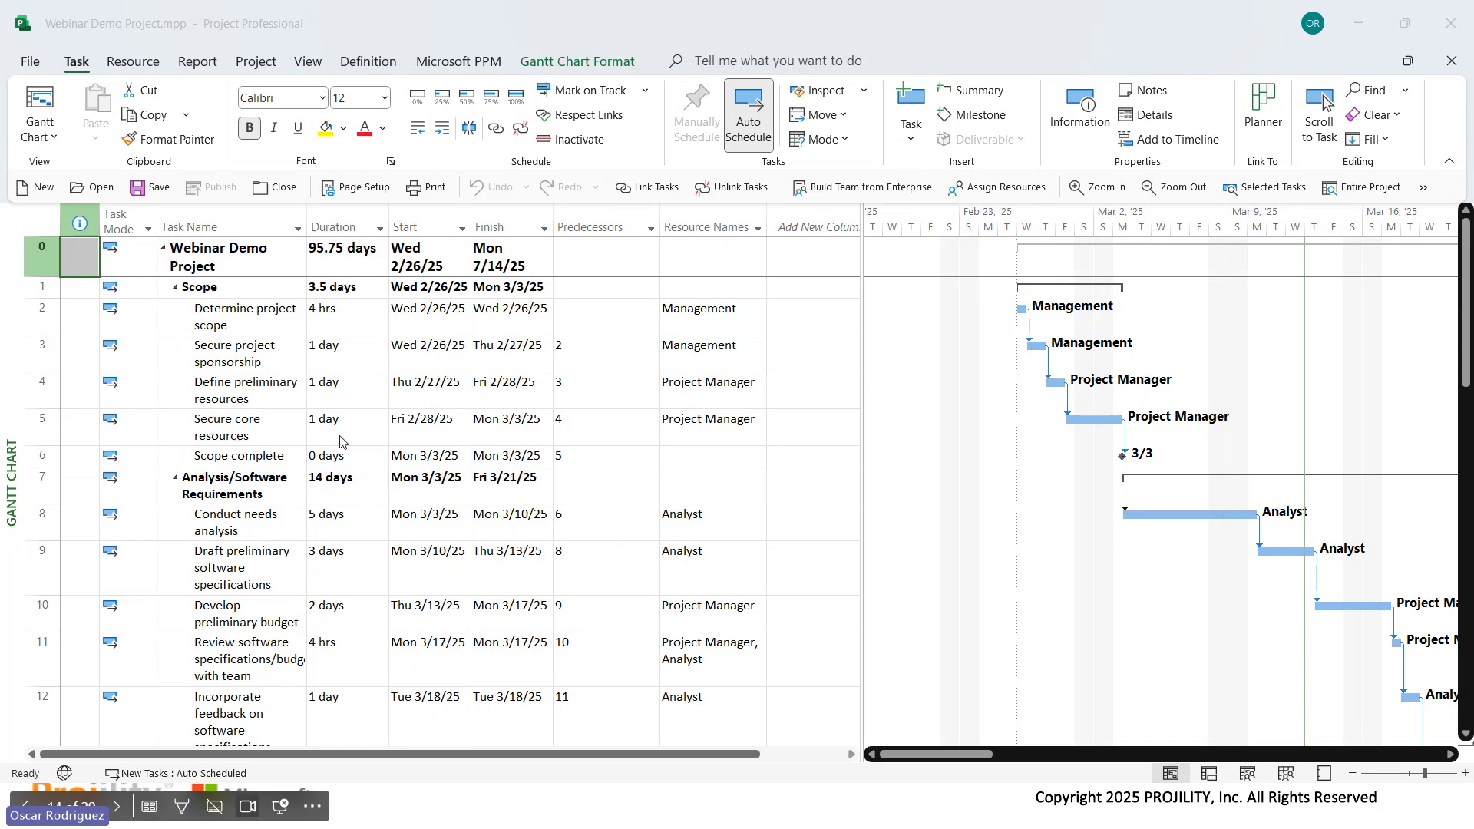
Set the duration of the "Develop delivery timeline" task to 2 days.
scroll(234, 407, down, 2)
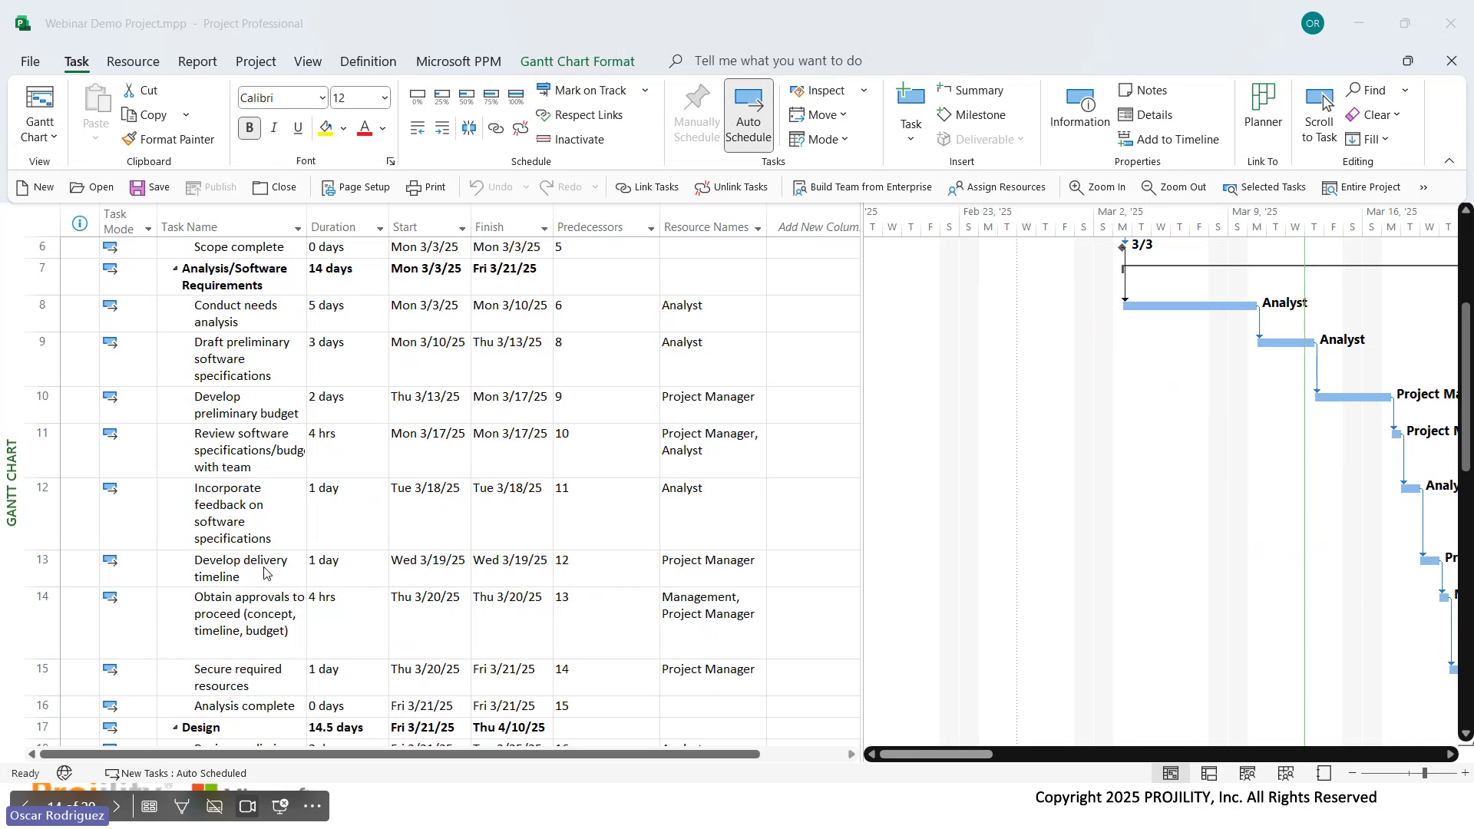
click(361, 578)
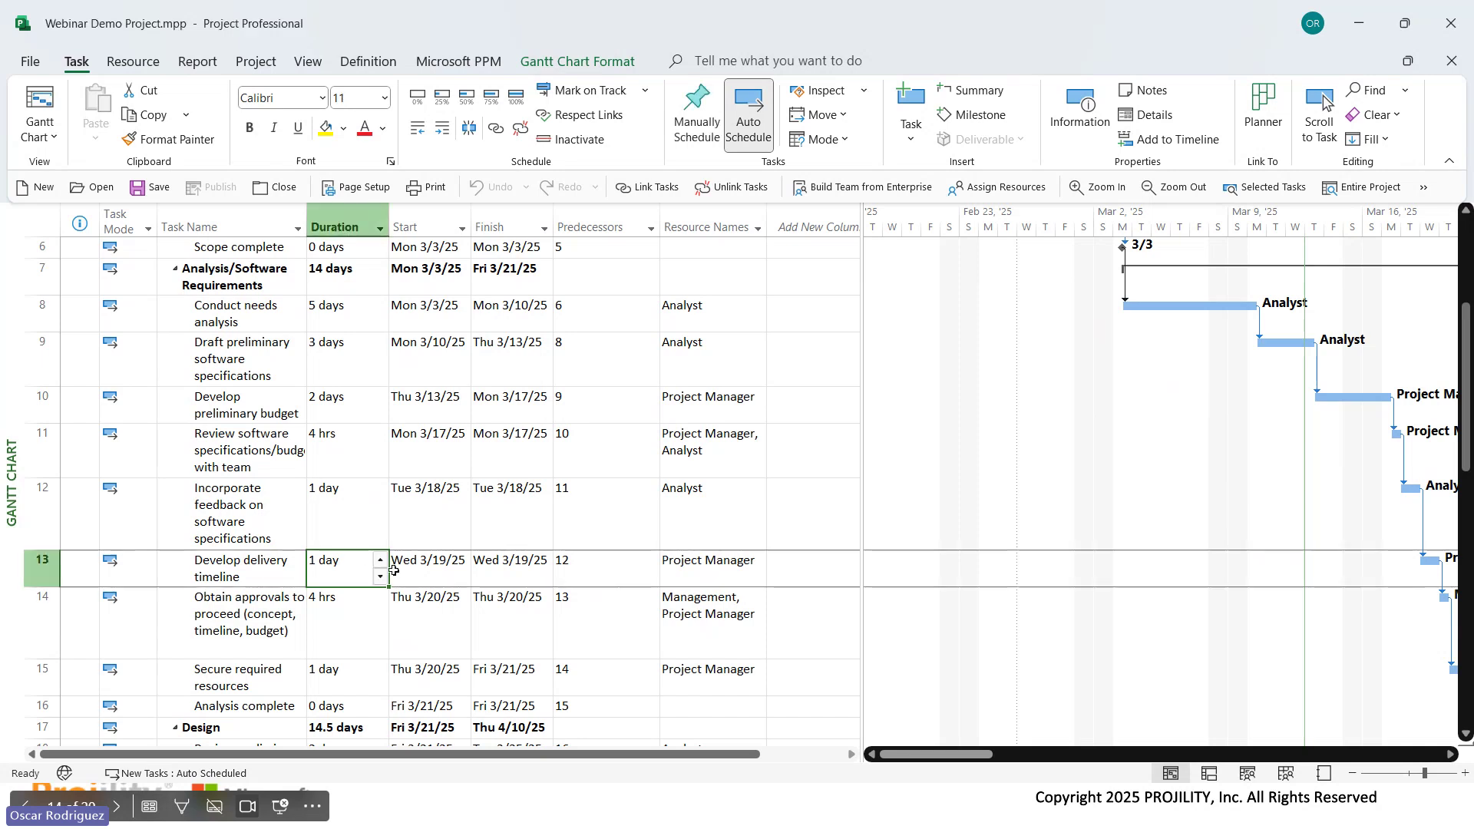
click(389, 567)
click(380, 560)
click(409, 563)
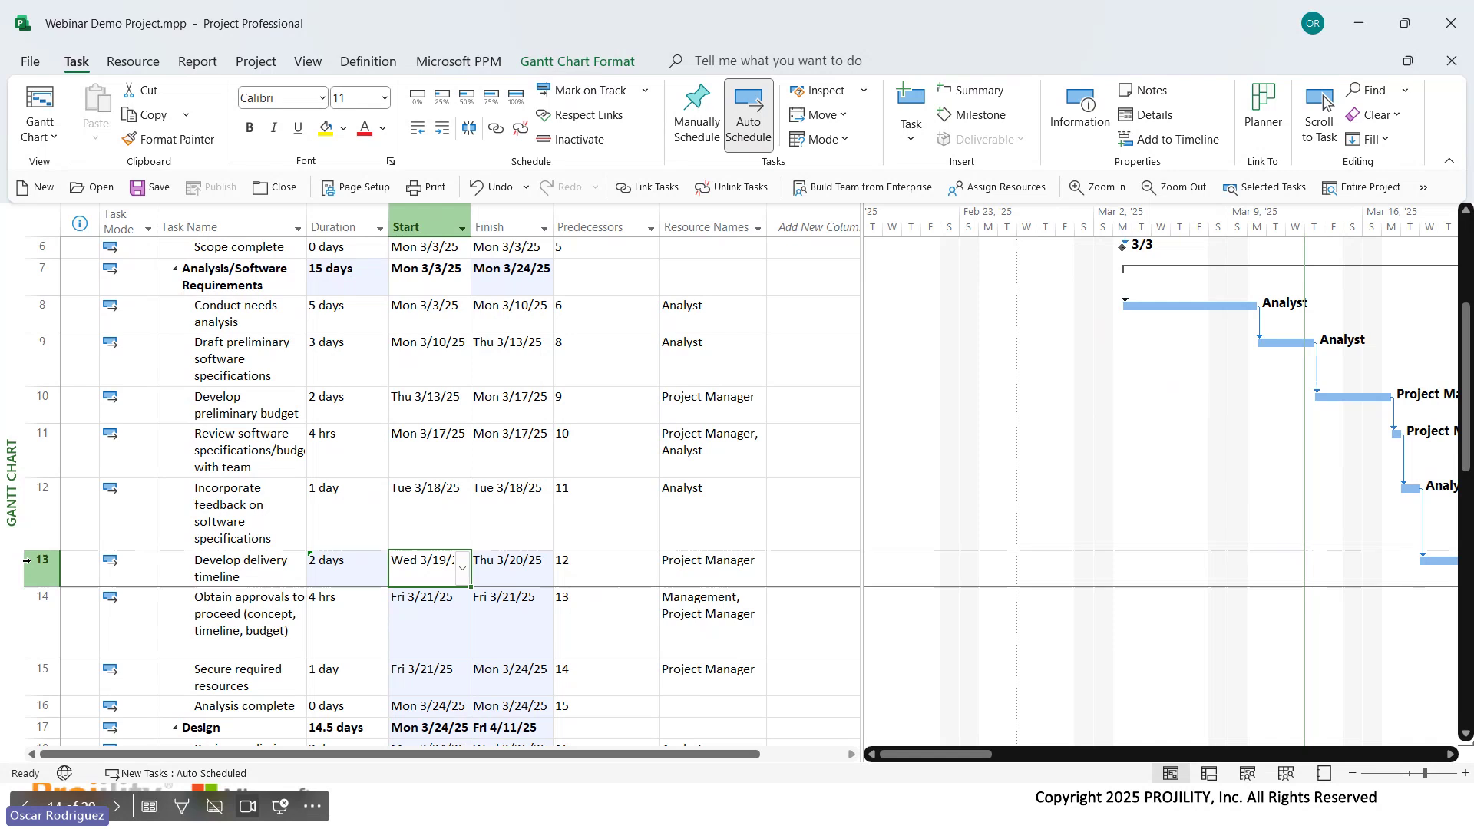
Inactivate the "Develop delivery timeline" task so it does not affect the schedule.
click(43, 563)
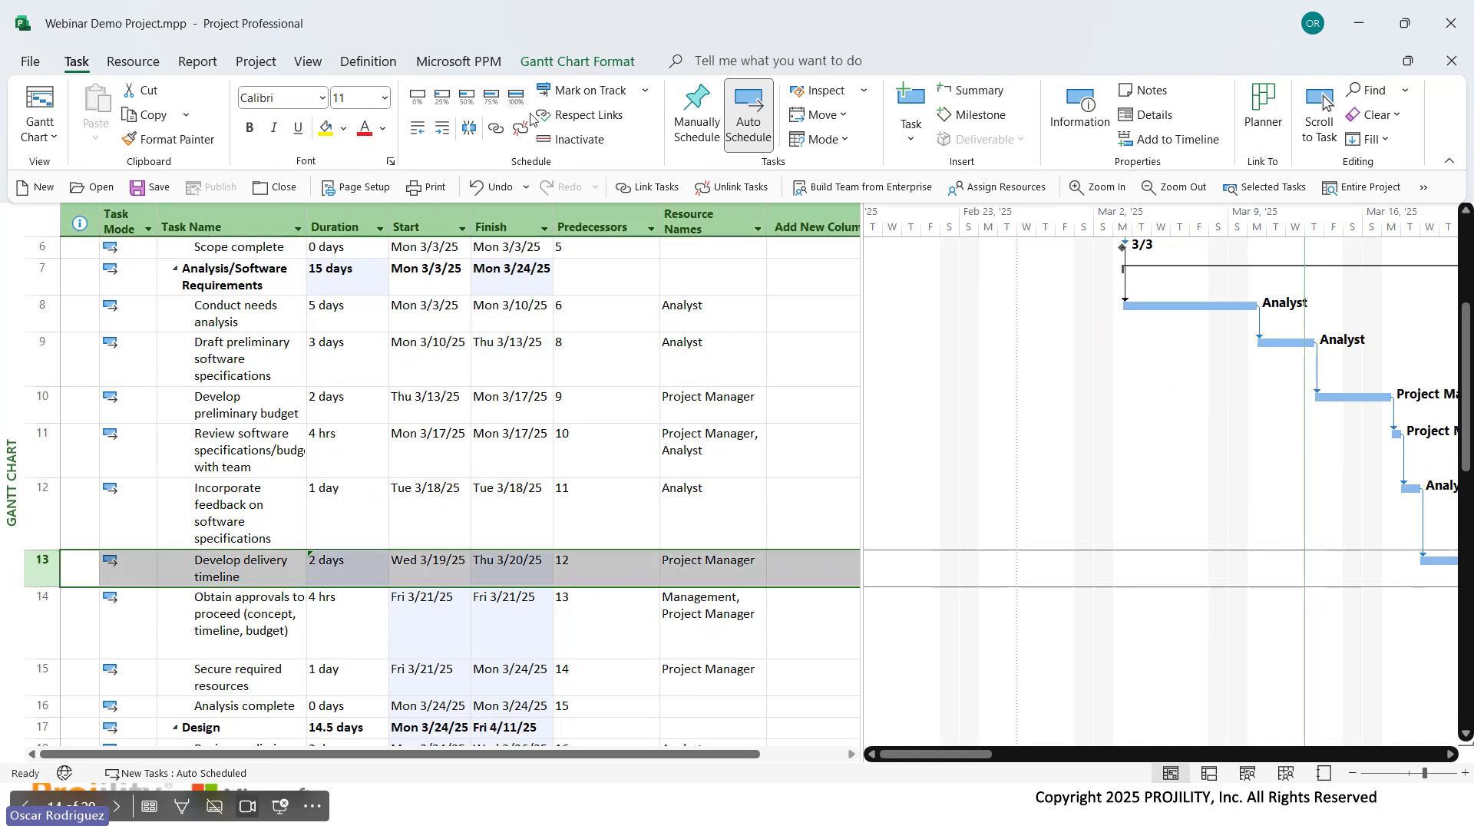
click(588, 139)
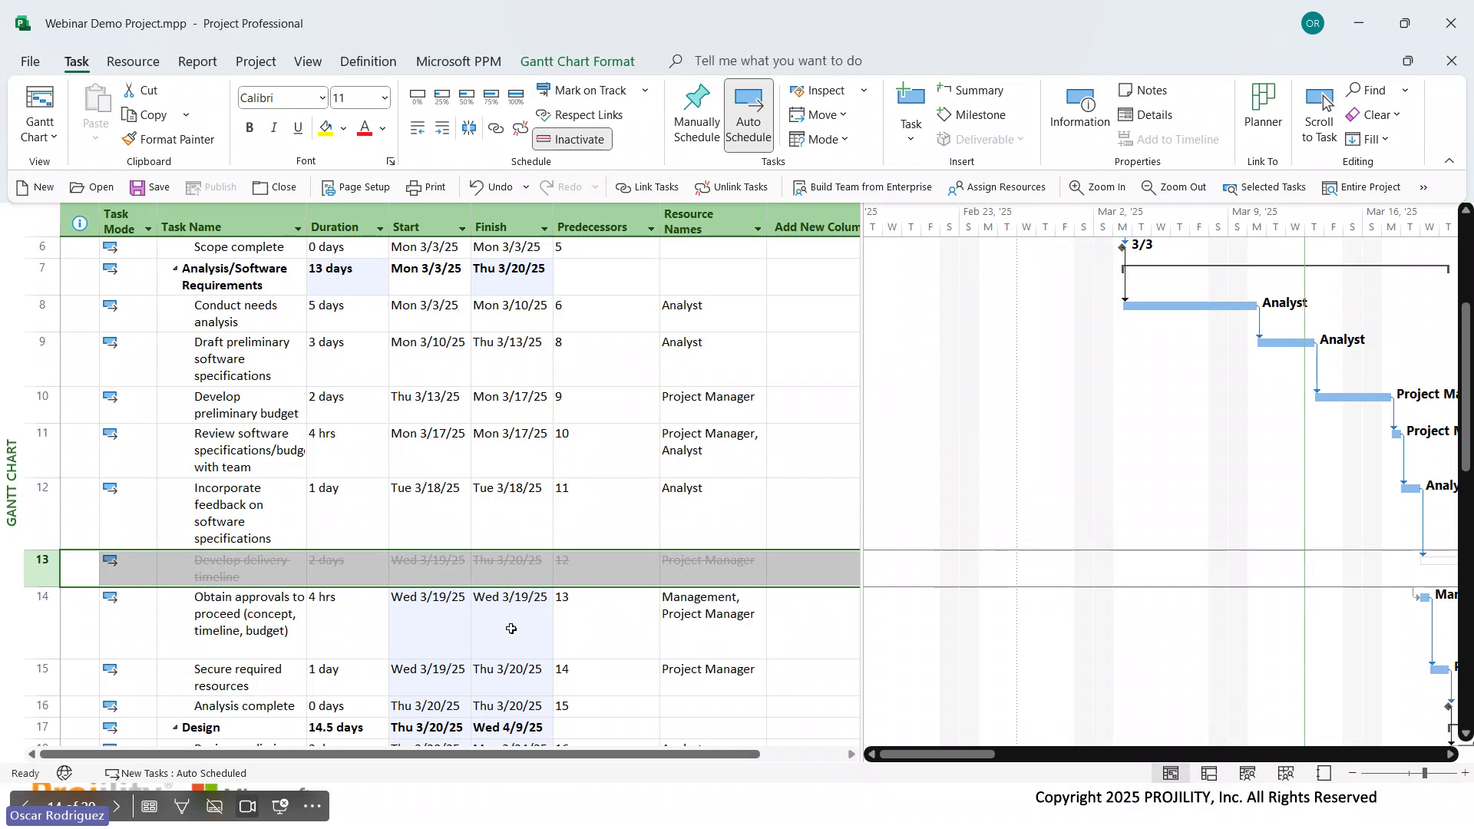
Try inactivating the three Design tasks from "Develop prototype" through "Incorporate feedback into functional specifications", and undo that change.
scroll(511, 629, down, 4)
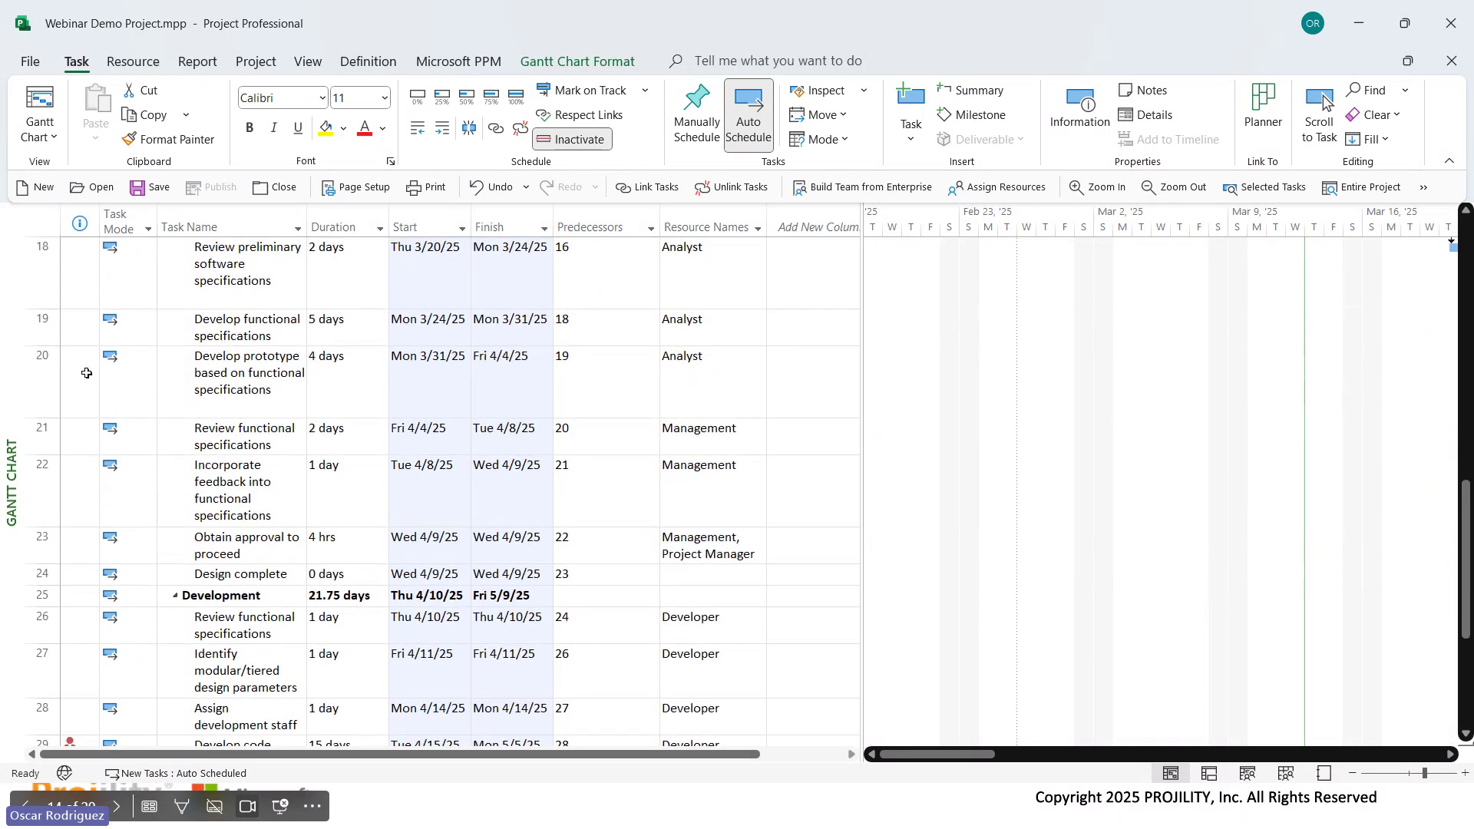
drag(230, 374, 230, 499)
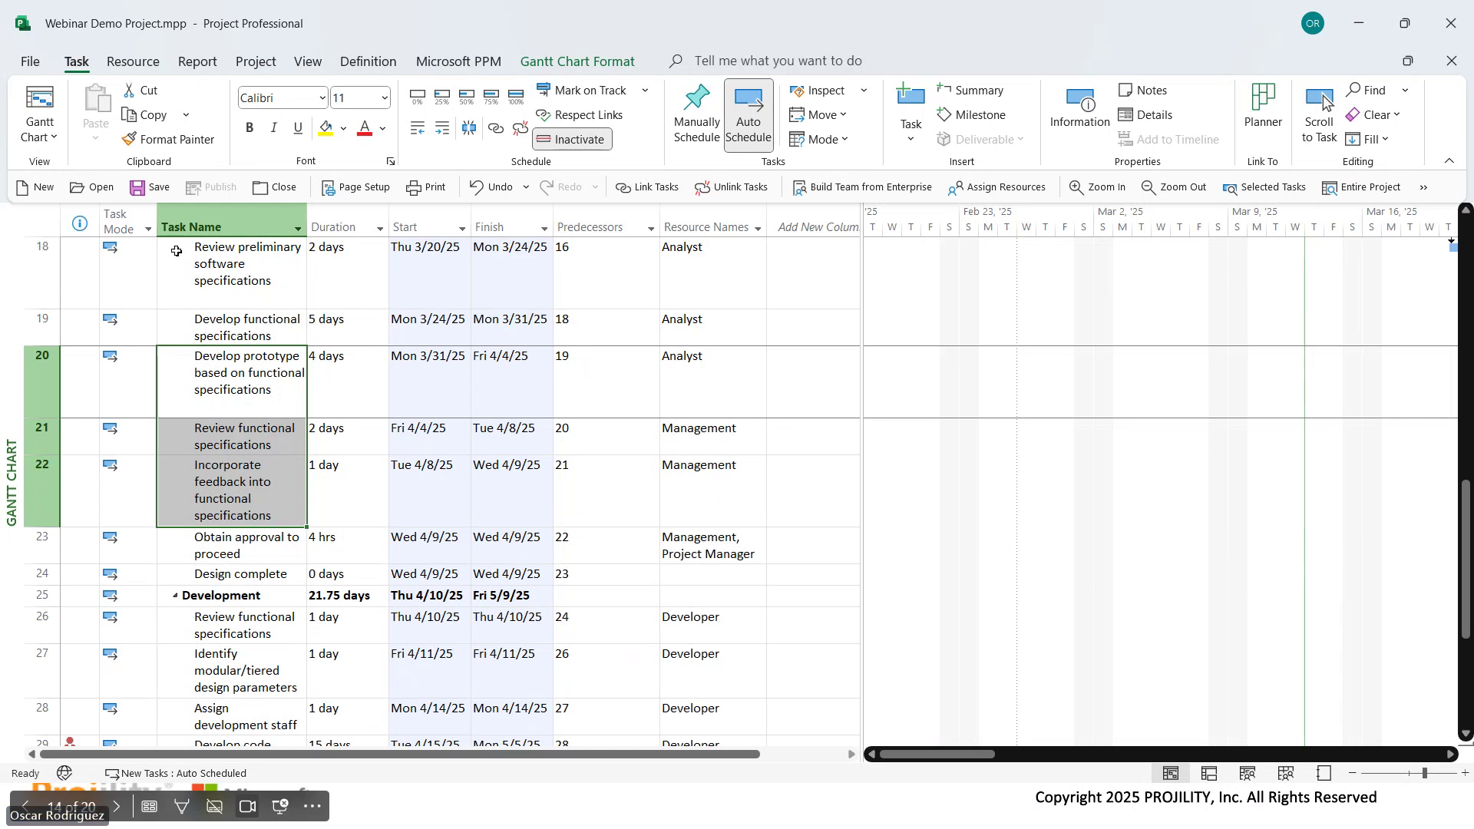
click(574, 141)
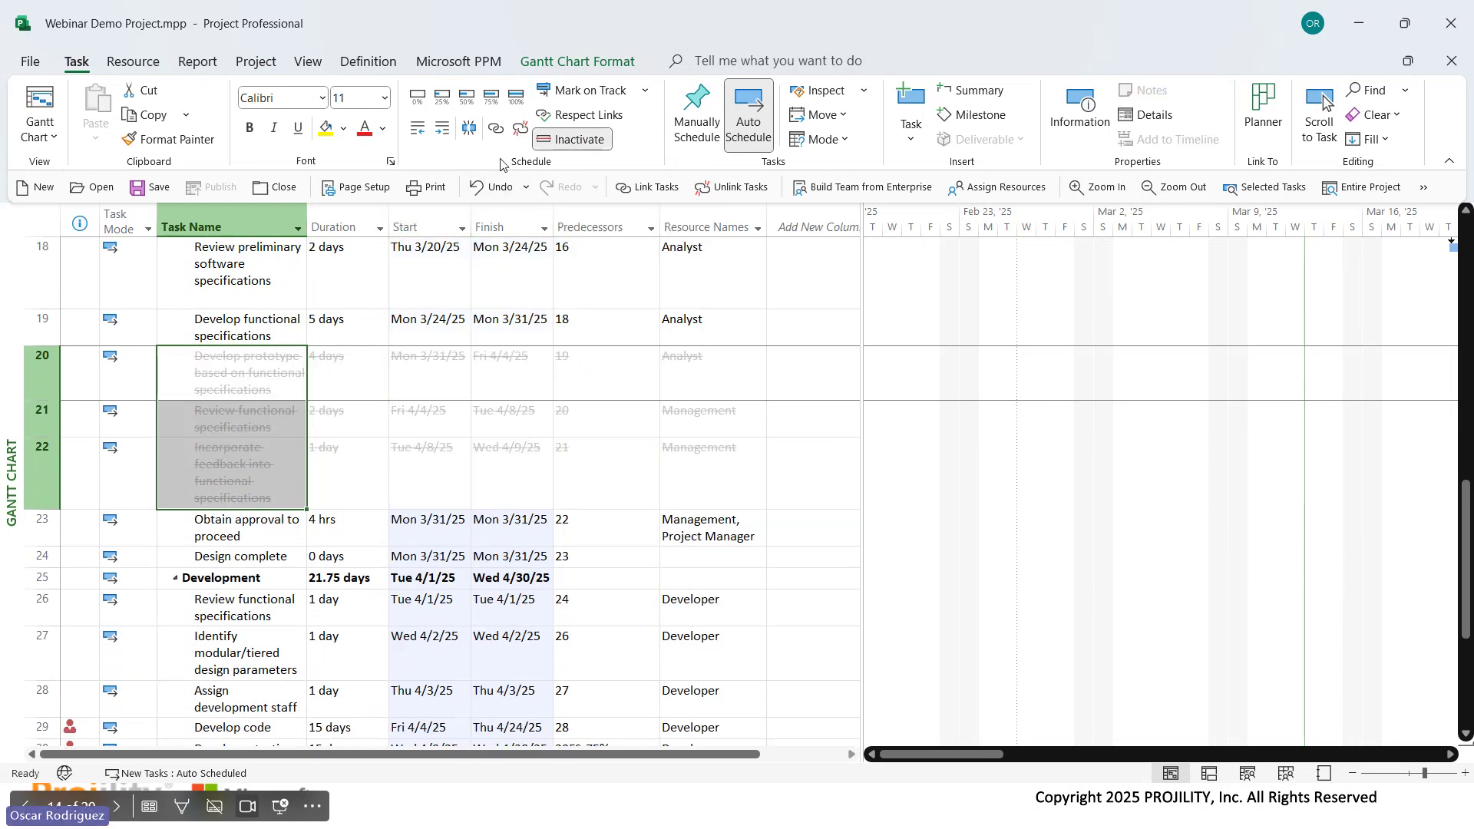
click(476, 190)
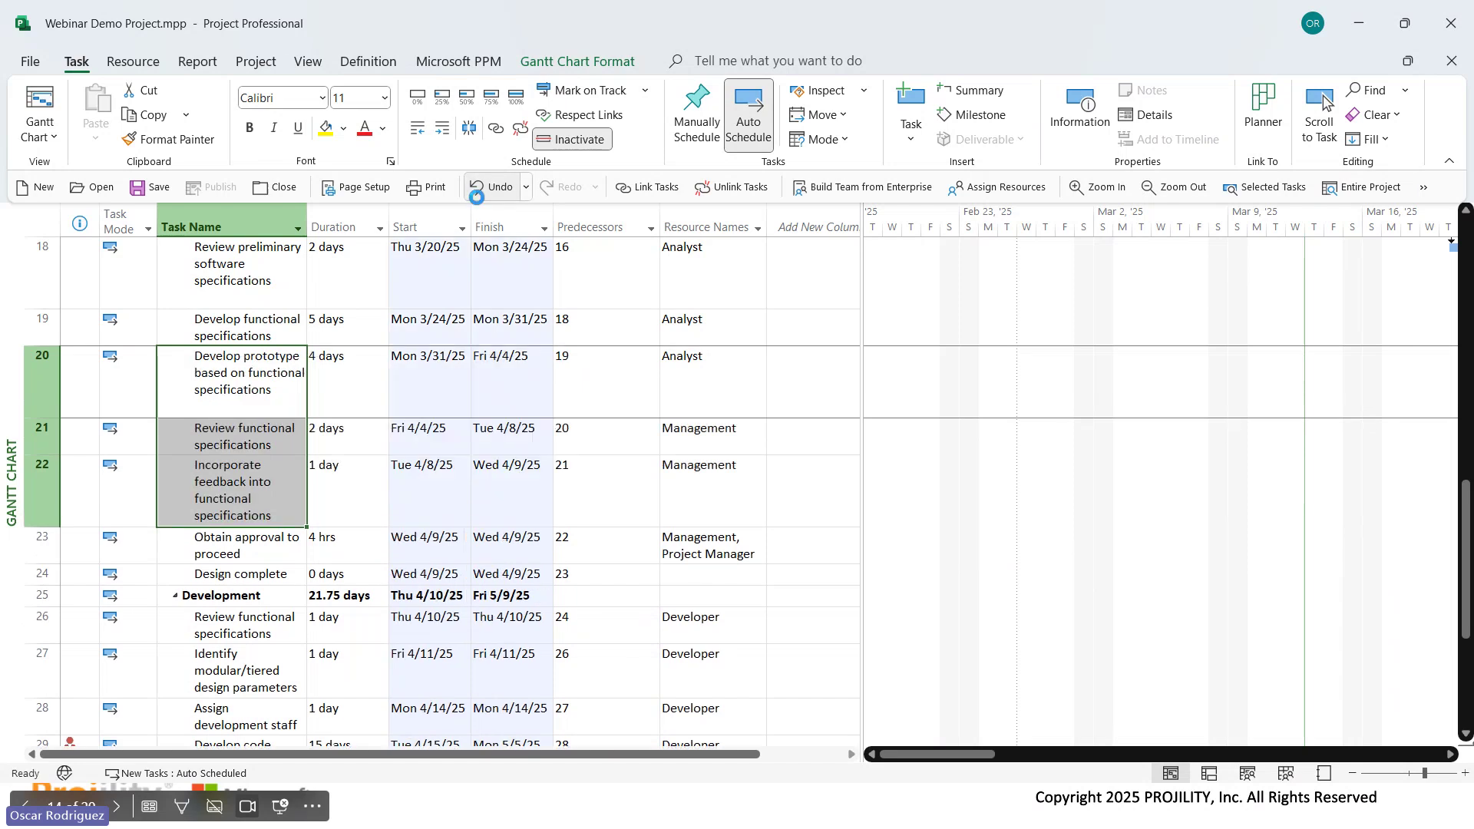
scroll(428, 402, up, 8)
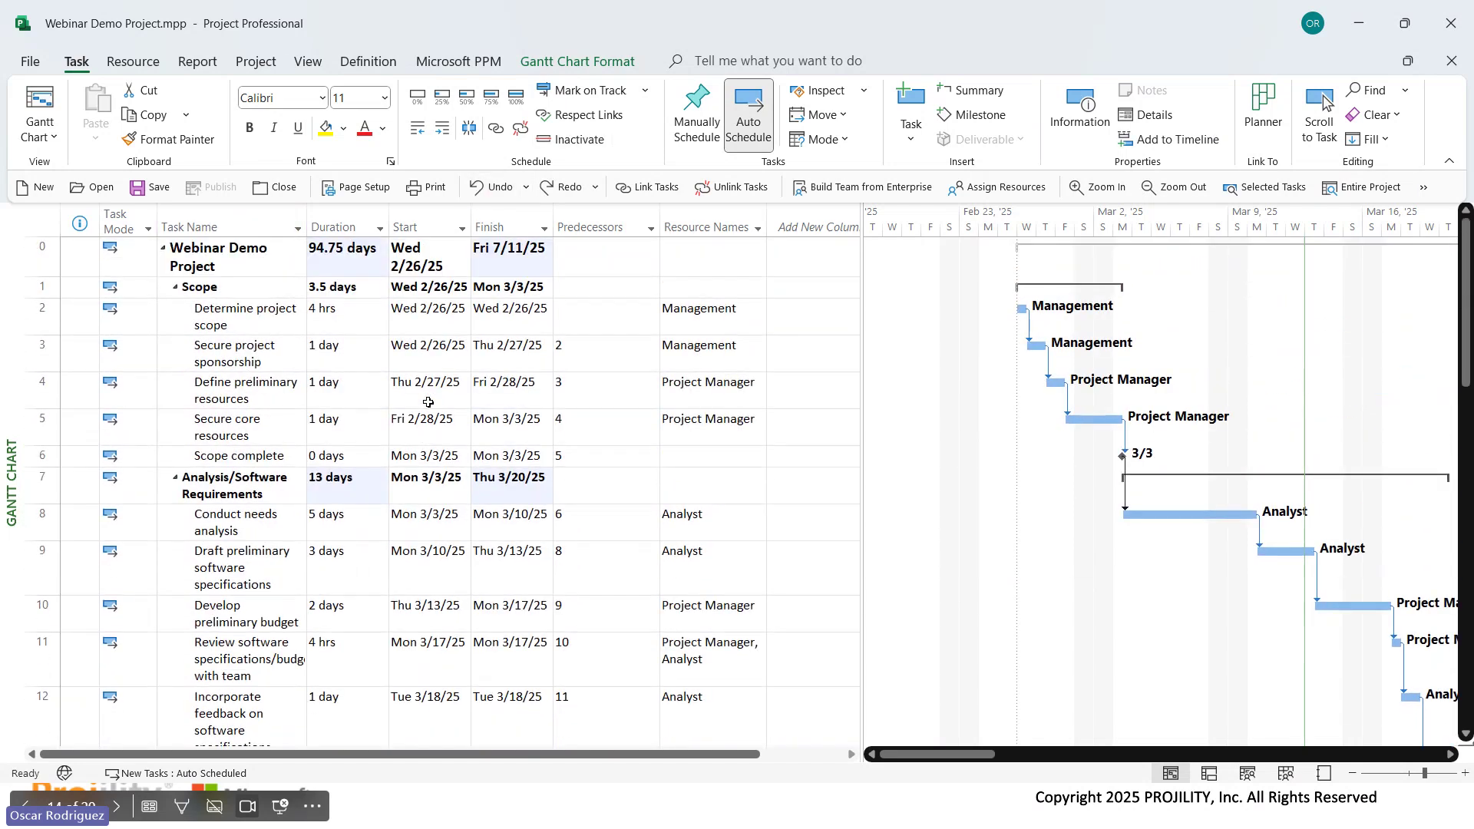
Reactivate the inactive "Develop delivery timeline" task under Analysis/Software Requirements.
scroll(428, 402, down, 4)
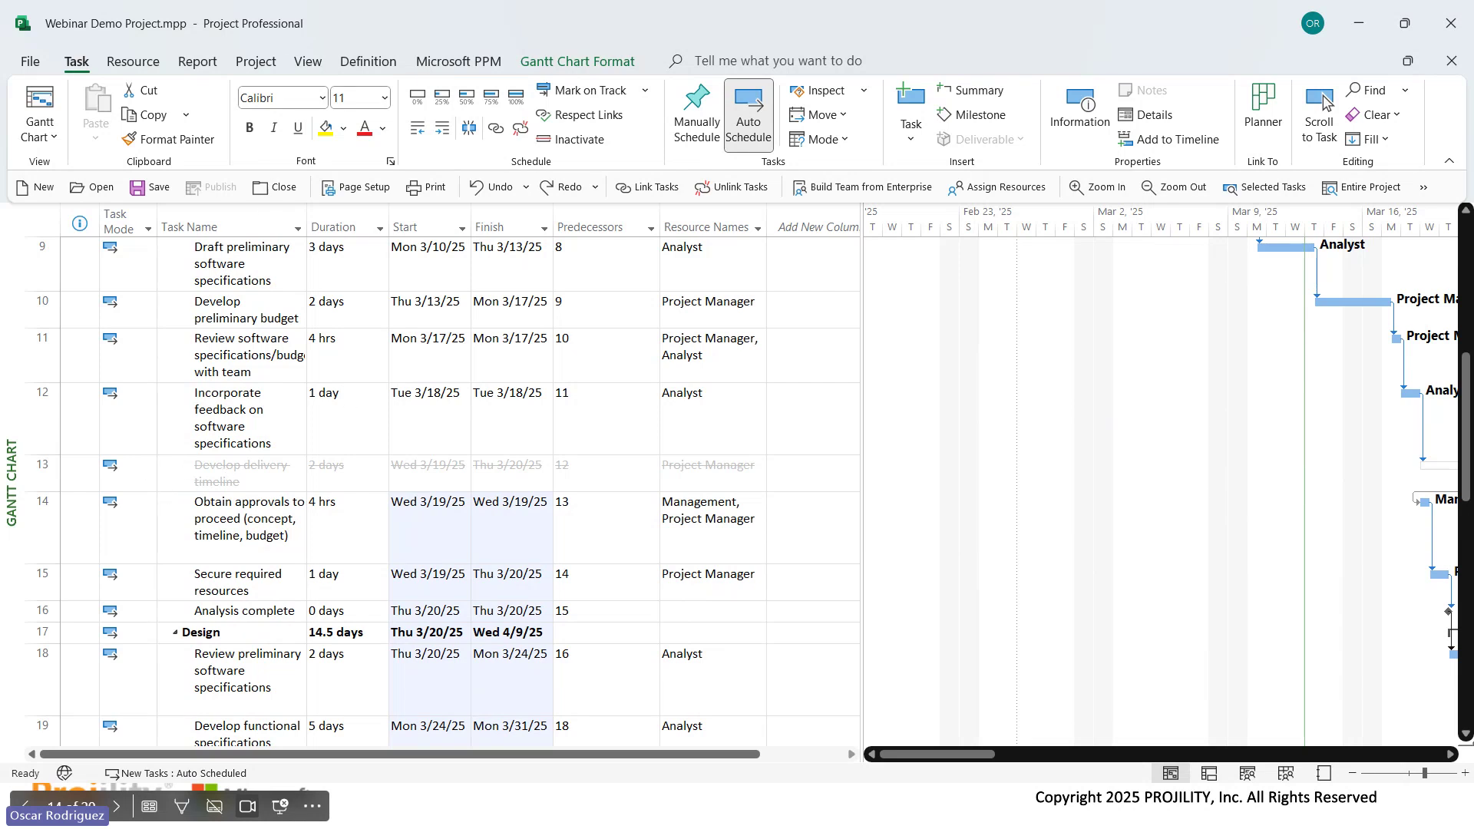
click(223, 465)
click(572, 139)
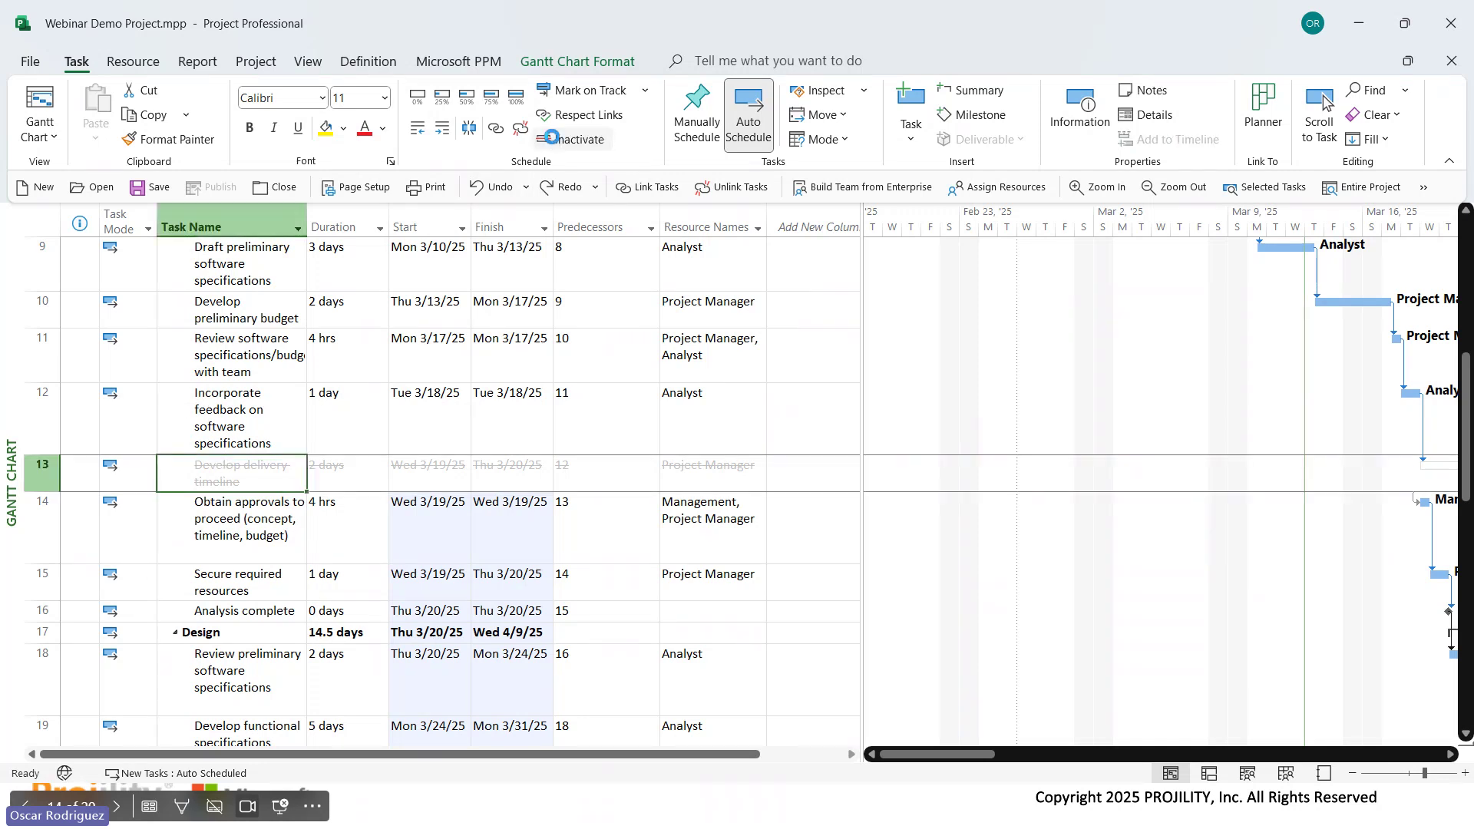
Try deleting the "Develop delivery timeline" task, check the effect on the successor dates, and undo the deletion.
right_click(41, 482)
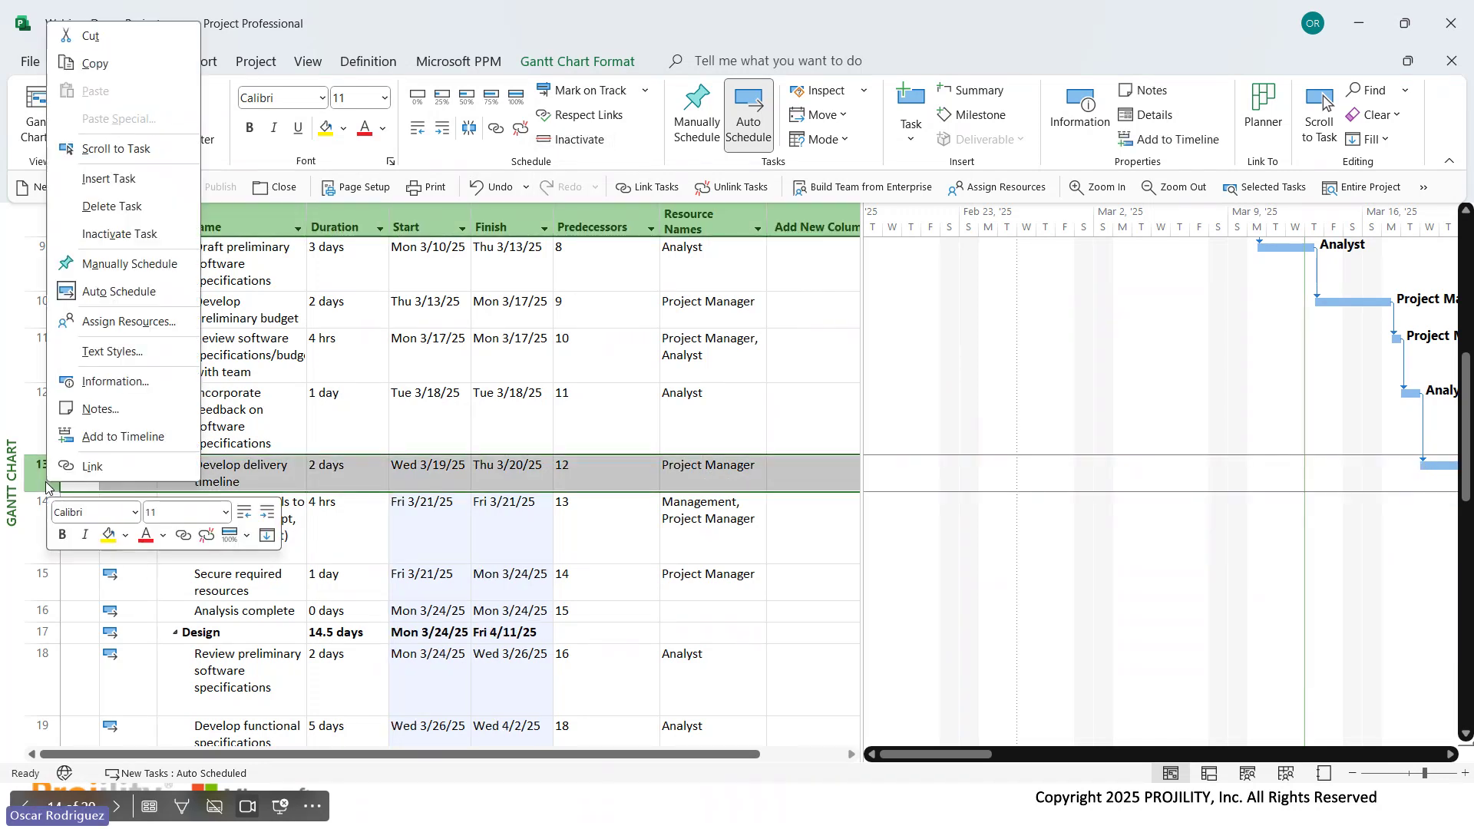
click(119, 204)
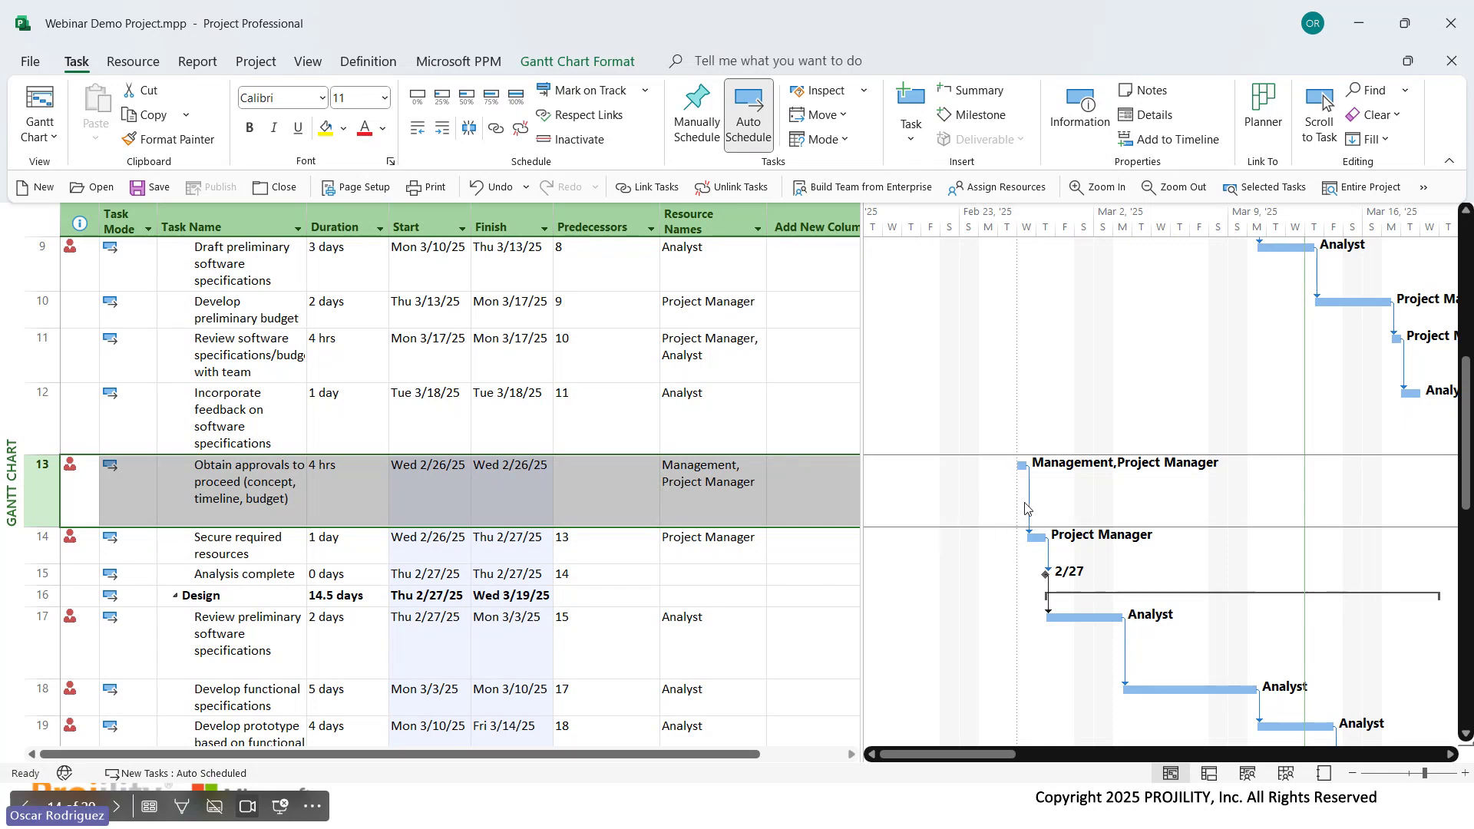
scroll(474, 428, up, 4)
scroll(483, 418, down, 2)
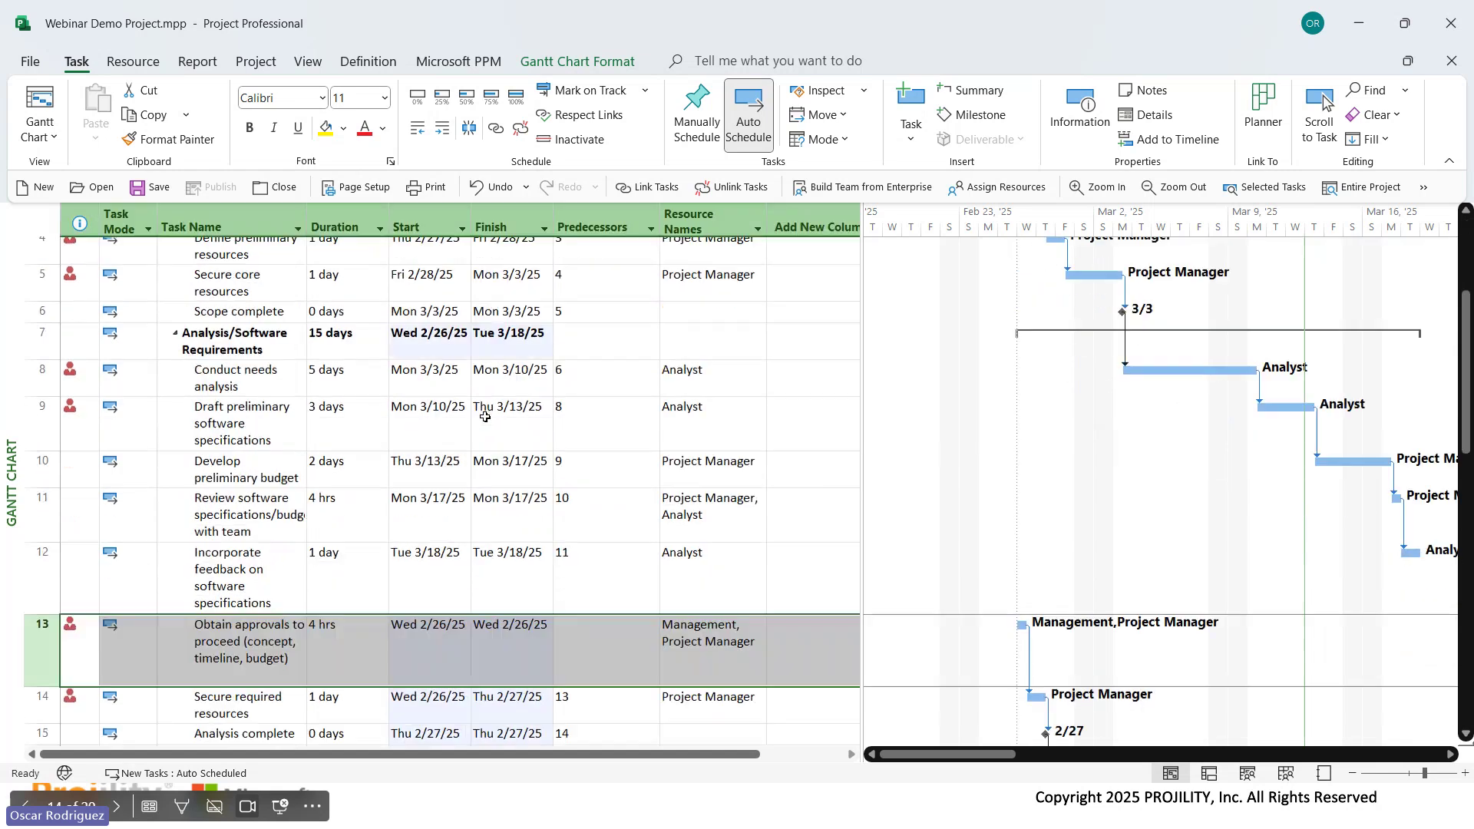
scroll(486, 417, down, 4)
scroll(495, 419, up, 4)
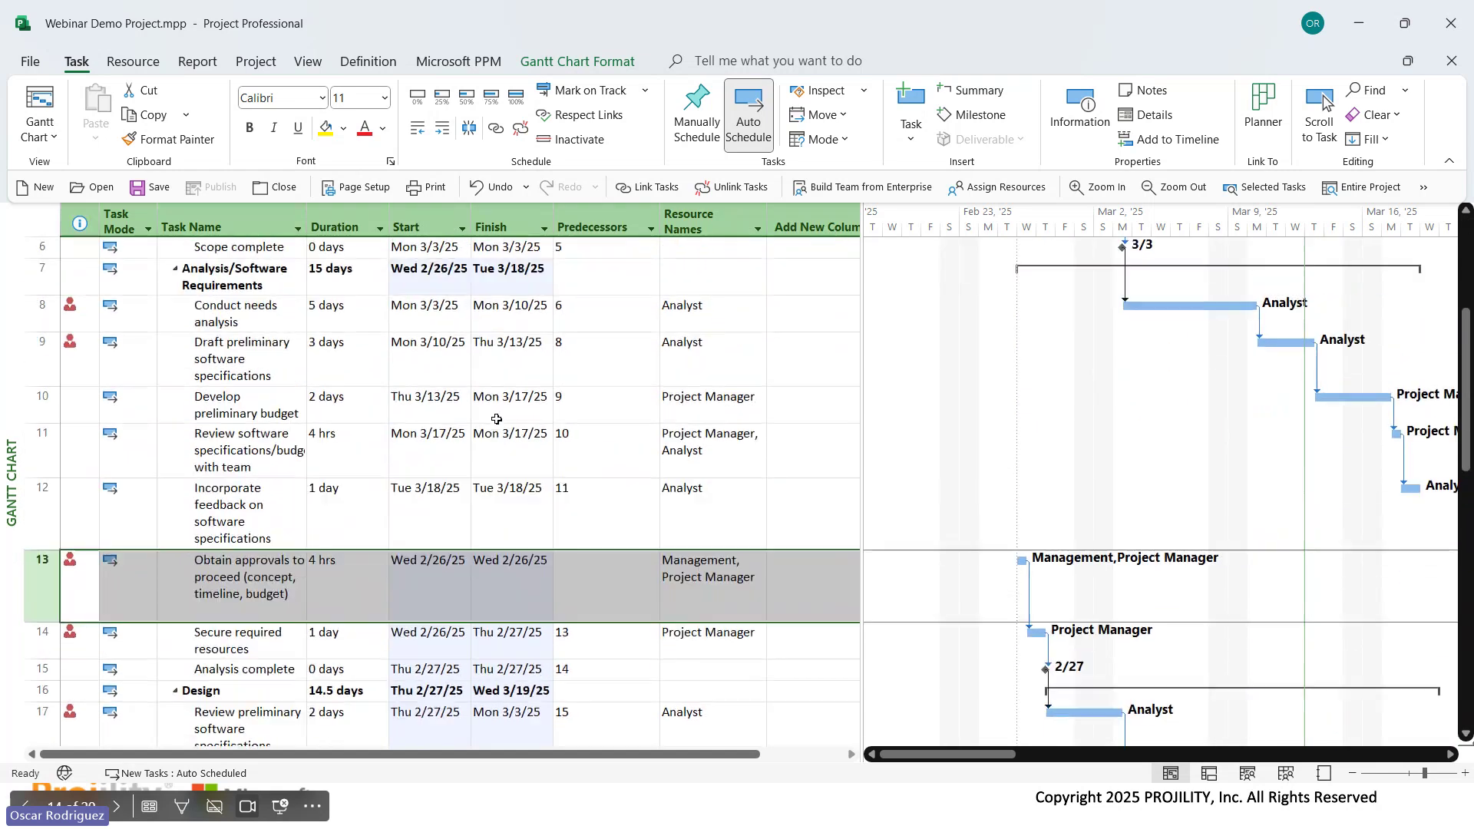
click(488, 187)
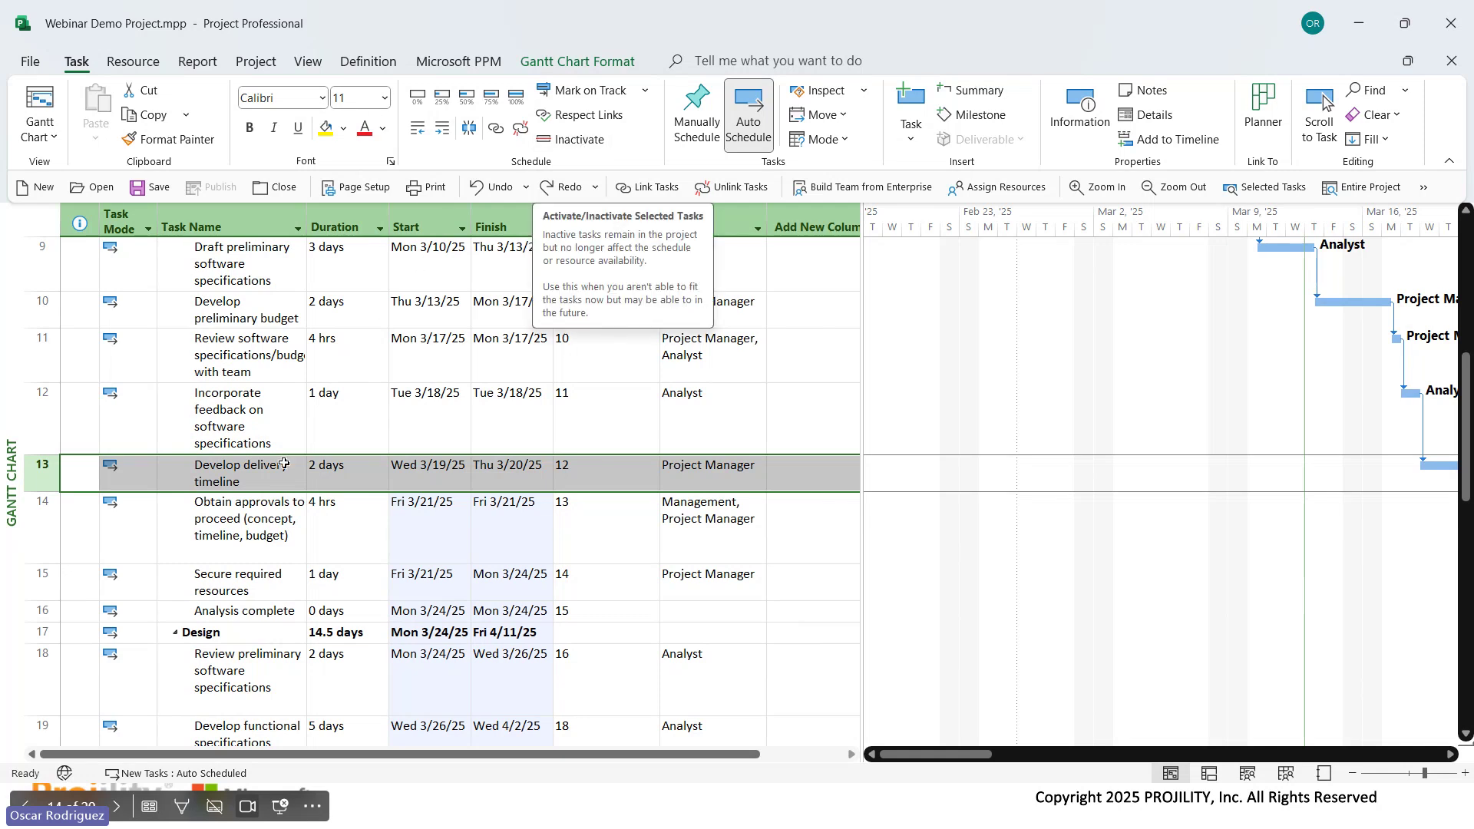
Inactivate the "Develop delivery timeline" task and check its successor links in the Gantt chart.
click(580, 140)
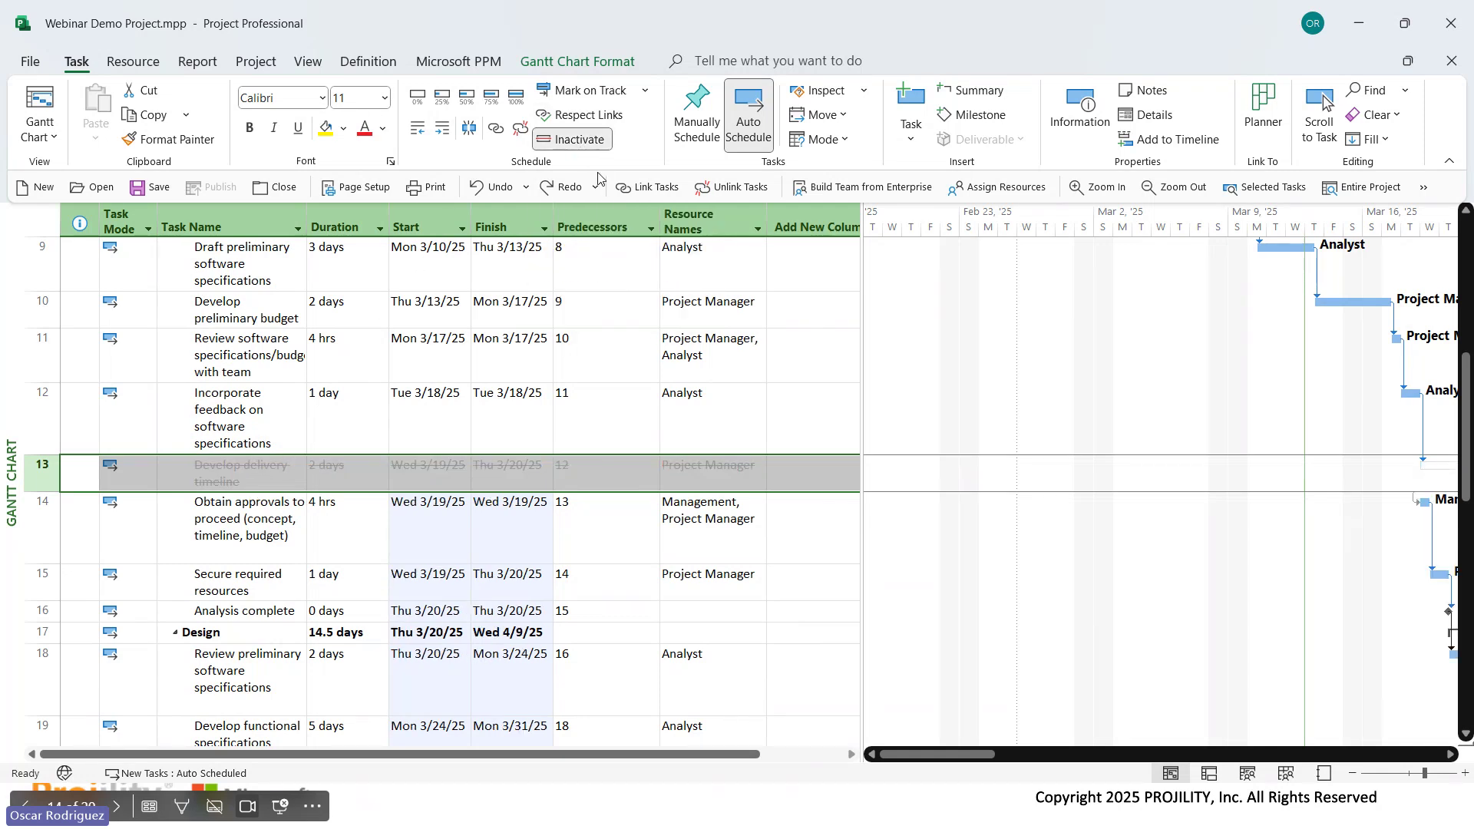
drag(981, 752, 1046, 745)
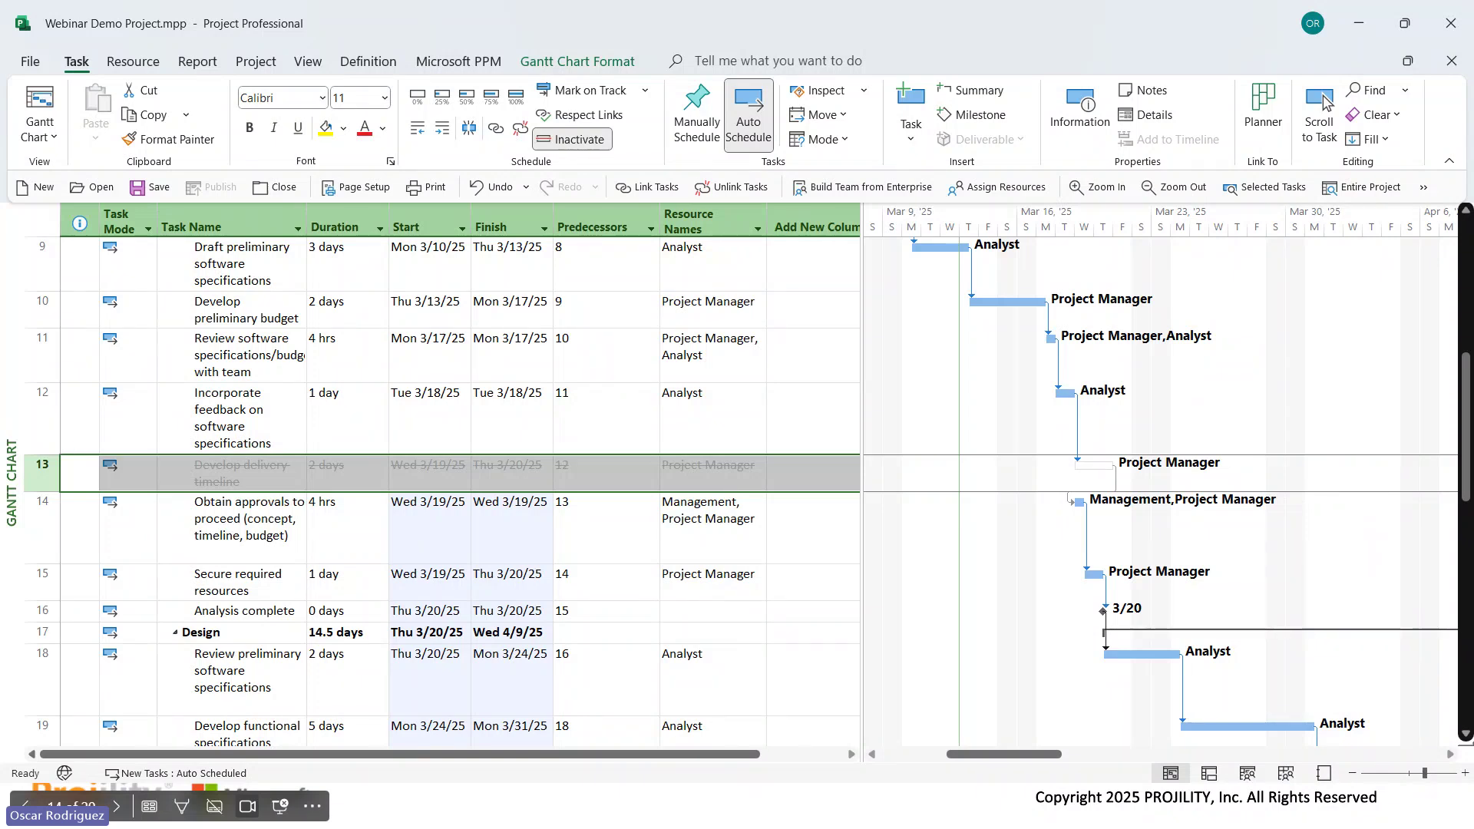
Expand the Testing summary task to show its subtasks.
scroll(380, 382, down, 2)
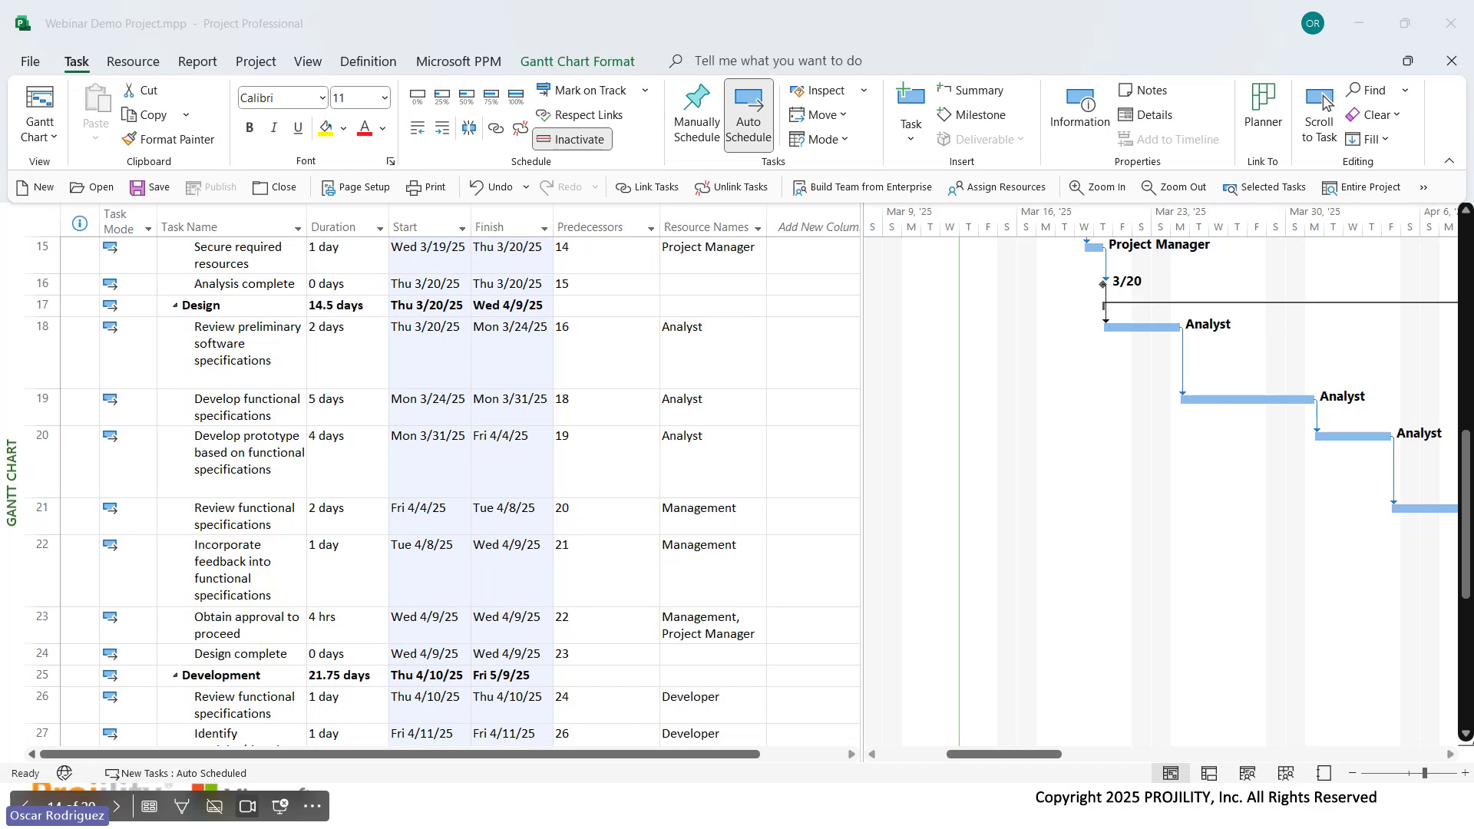
scroll(620, 422, up, 5)
scroll(621, 421, down, 7)
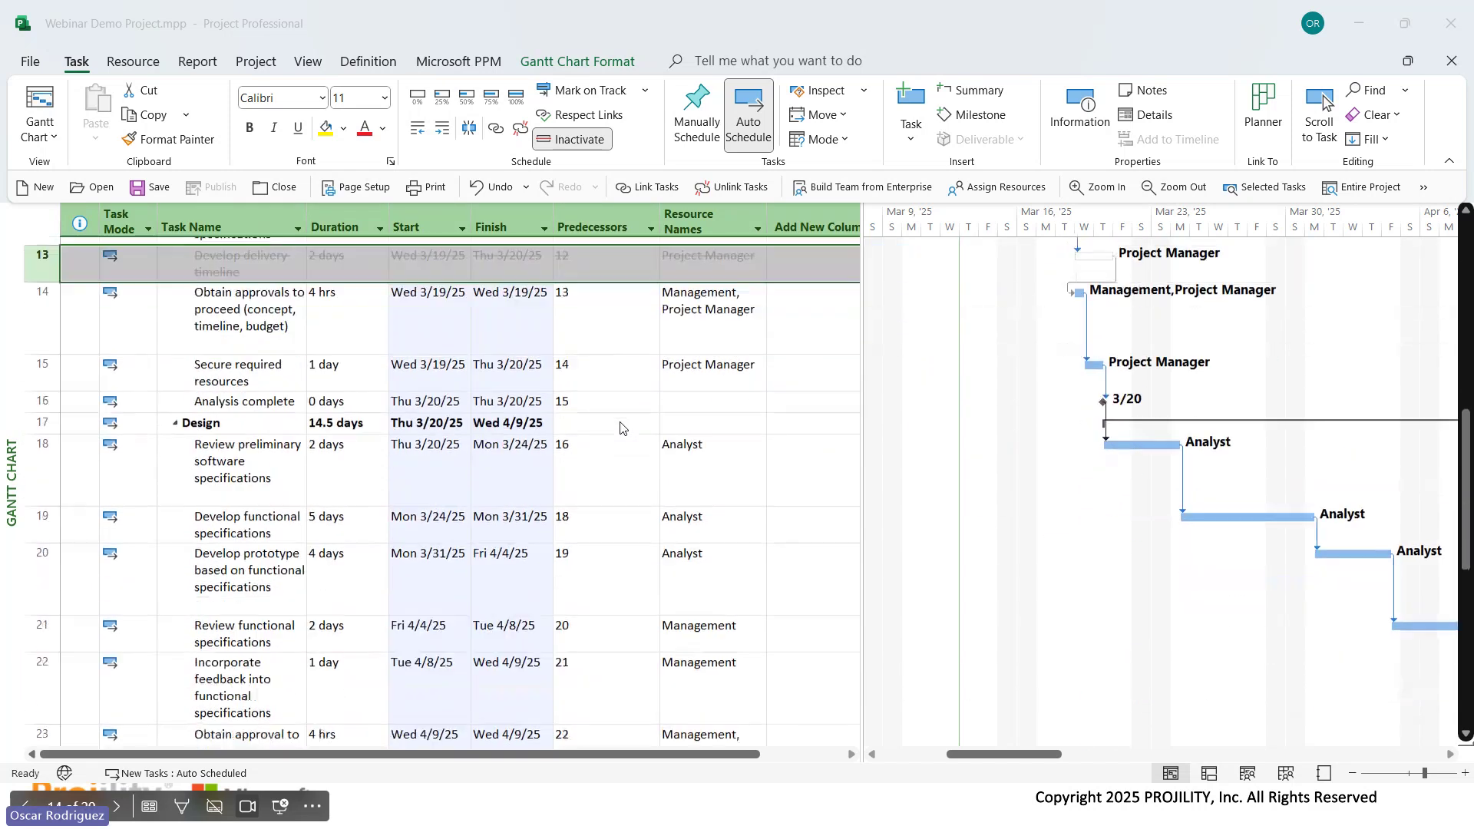
scroll(621, 428, down, 3)
scroll(668, 596, up, 3)
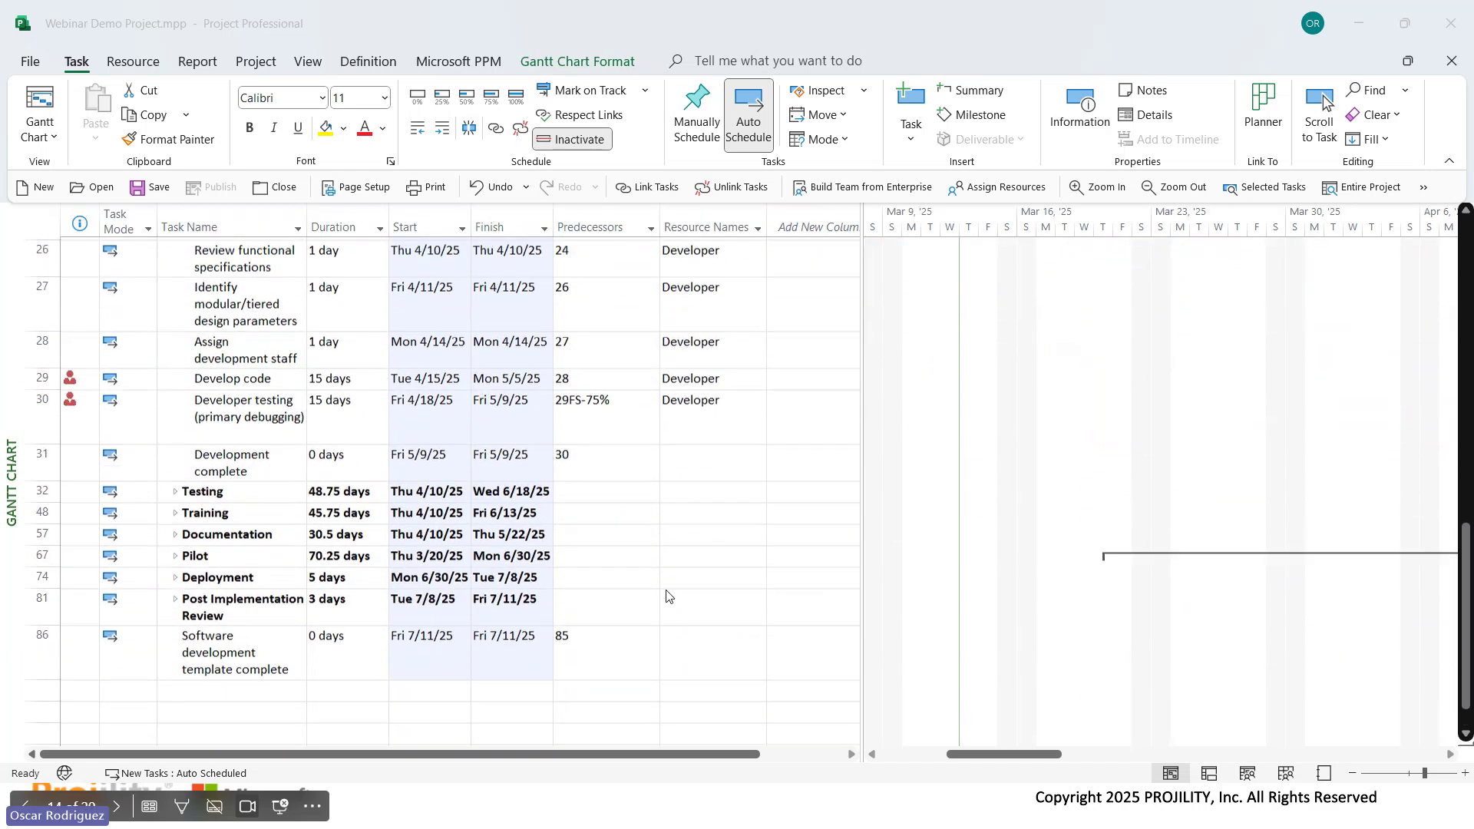
scroll(666, 596, down, 5)
click(179, 535)
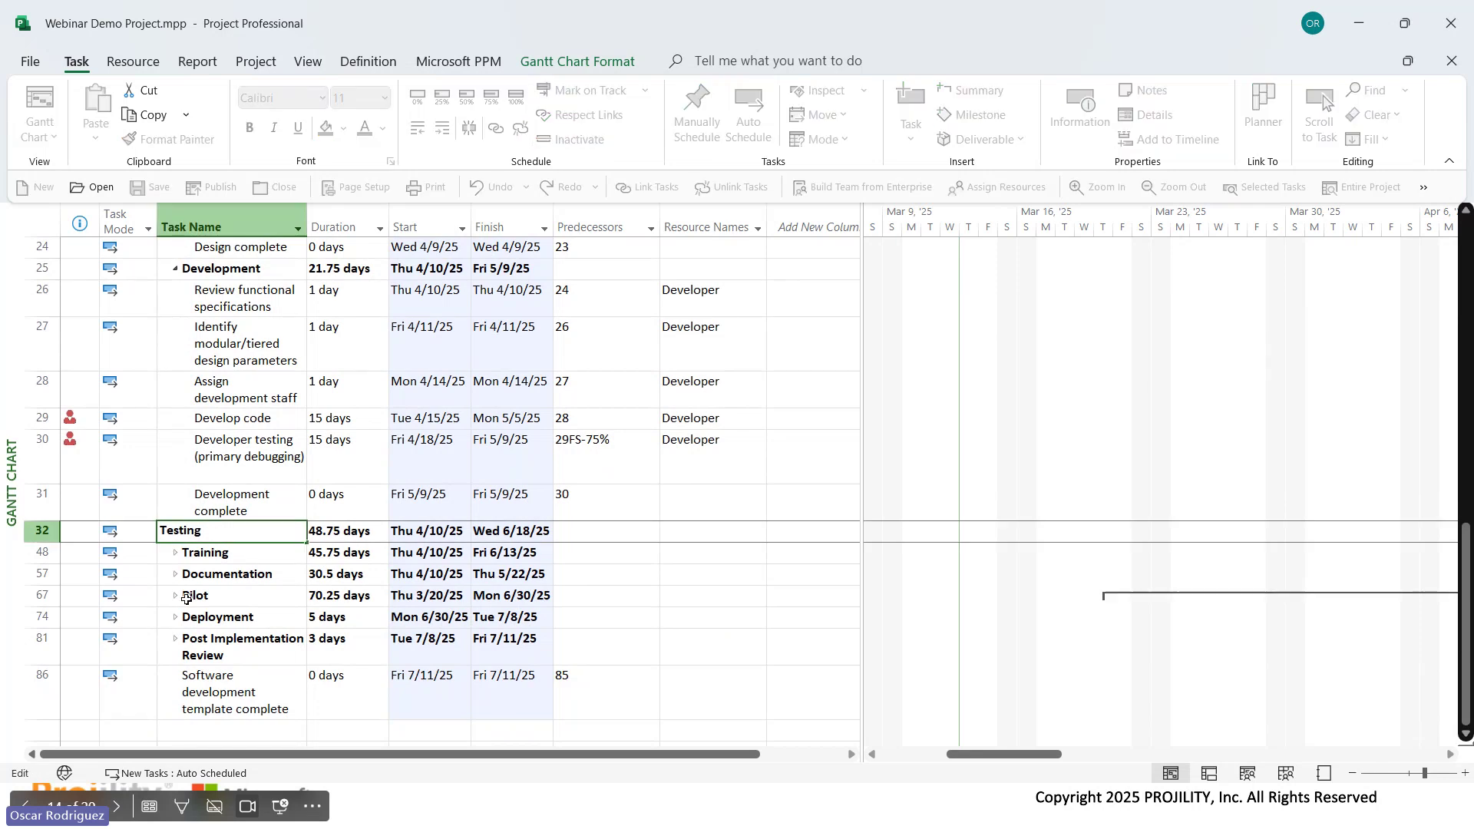
key(Down)
key(Down)
key(Down)
click(175, 532)
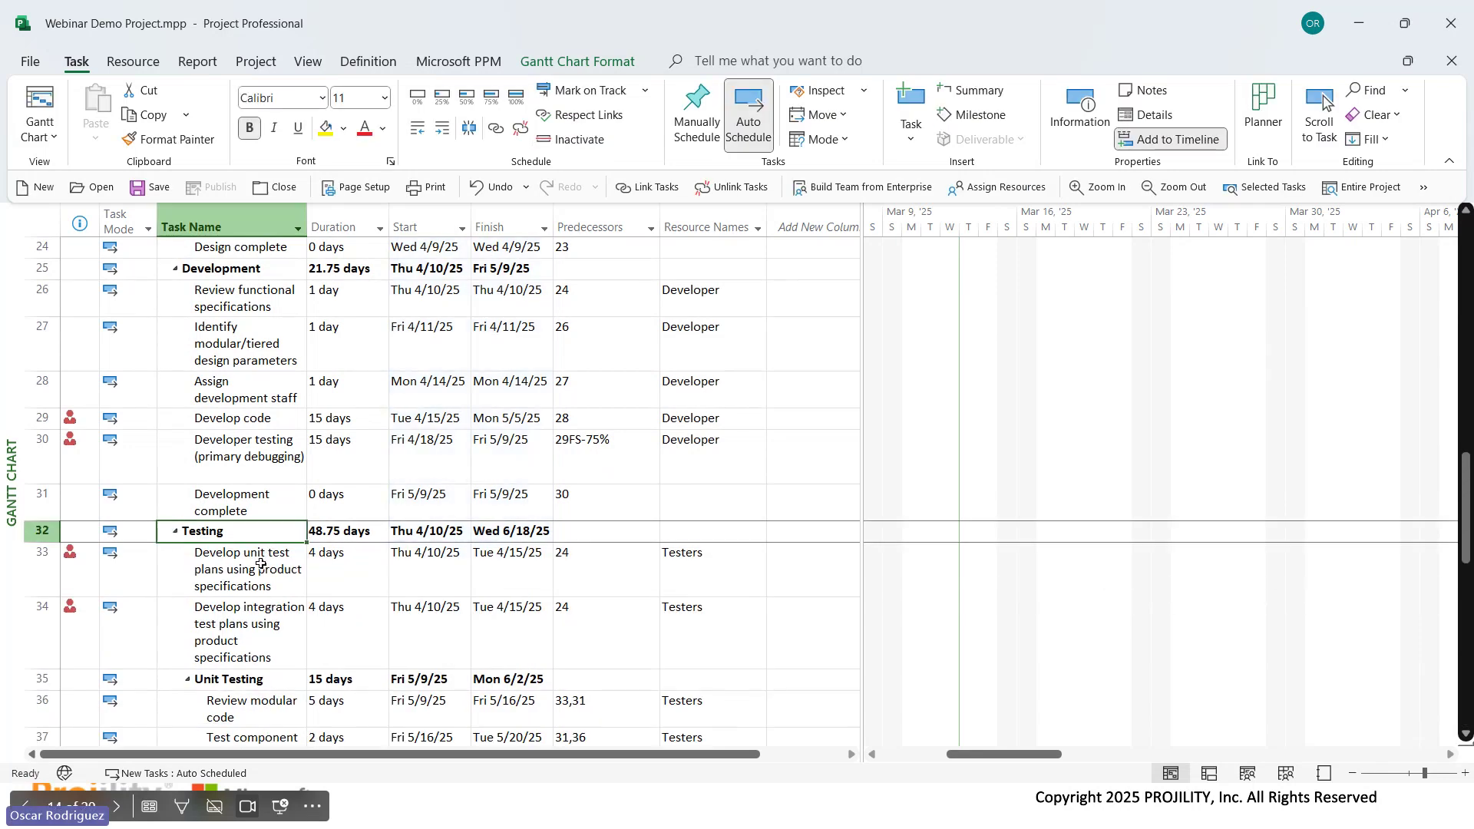
Expand the Training summary task to show its subtasks.
scroll(188, 519, down, 5)
scroll(207, 470, down, 2)
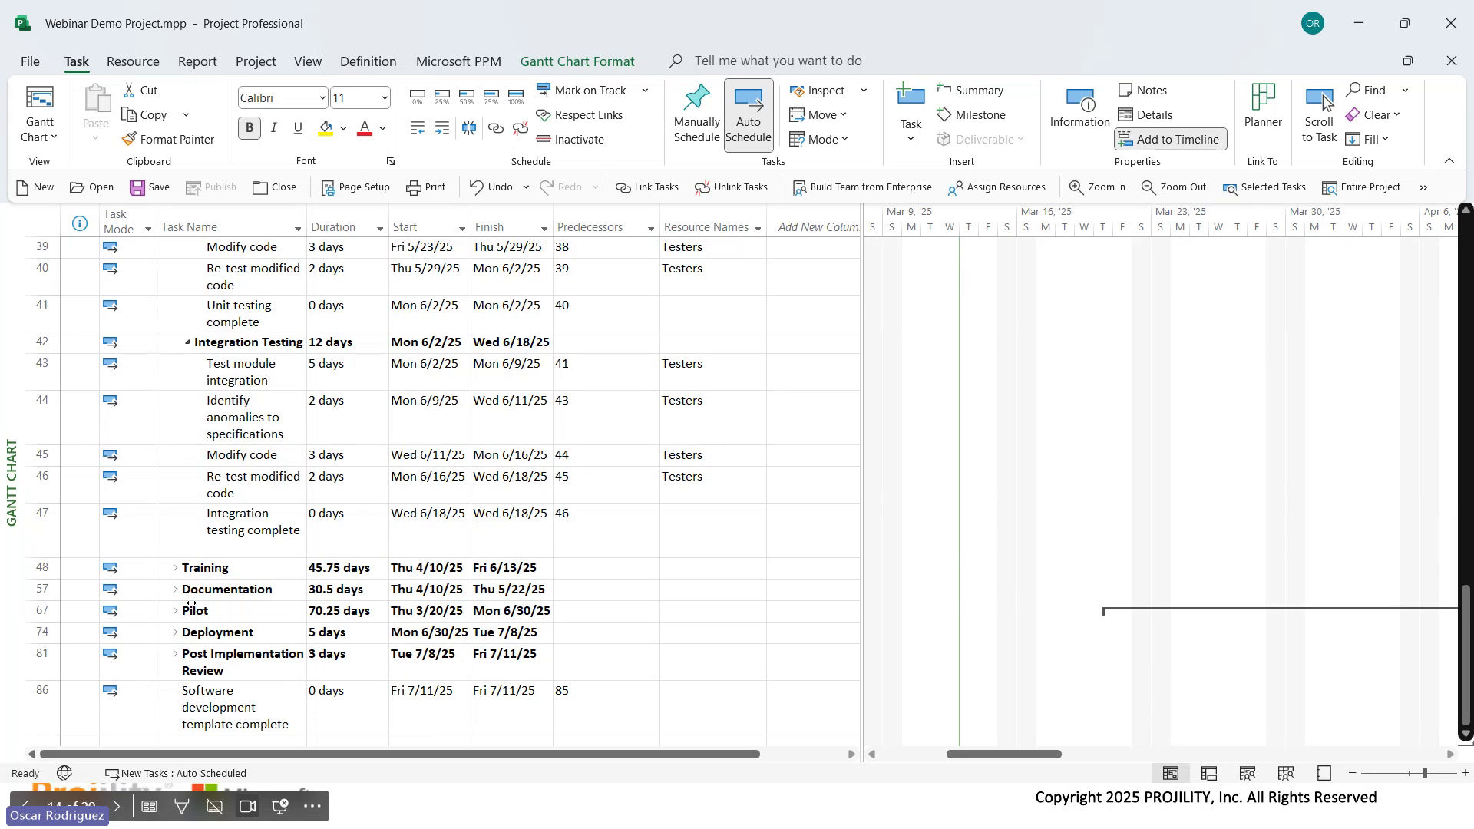
click(175, 569)
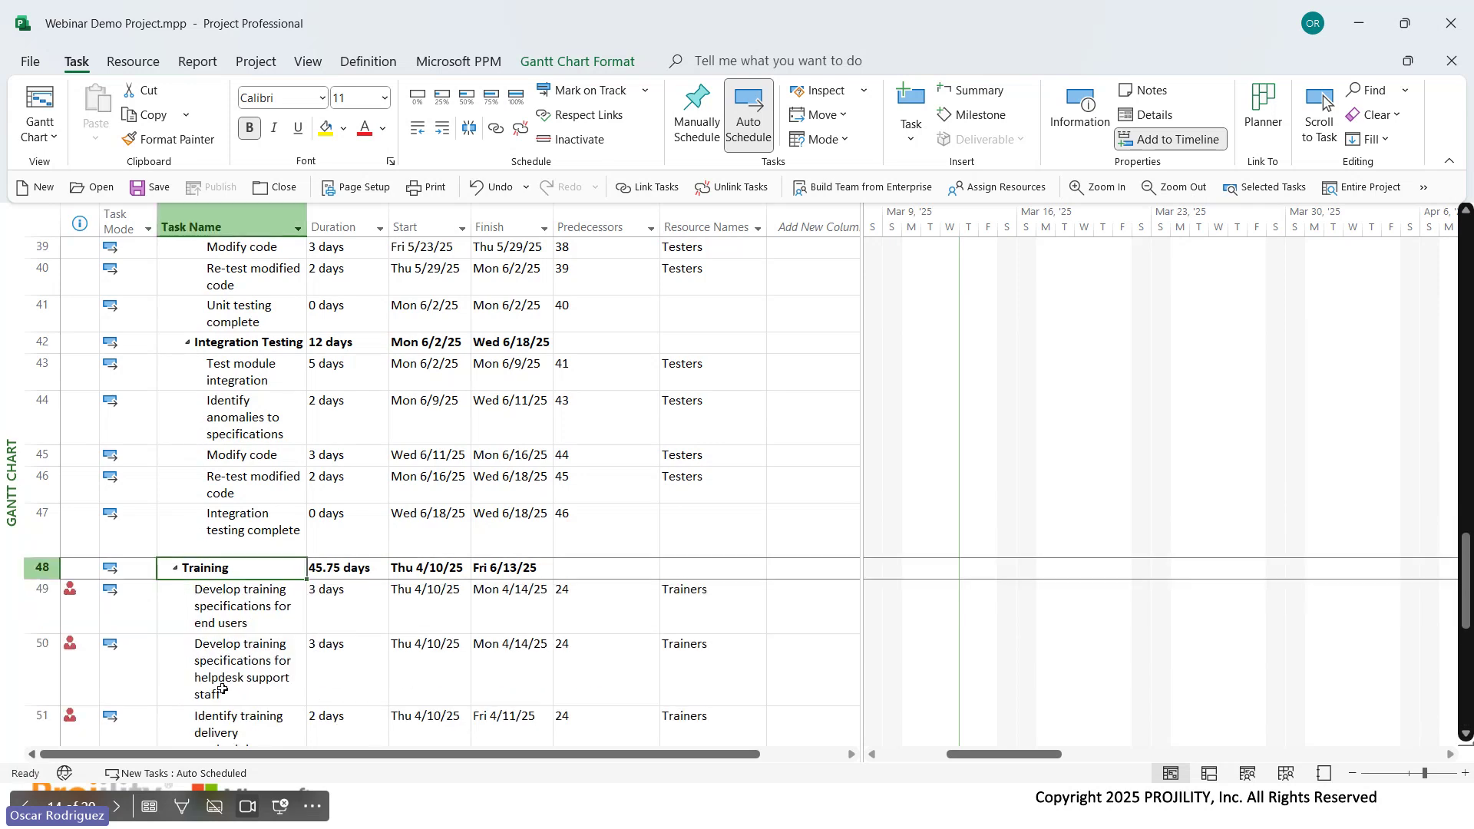
Show the Task Form details in a split view for the "Determine project scope" task.
scroll(240, 584, up, 13)
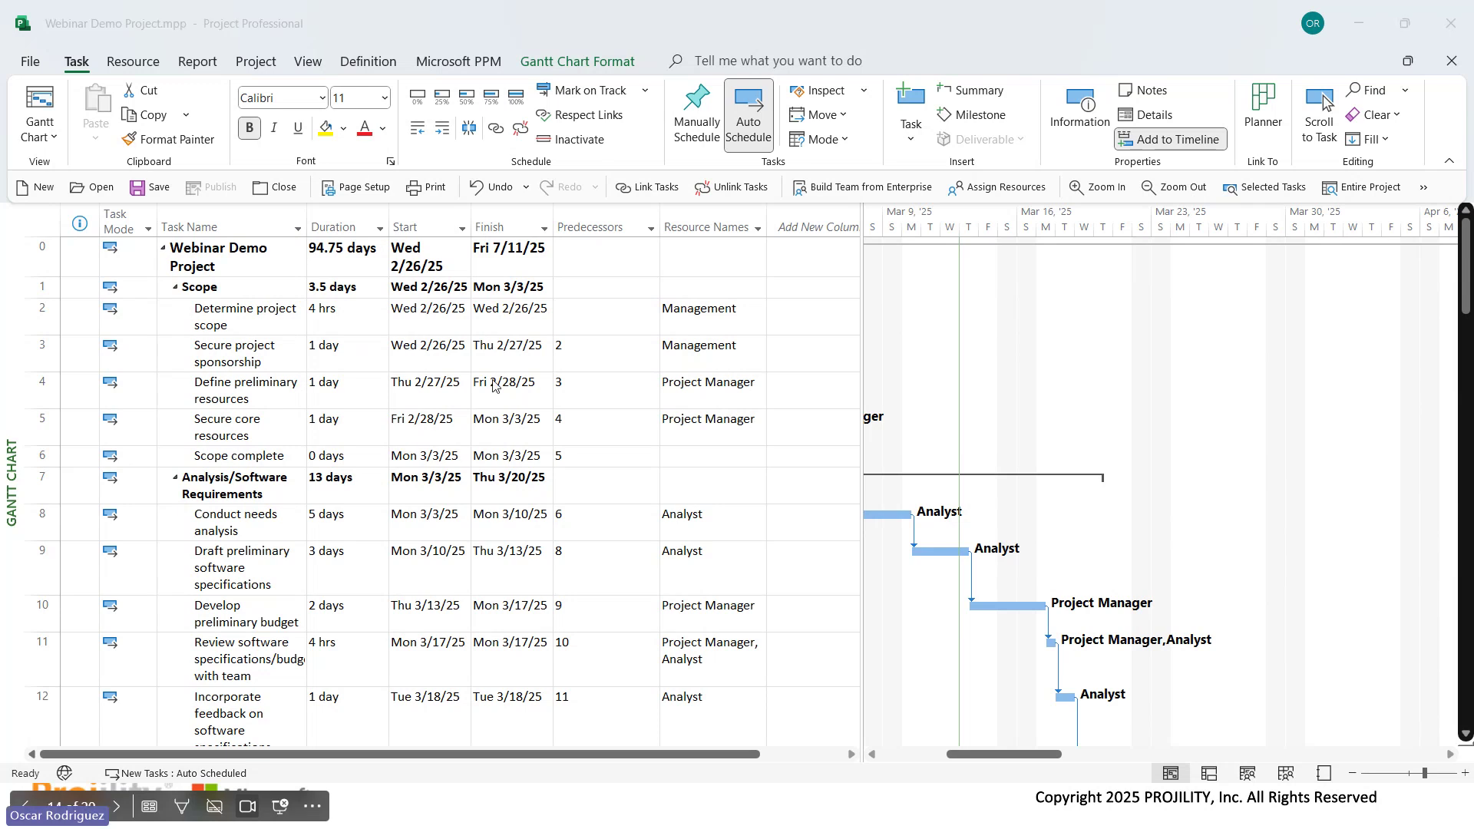
click(289, 332)
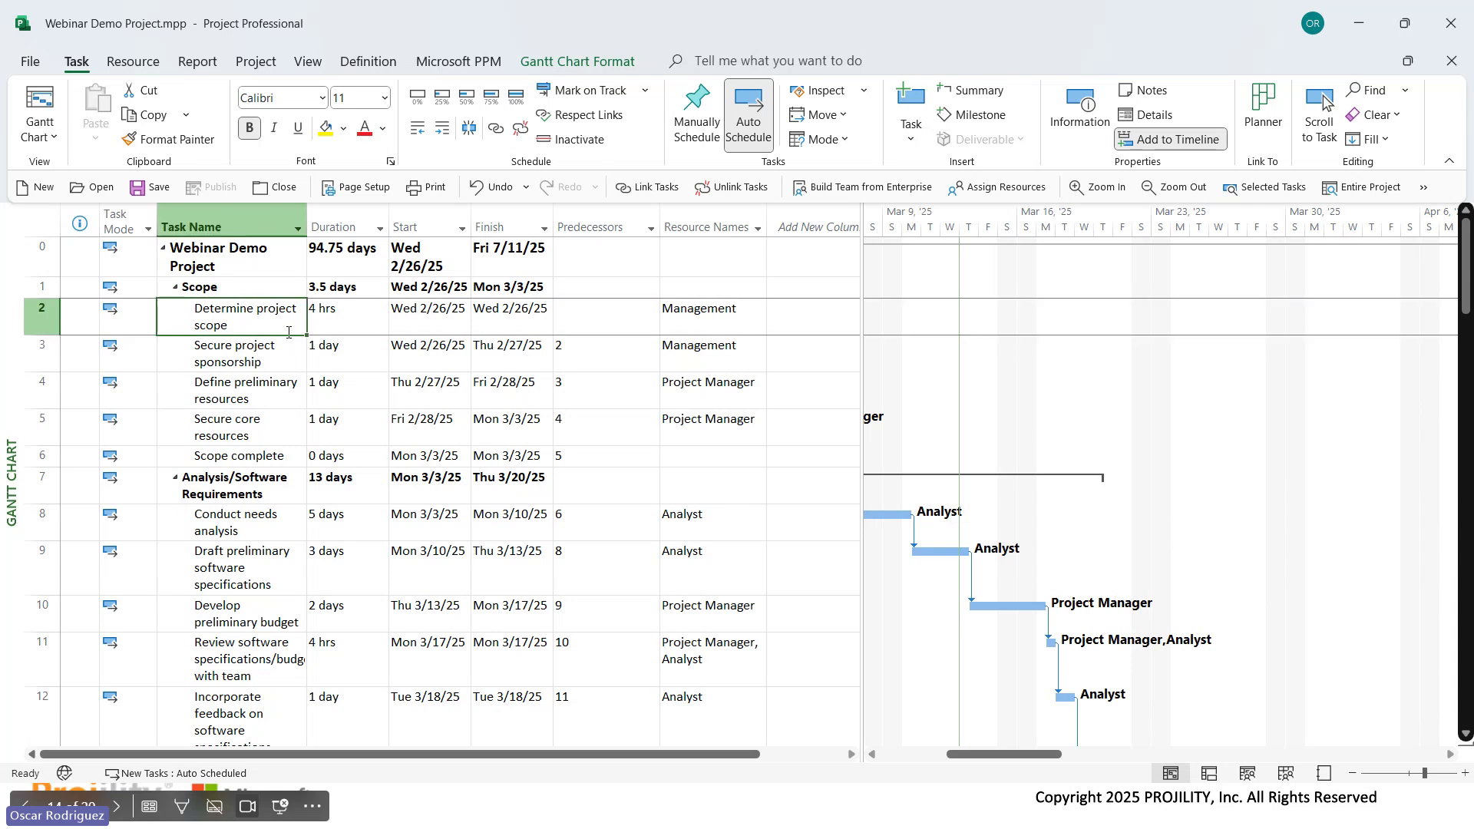
click(307, 62)
click(1098, 114)
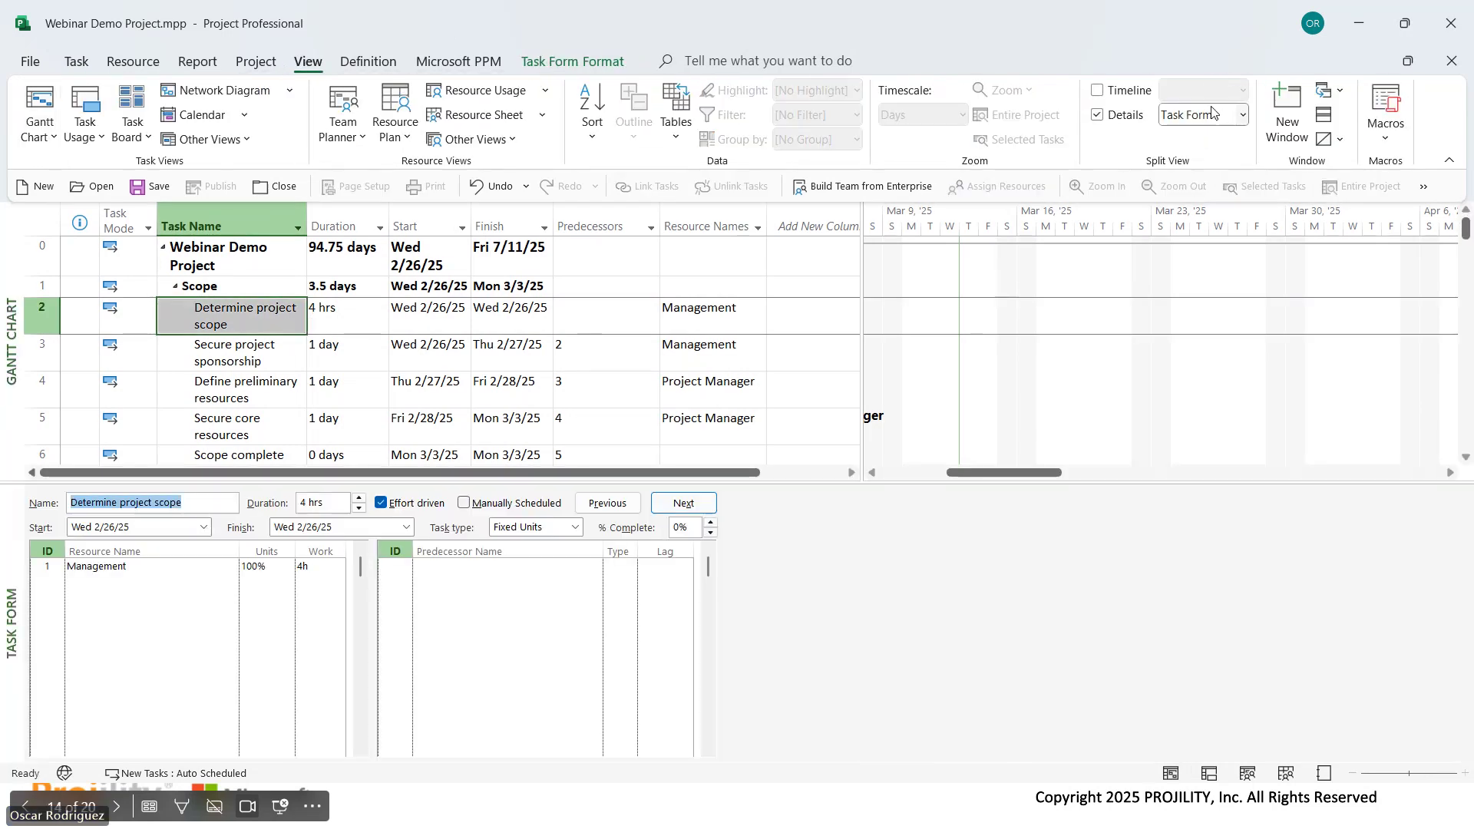
Set the Management resource's work on the "Determine project scope" task to 8 hours and apply it.
click(310, 565)
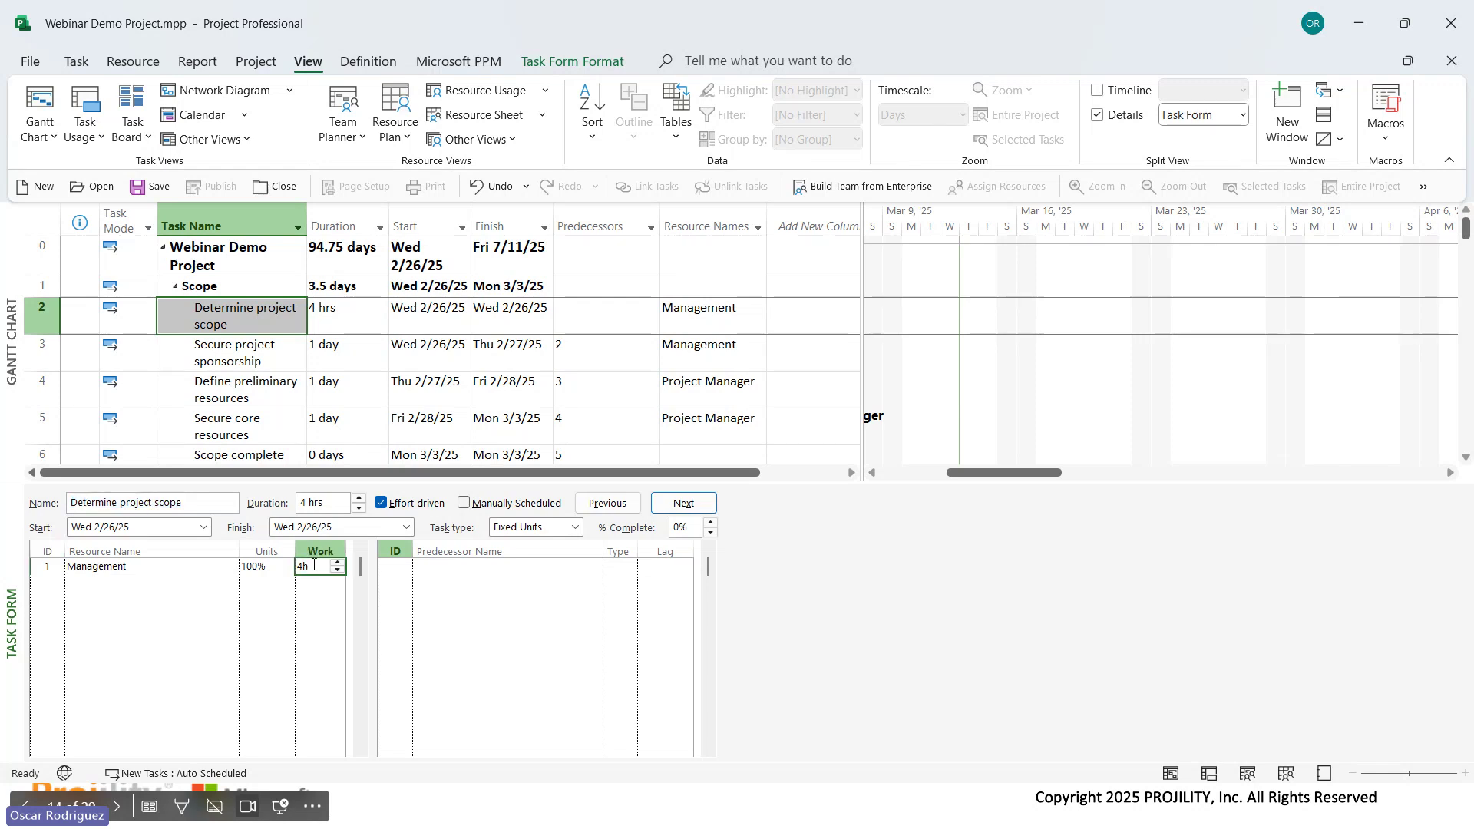
click(313, 565)
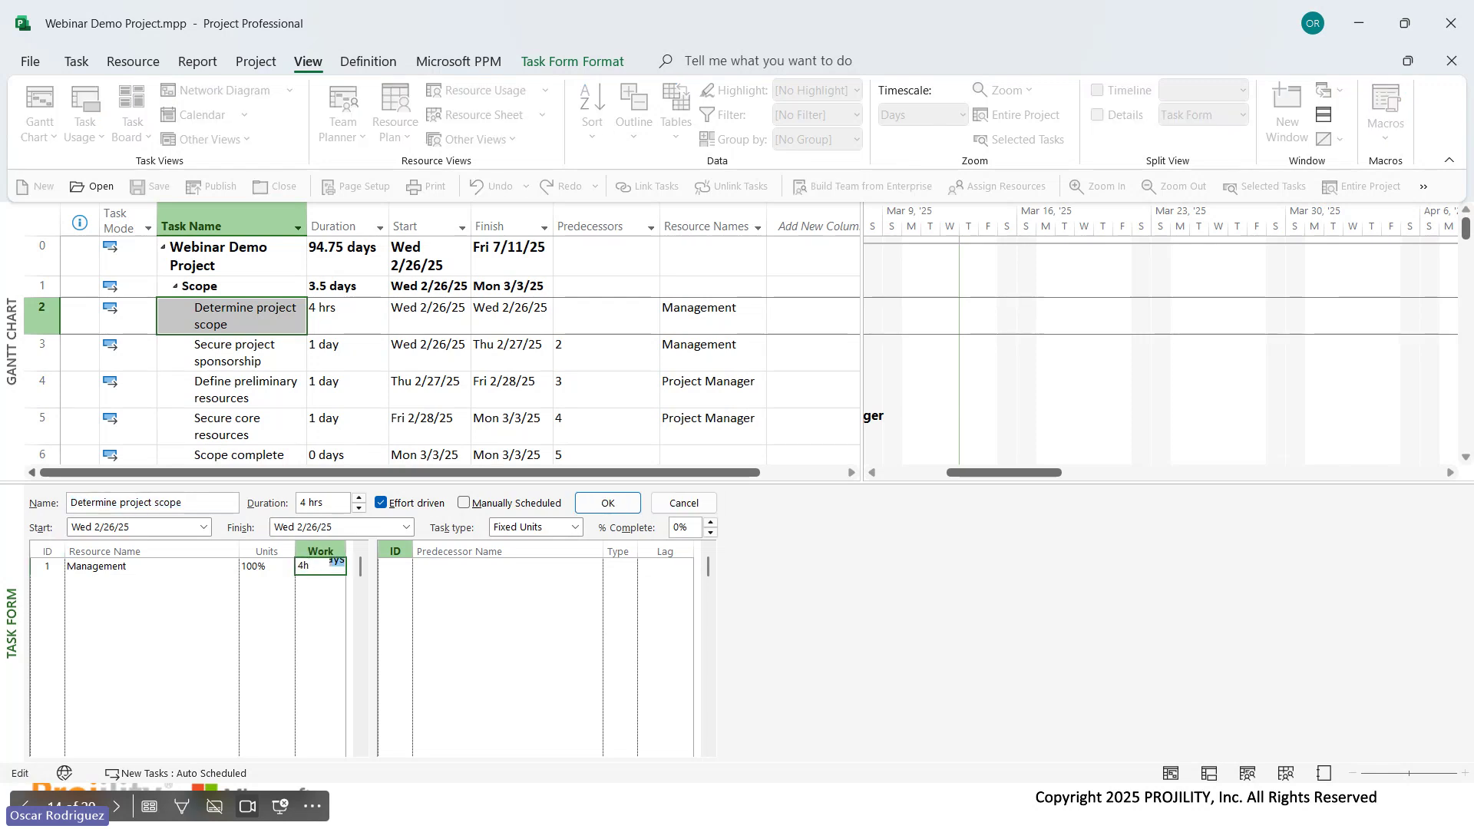
text(8)
click(613, 505)
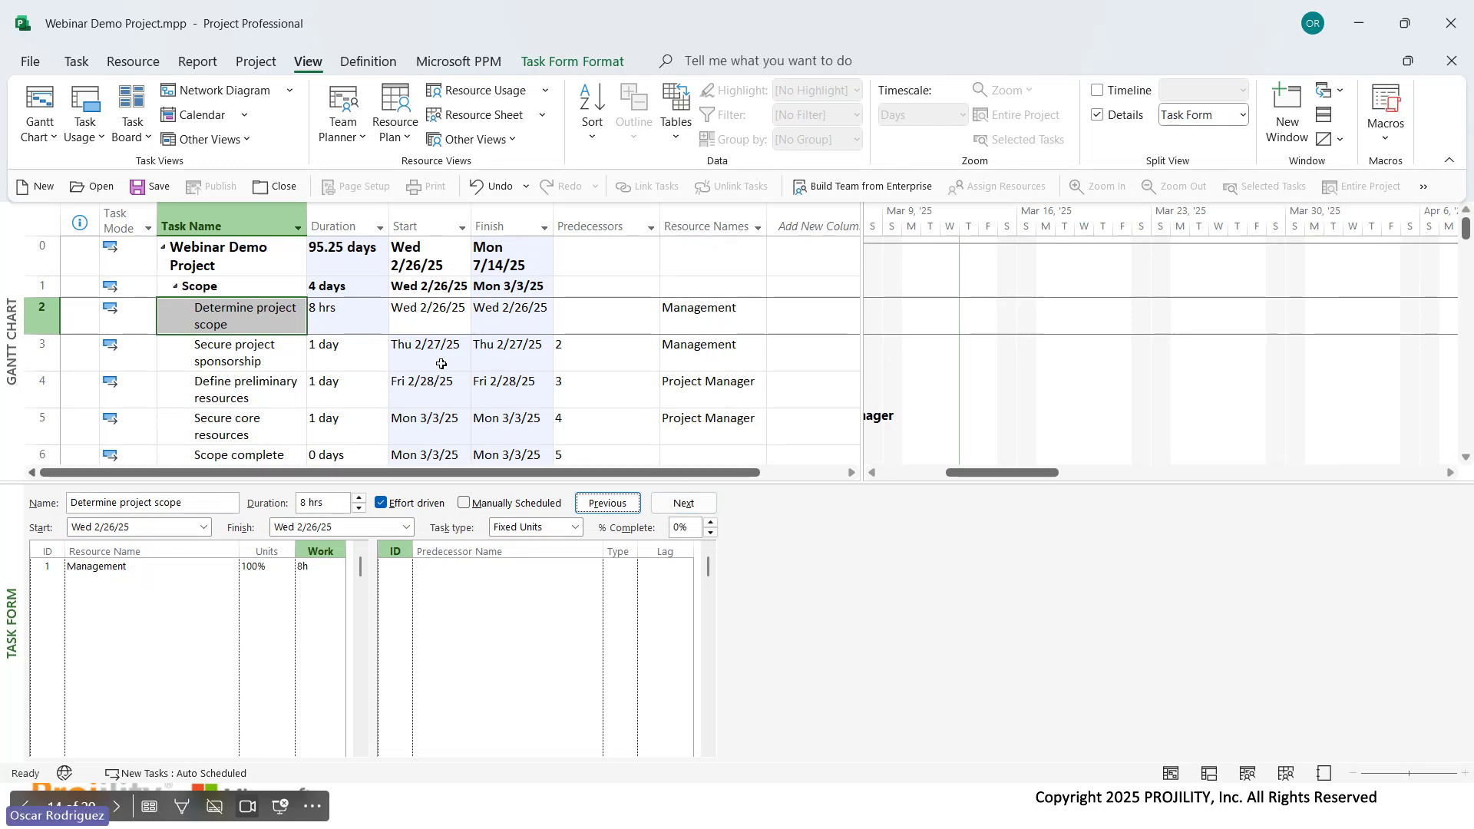
Set the duration of the "Define preliminary resources" task to 3 days.
key(Down)
key(Down)
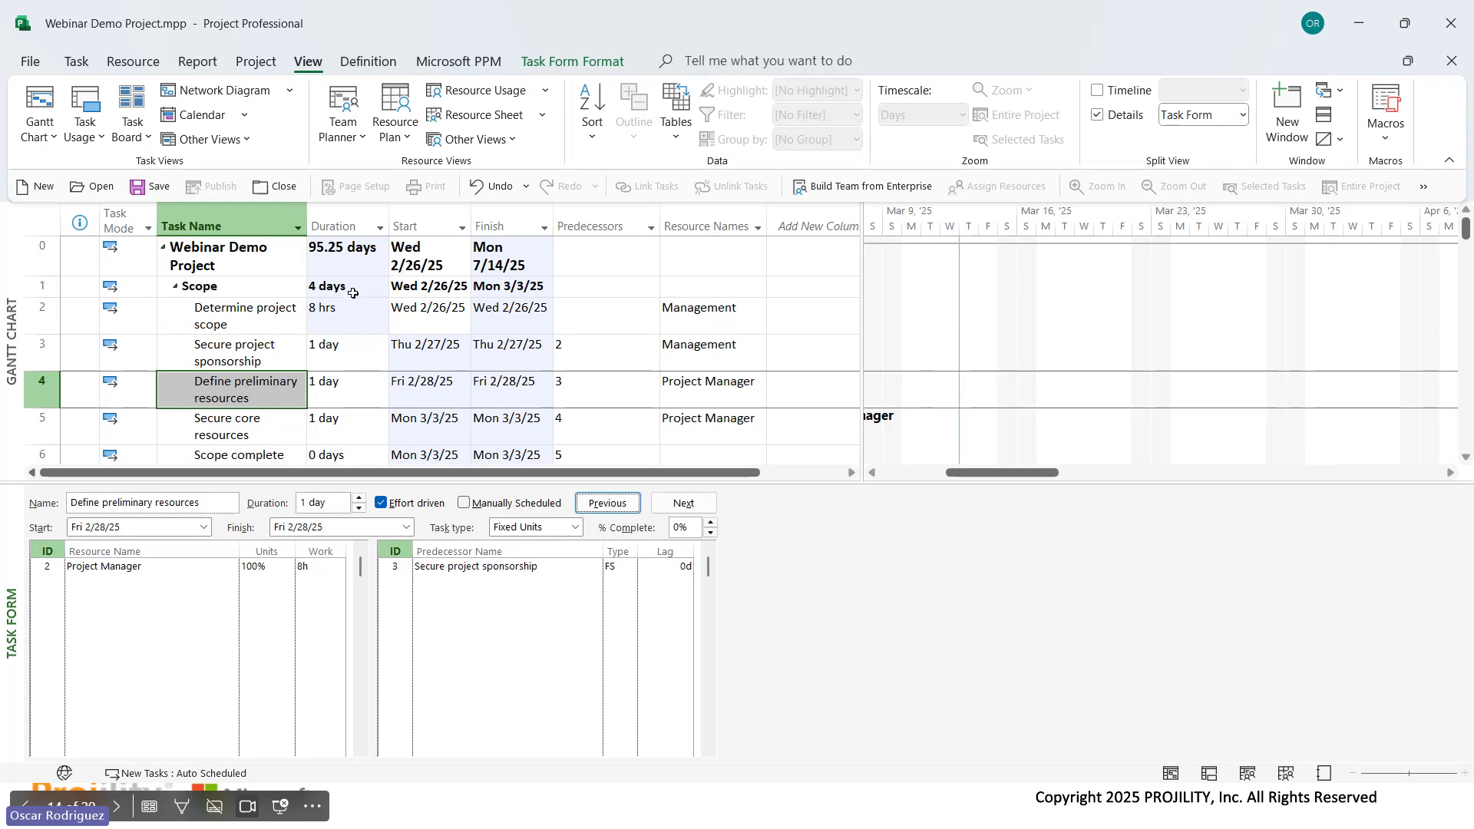
click(362, 379)
click(379, 383)
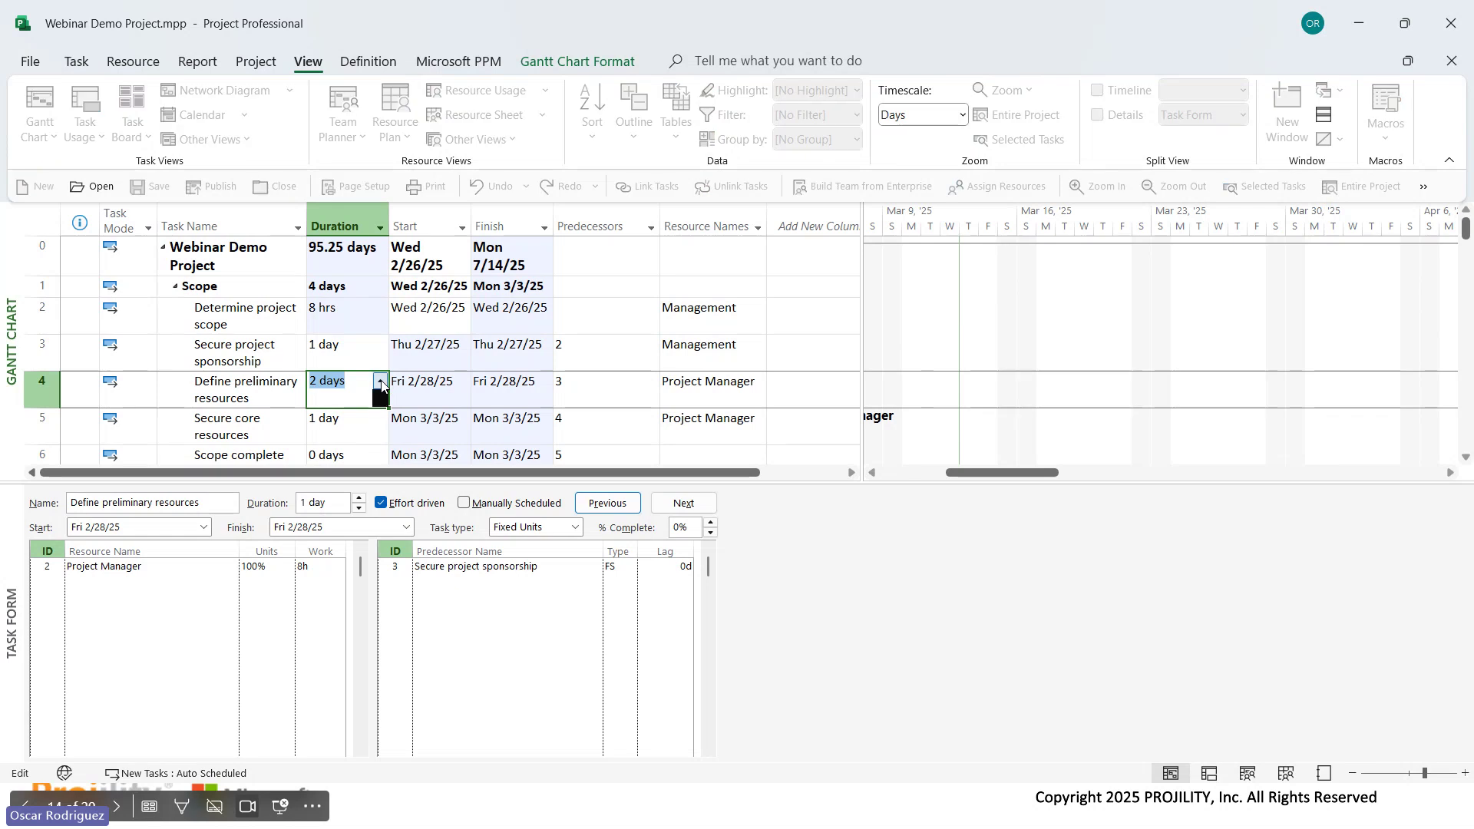
click(380, 383)
click(296, 347)
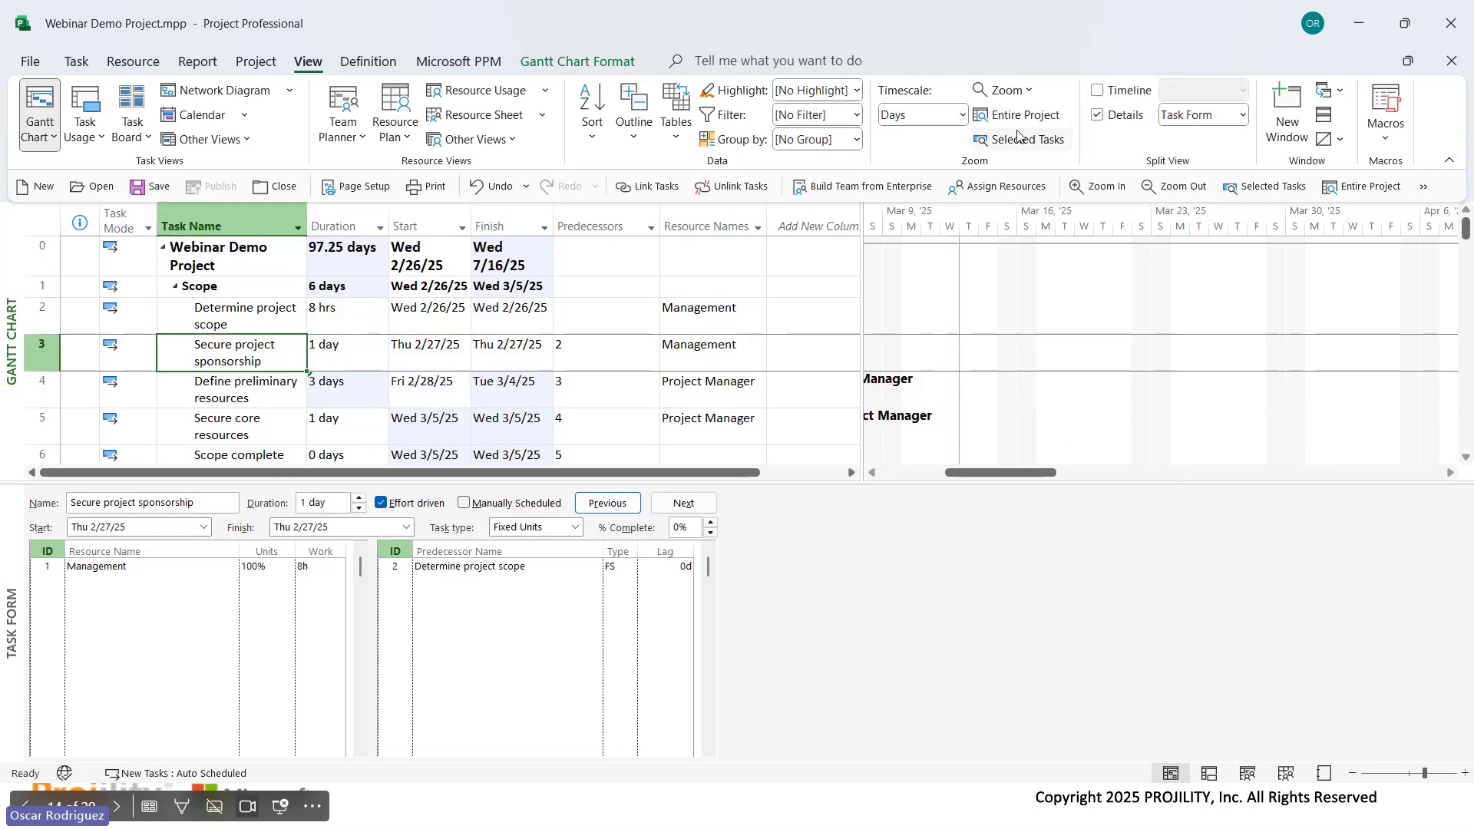
Hide the Task Form details pane and review the assigned resources of the Scope tasks beside their Gantt bars.
click(1109, 116)
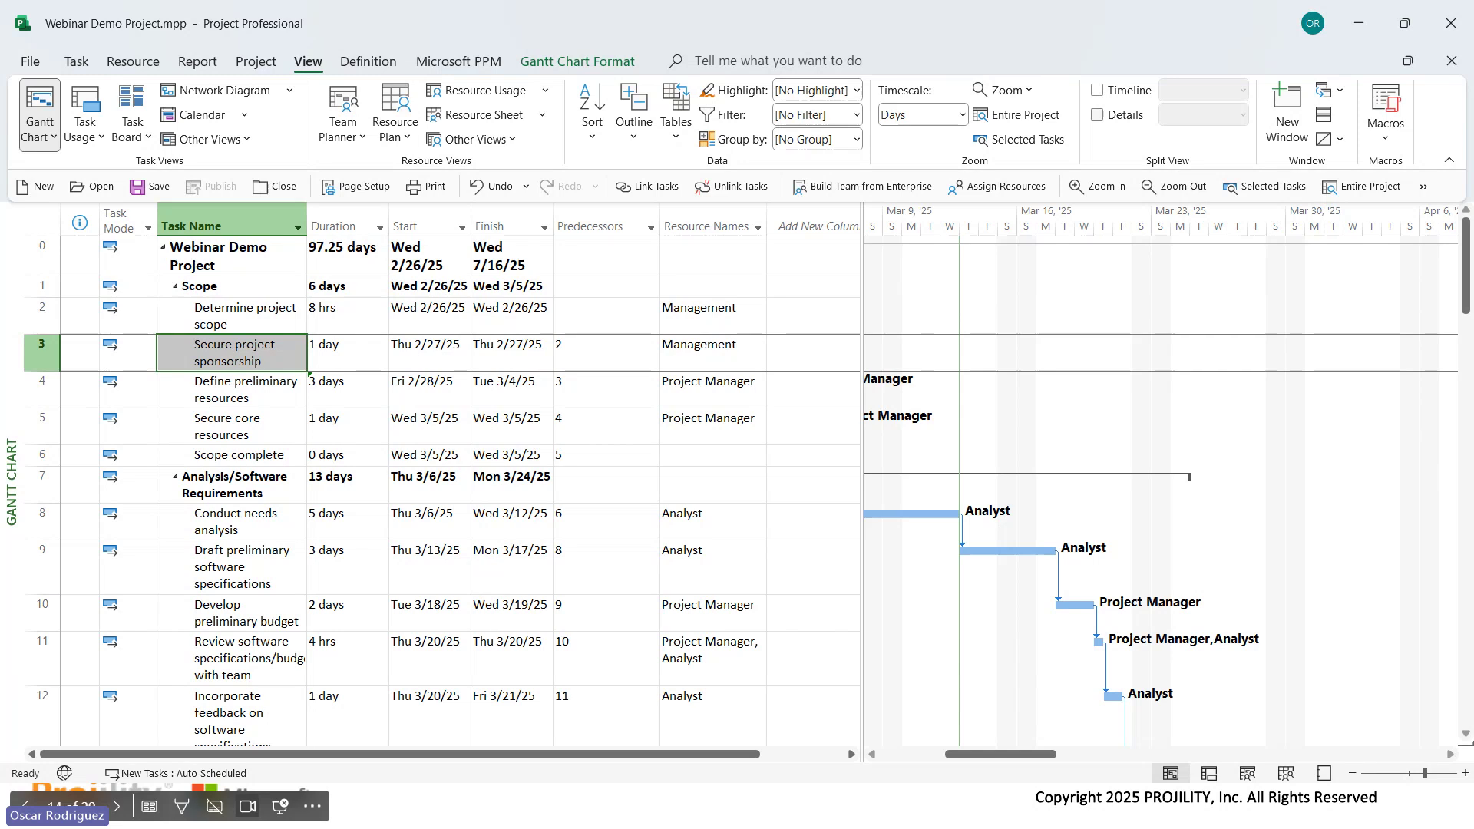
drag(1007, 758, 946, 757)
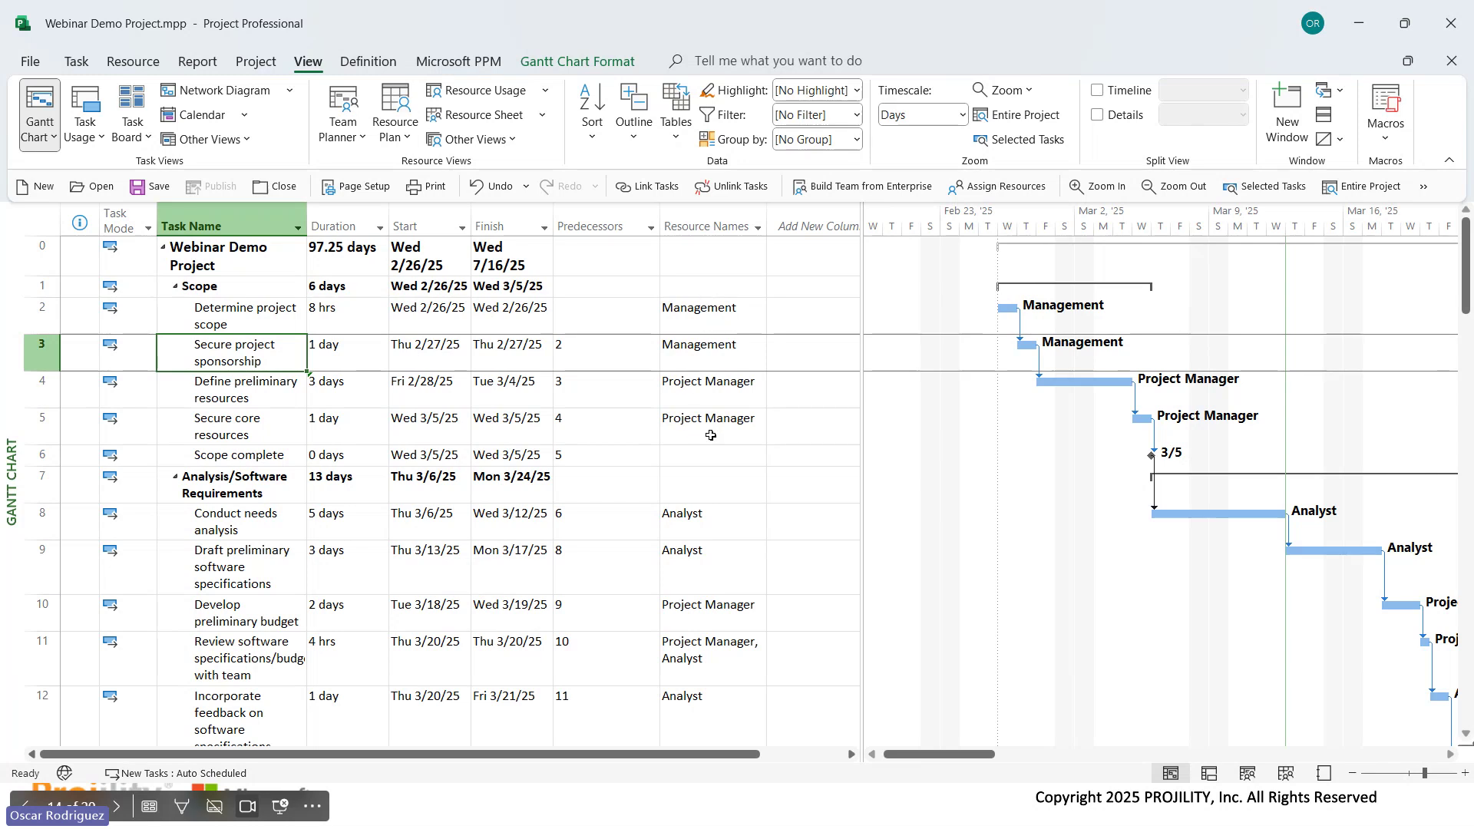
click(714, 315)
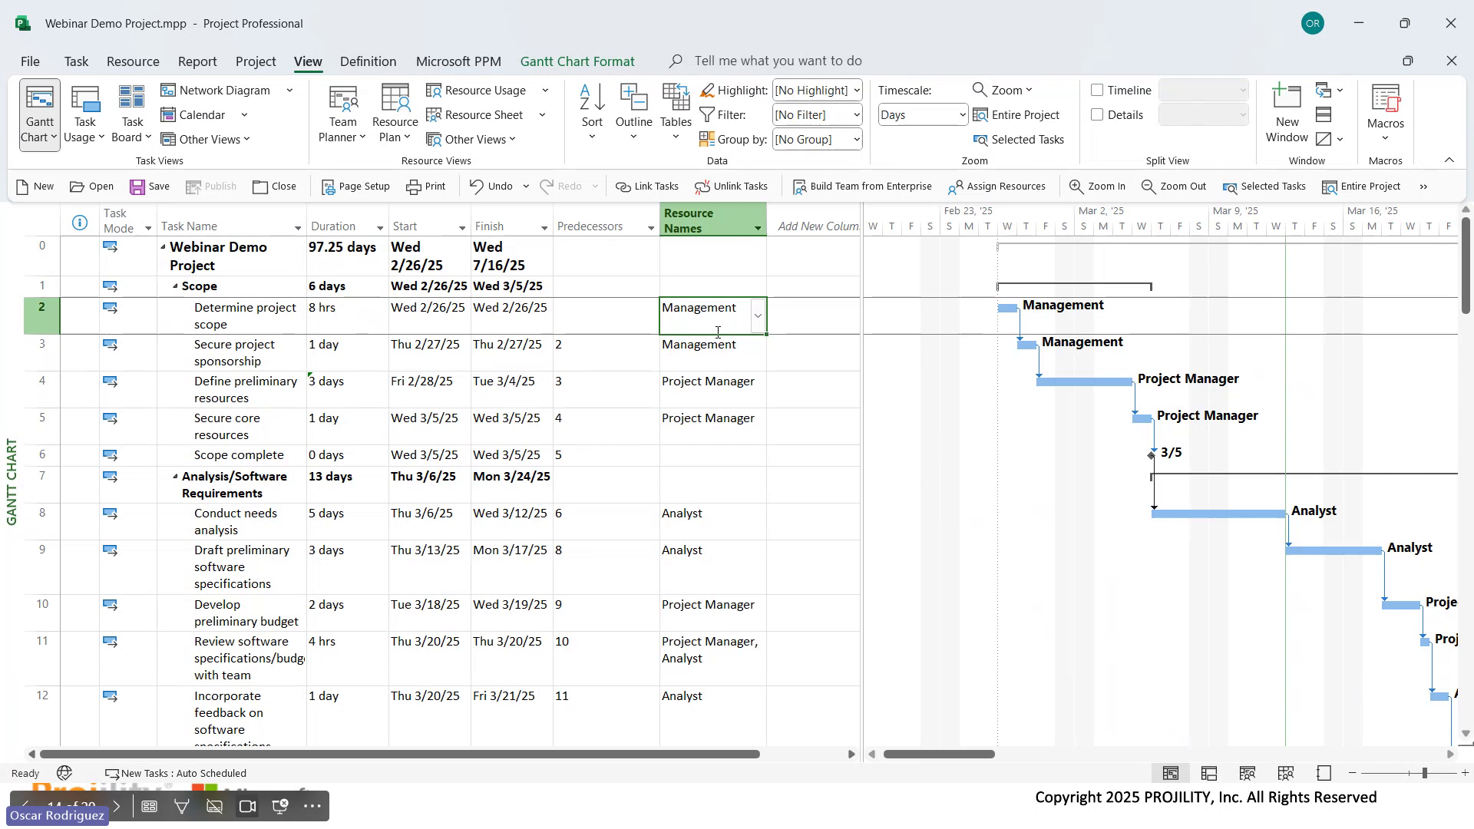
click(725, 393)
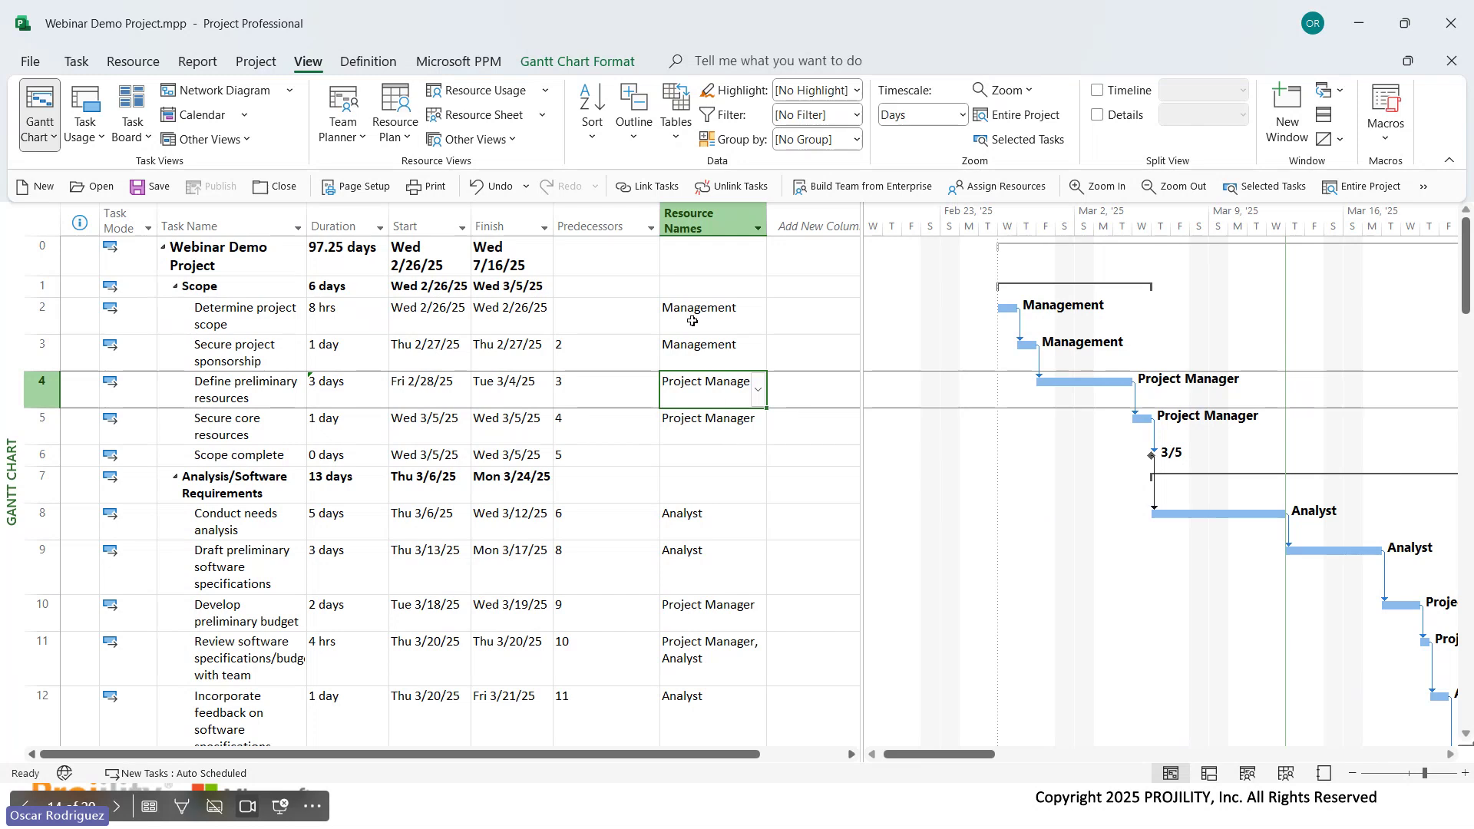
scroll(685, 444, down, 2)
scroll(692, 397, down, 2)
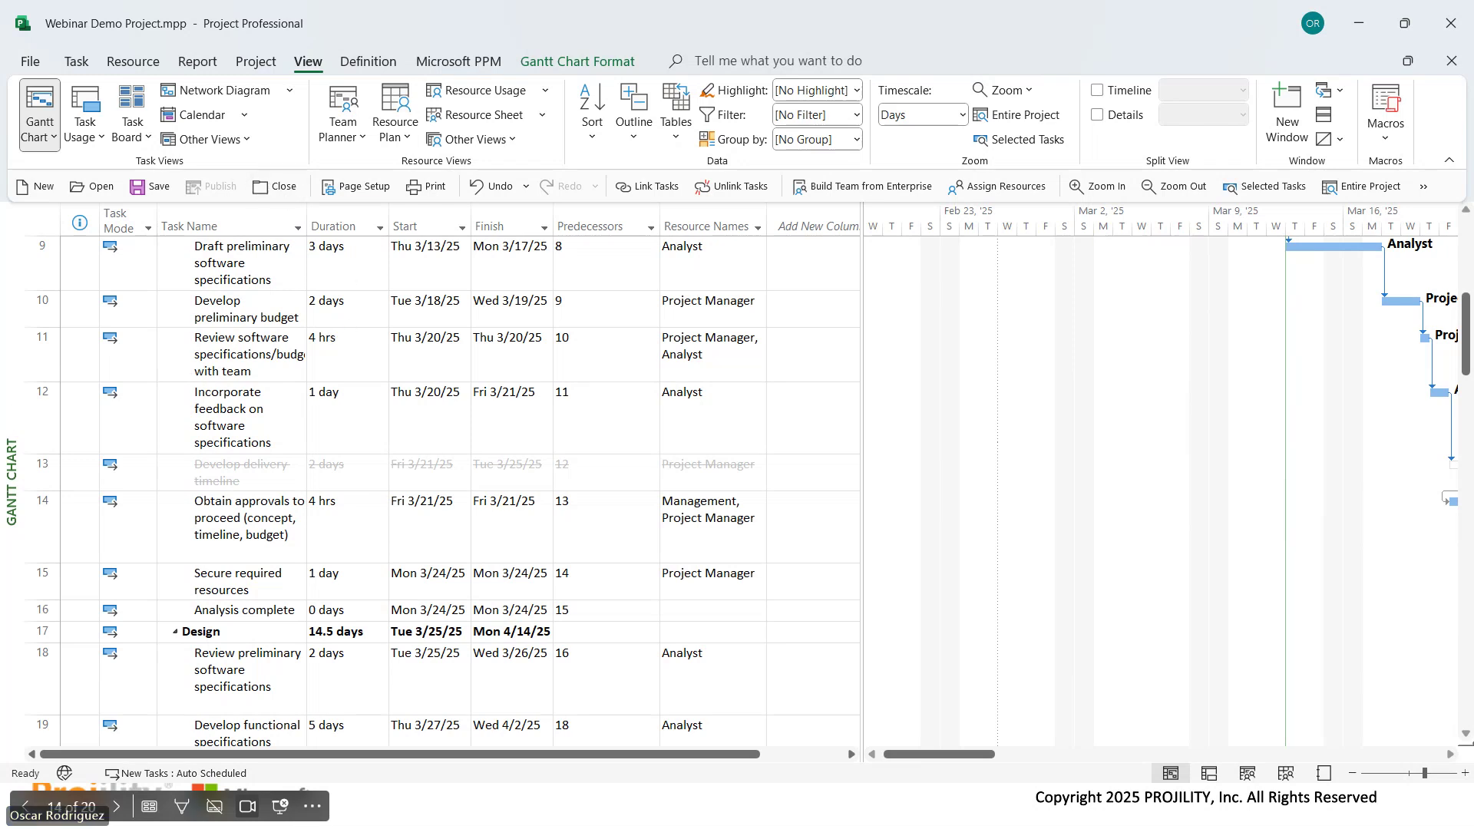
Open the new-project template gallery and browse the available Office templates.
click(32, 61)
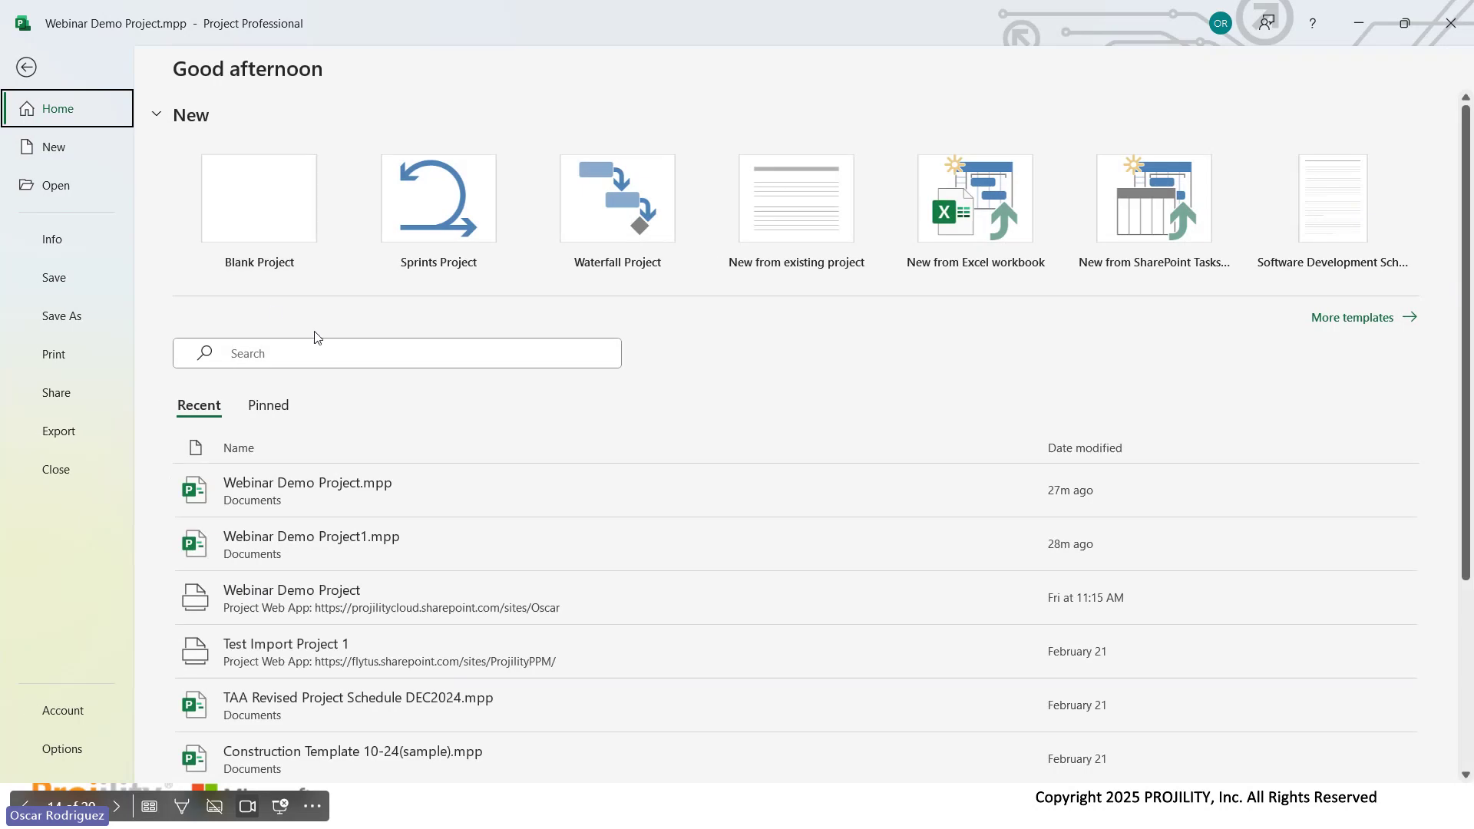
click(166, 116)
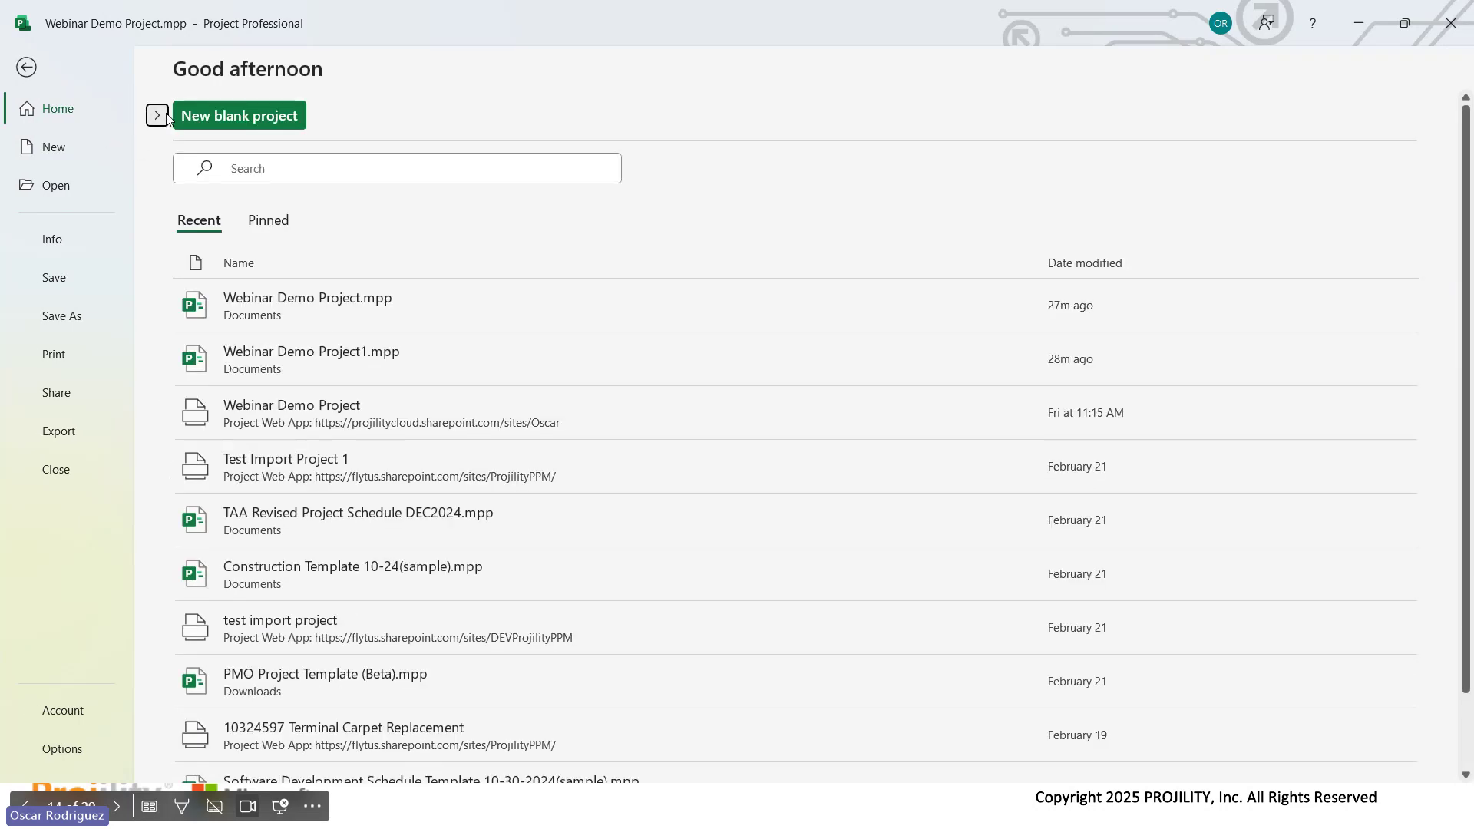
click(167, 118)
click(51, 151)
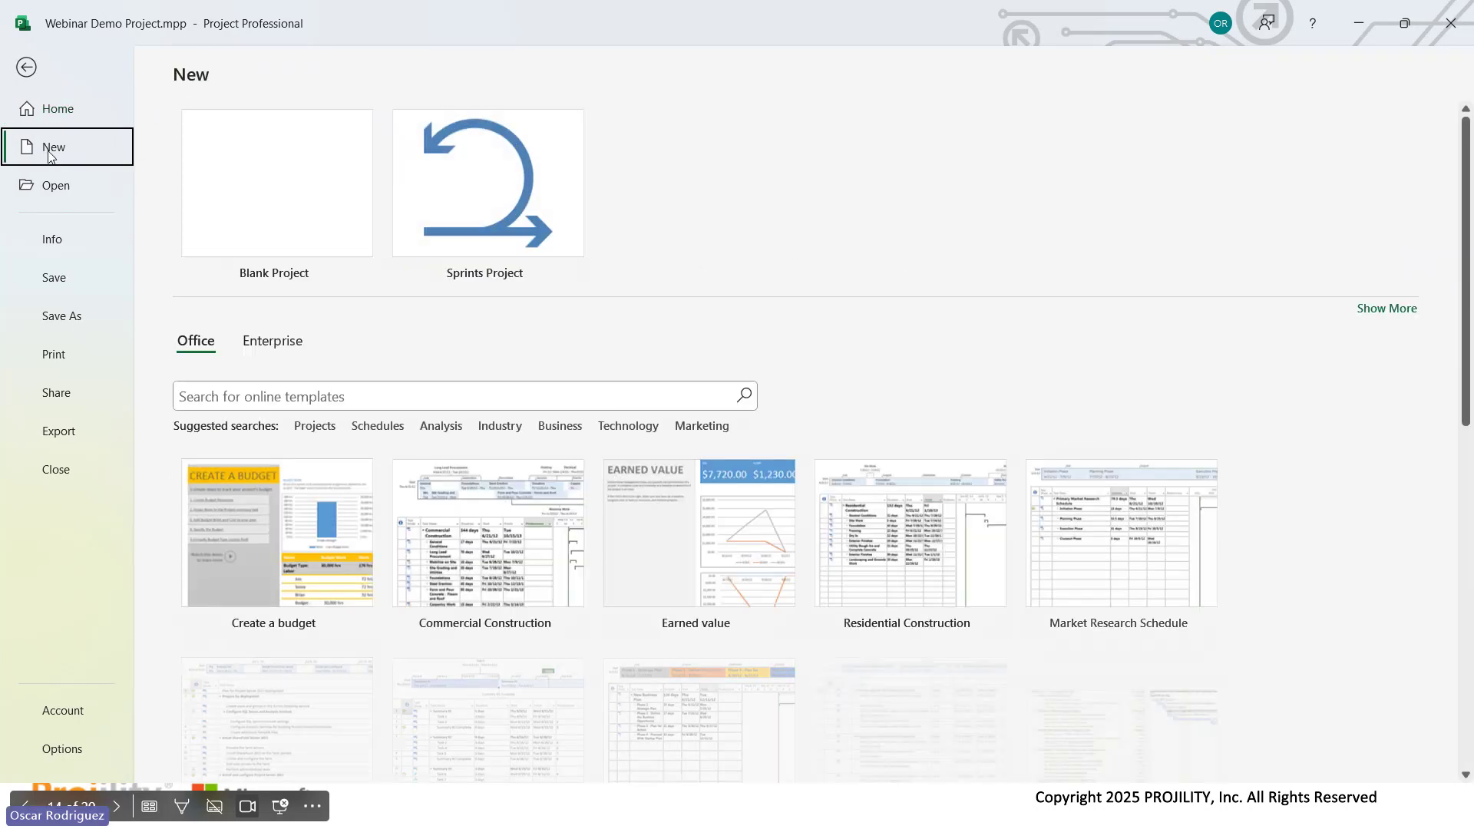
scroll(851, 352, down, 5)
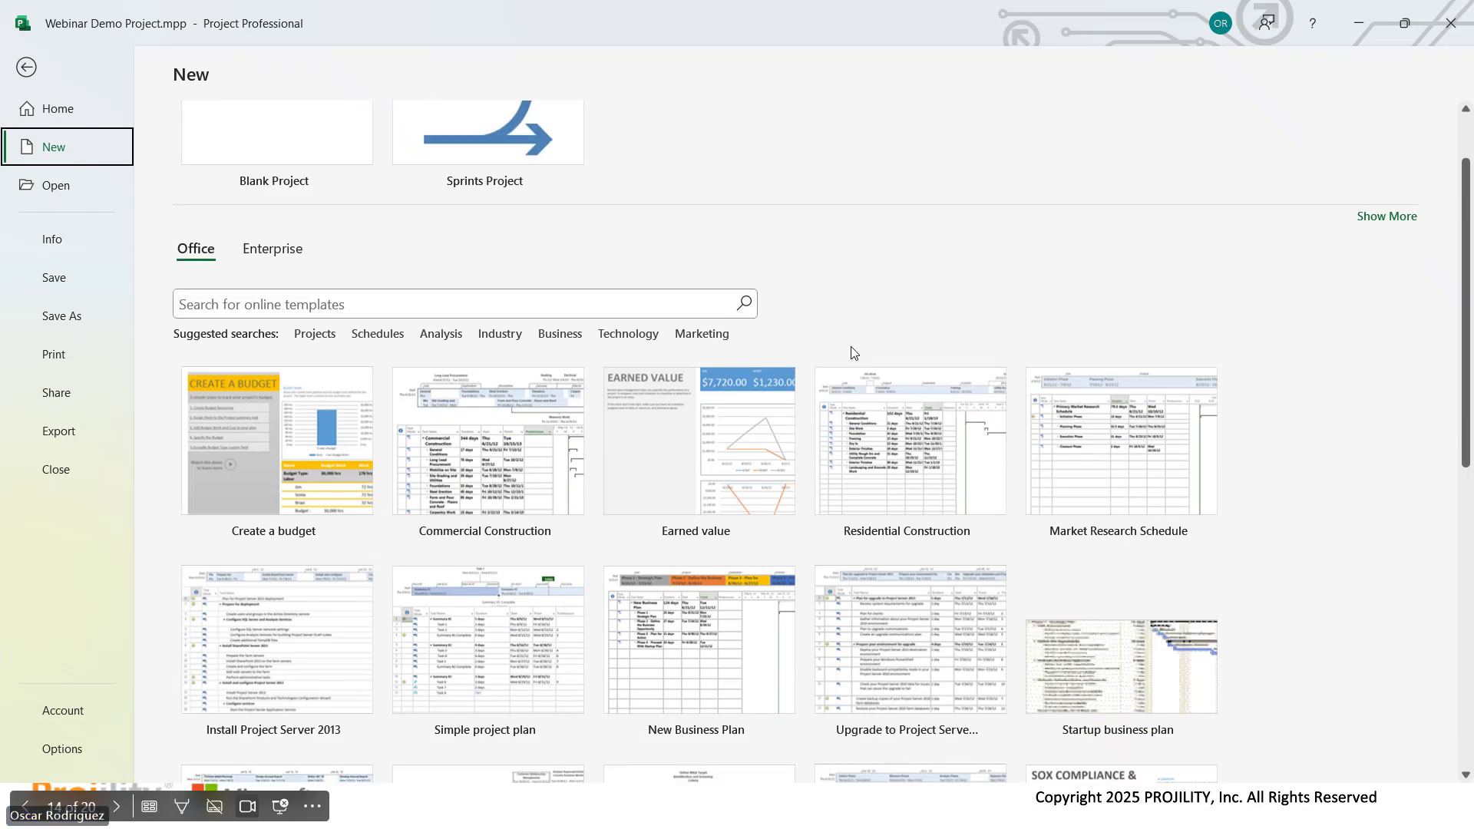
scroll(849, 351, up, 3)
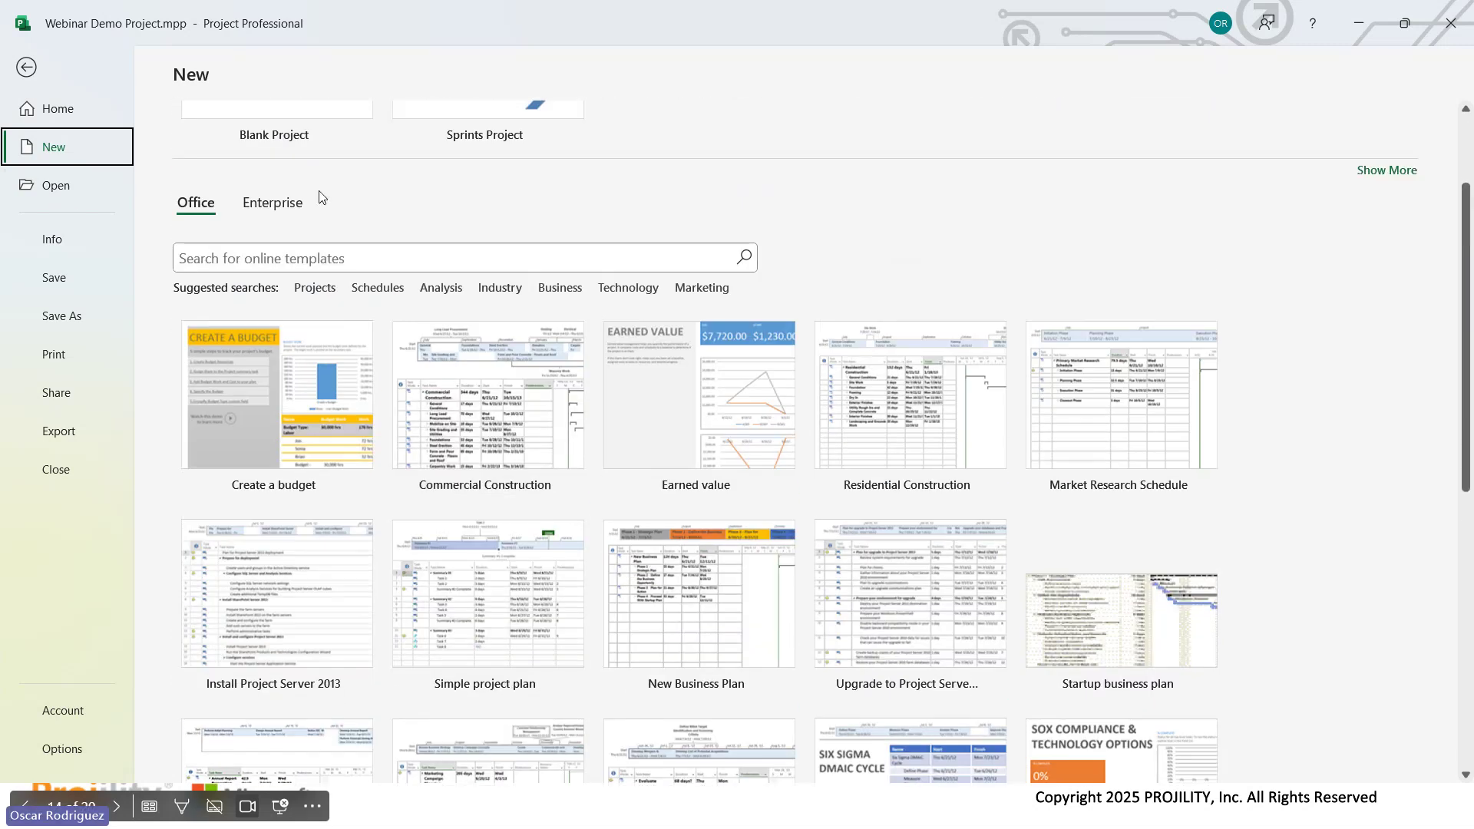
scroll(411, 457, down, 7)
scroll(411, 457, down, 2)
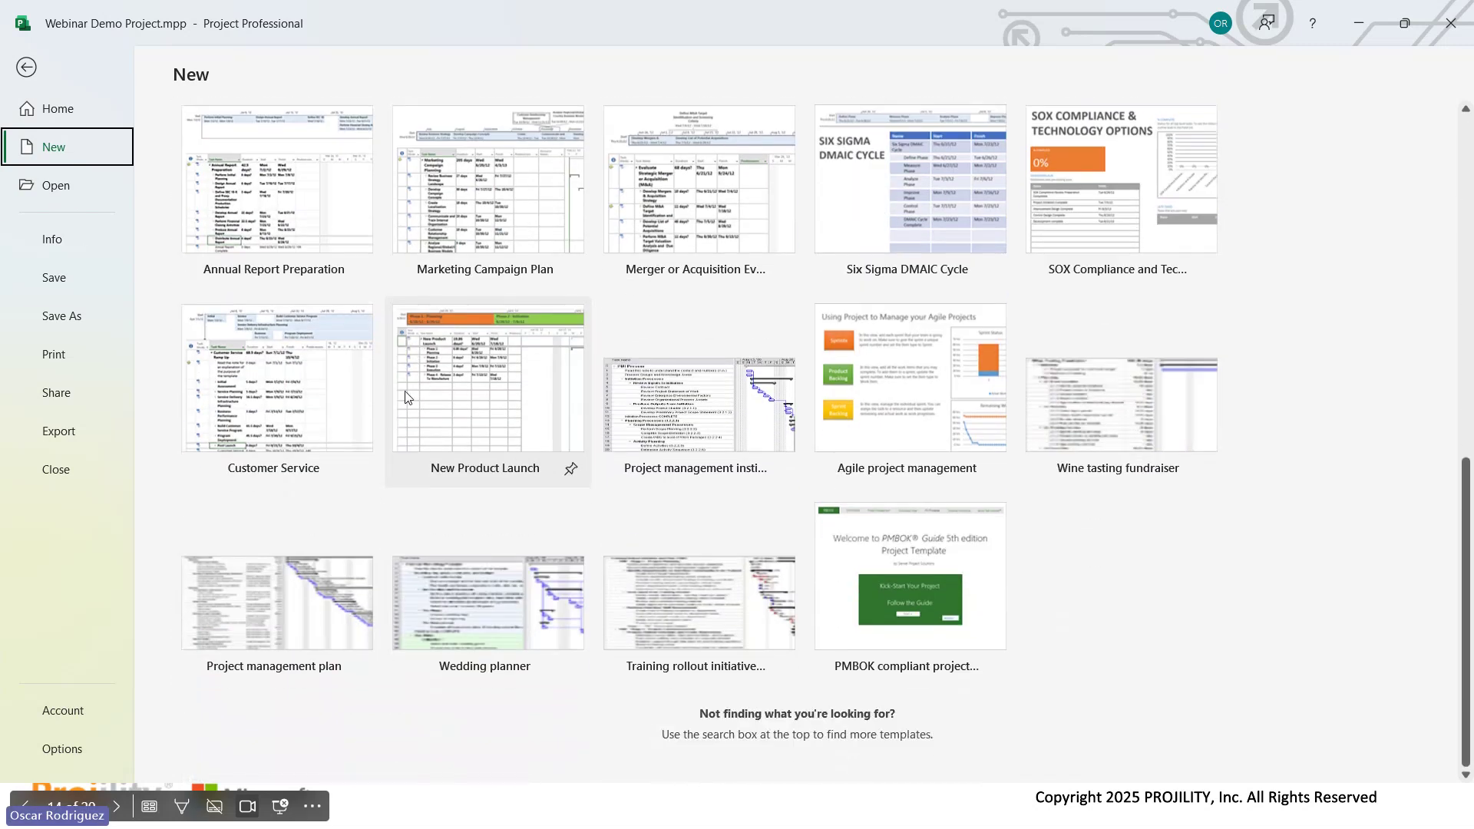
scroll(489, 351, up, 6)
scroll(489, 351, up, 2)
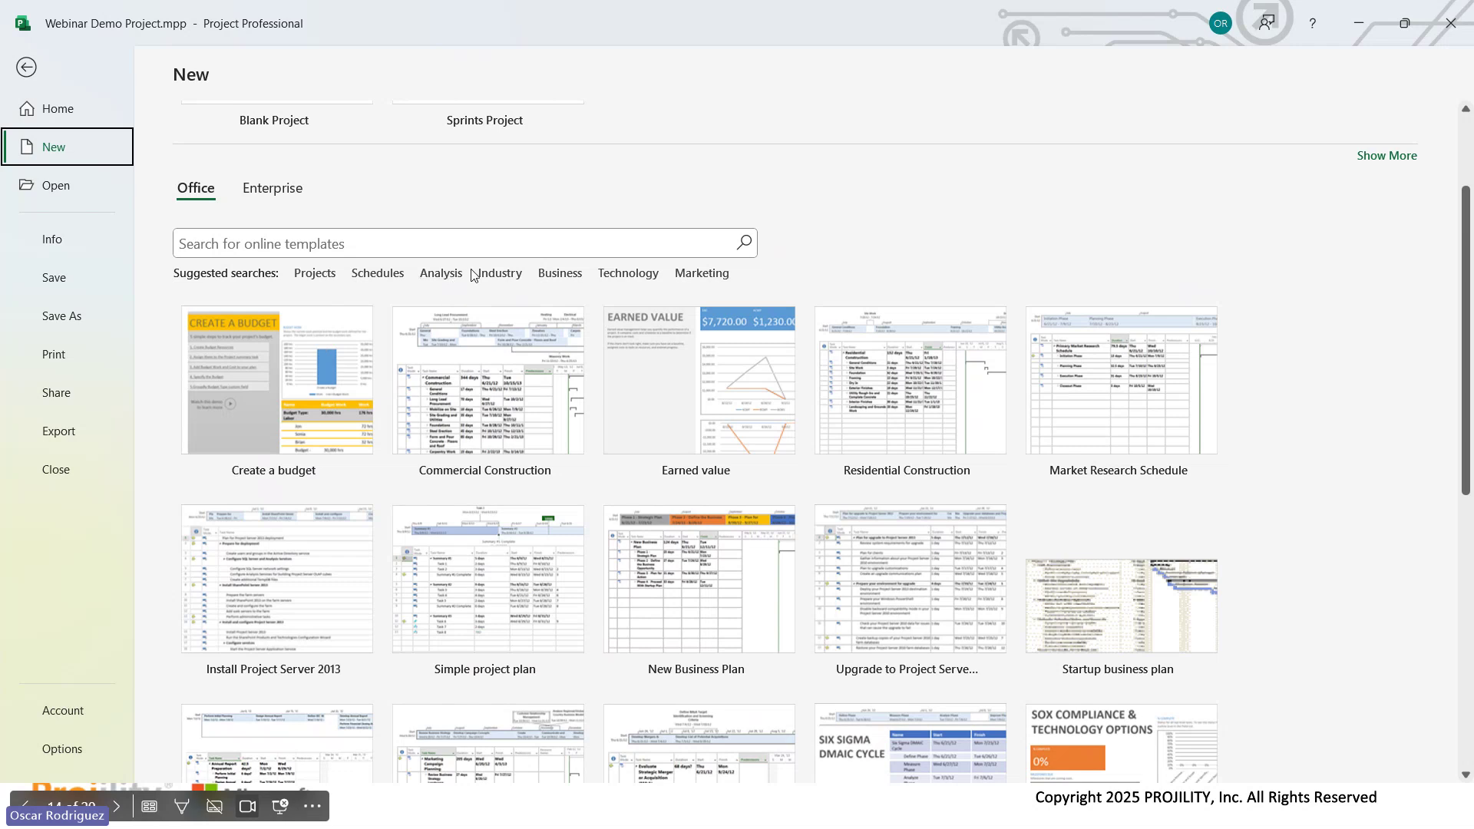
Search the online templates by the suggested Industry category, then return to the full template gallery and look through it.
click(502, 278)
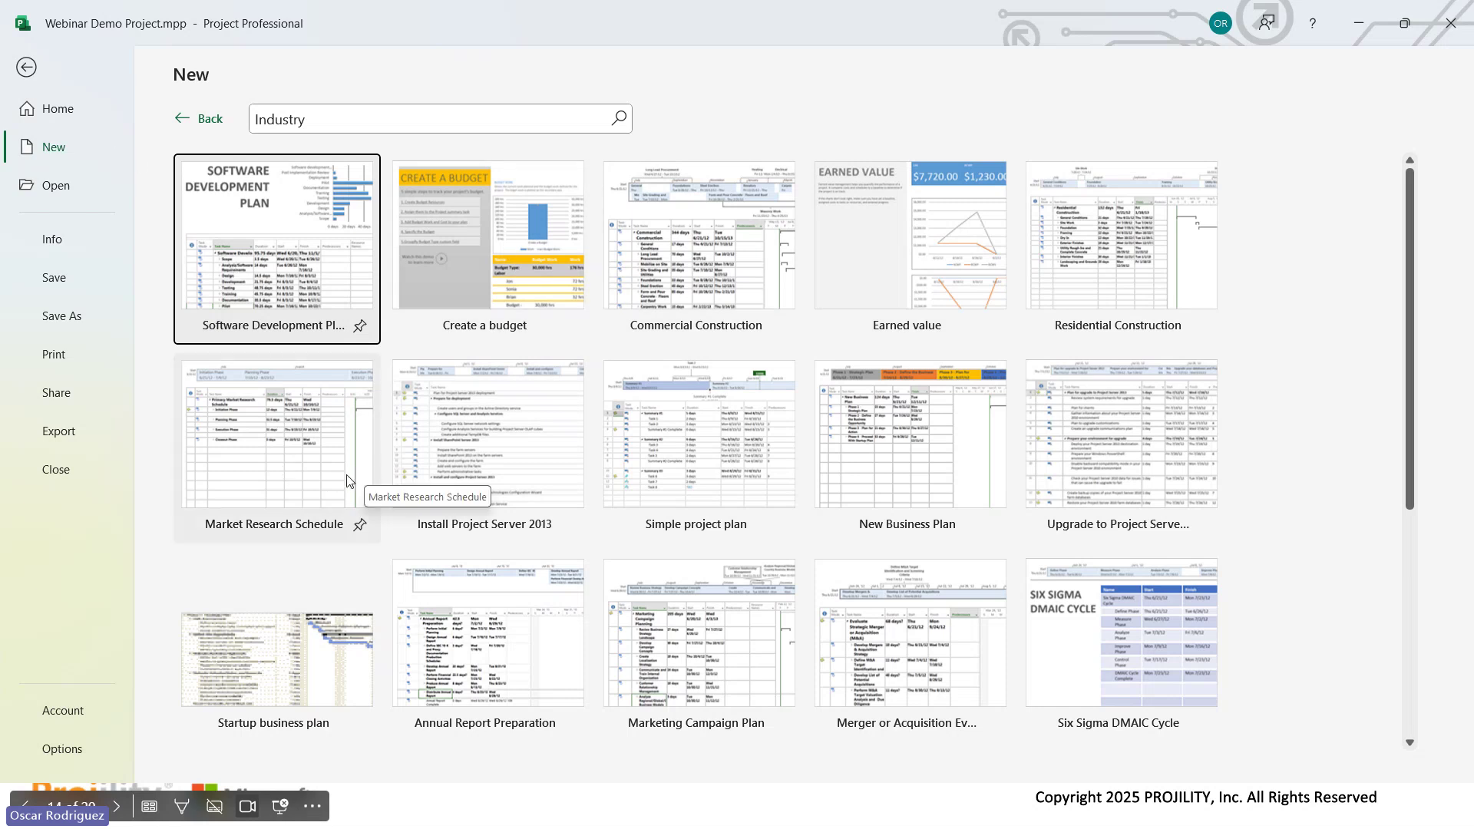
click(199, 118)
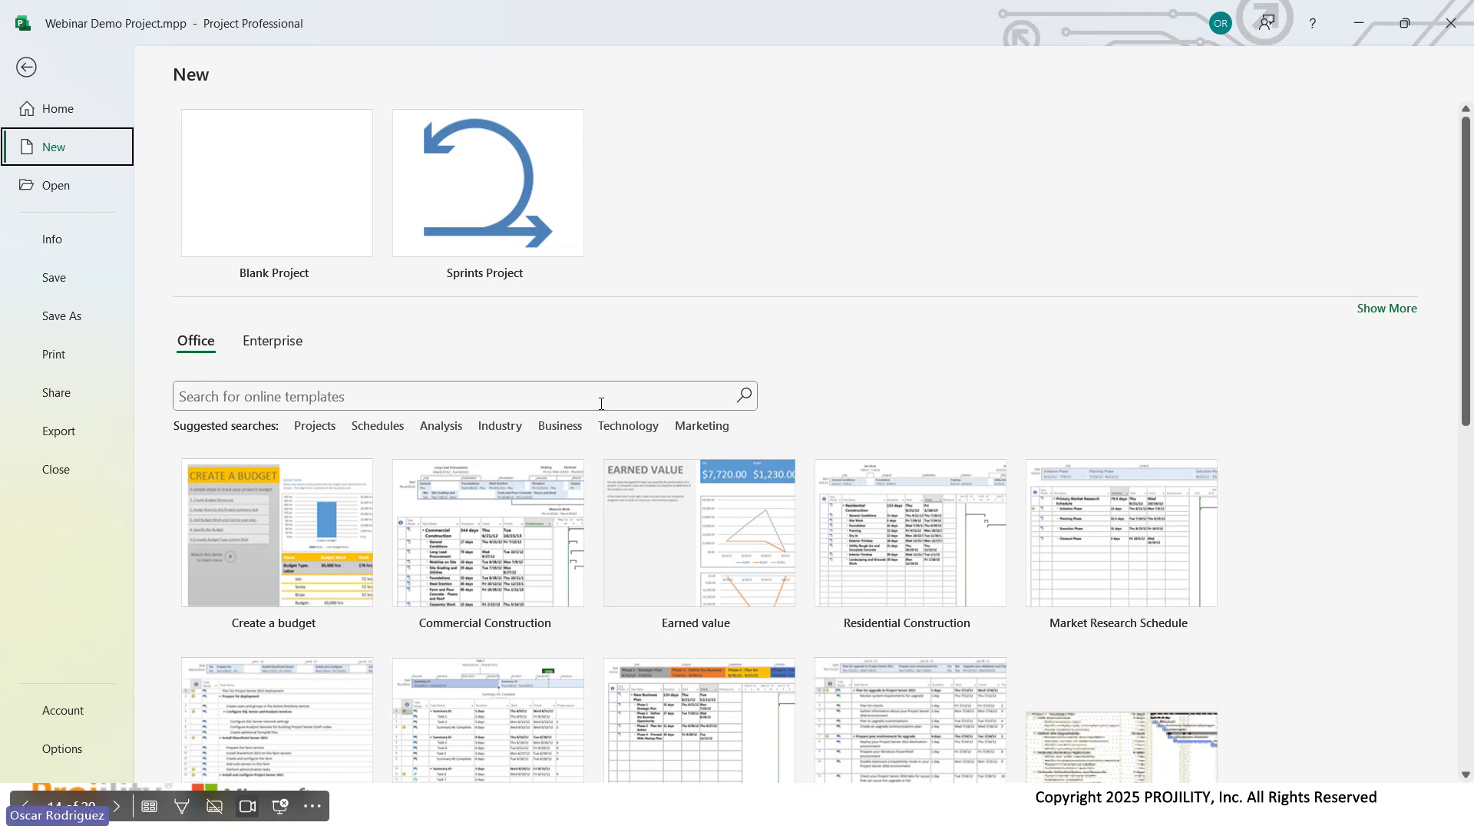
scroll(601, 403, down, 5)
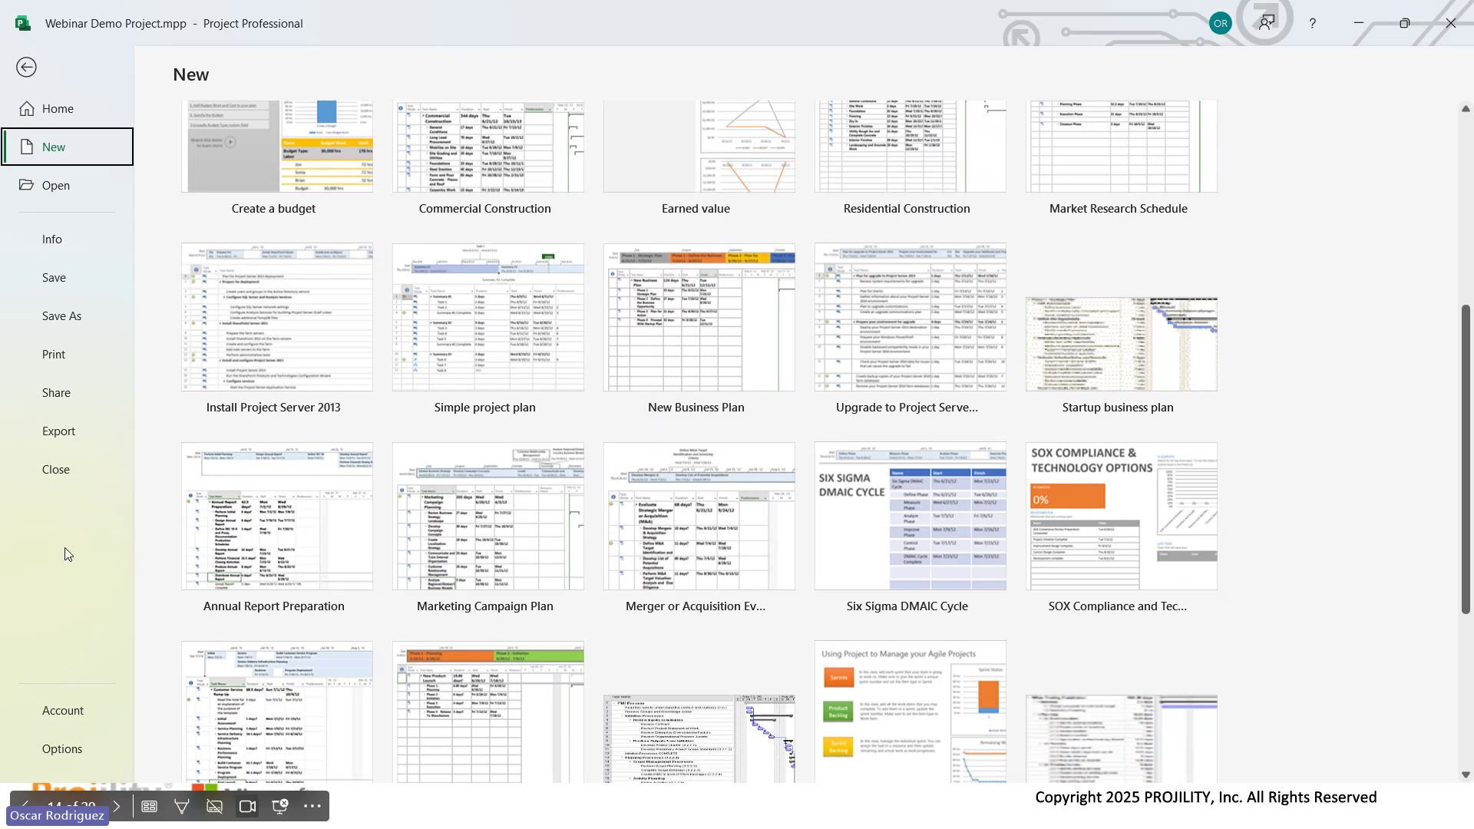
scroll(525, 590, down, 4)
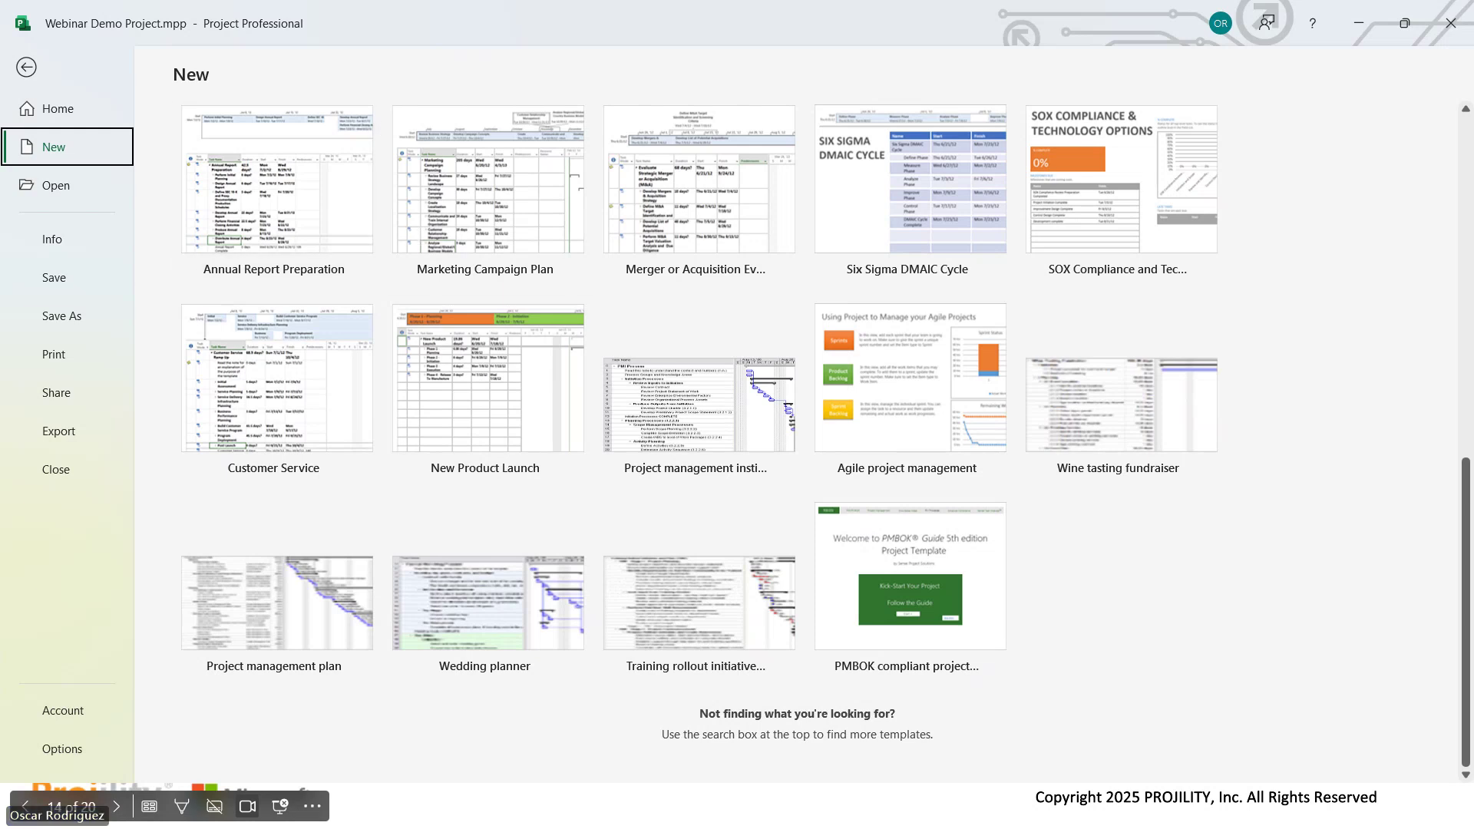
Switch to the PowerPoint slide show and advance to the "Creating a New Project Using a Template" slide.
key(alt+Tab)
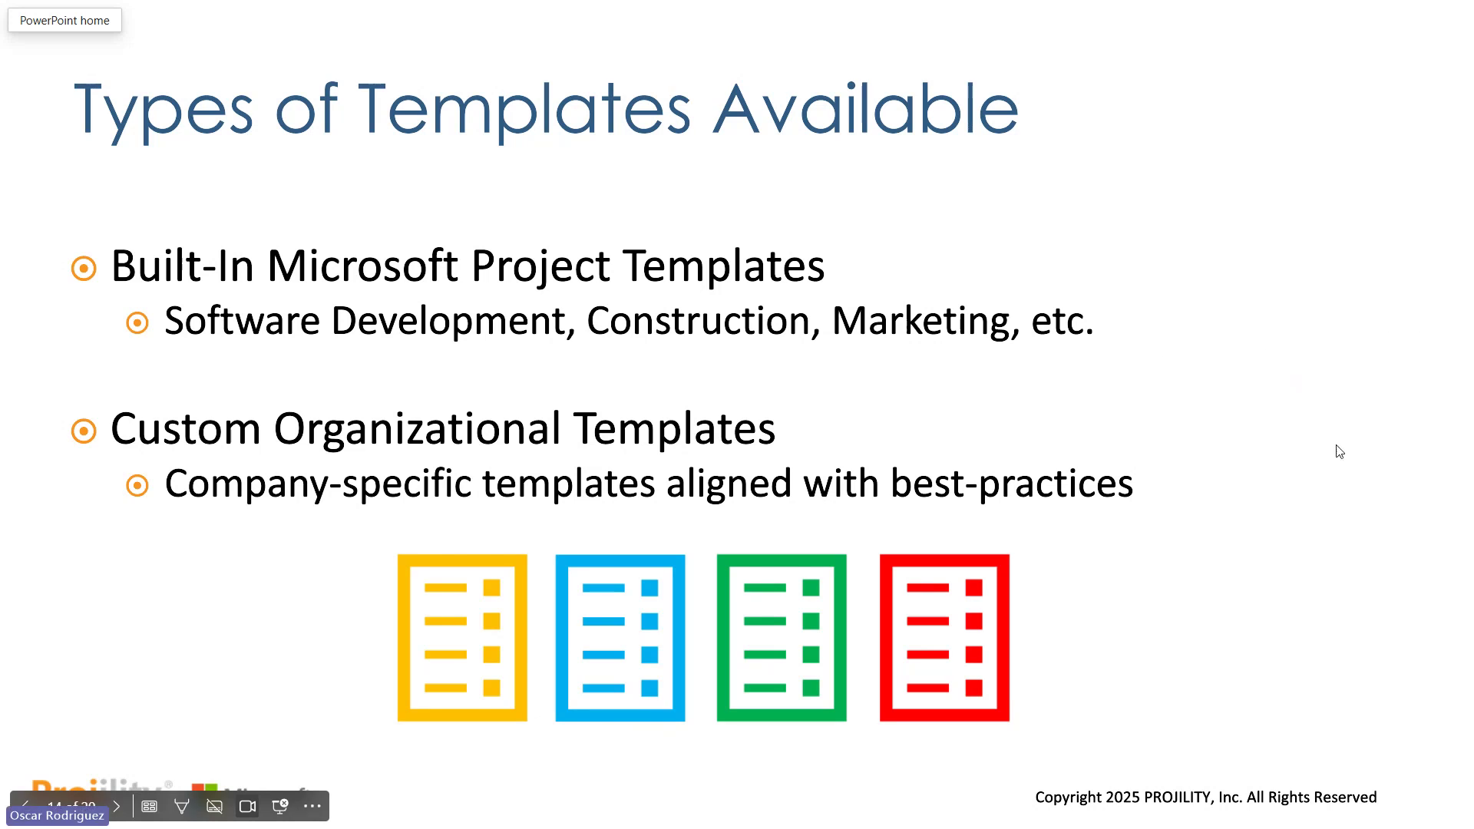
click(1260, 395)
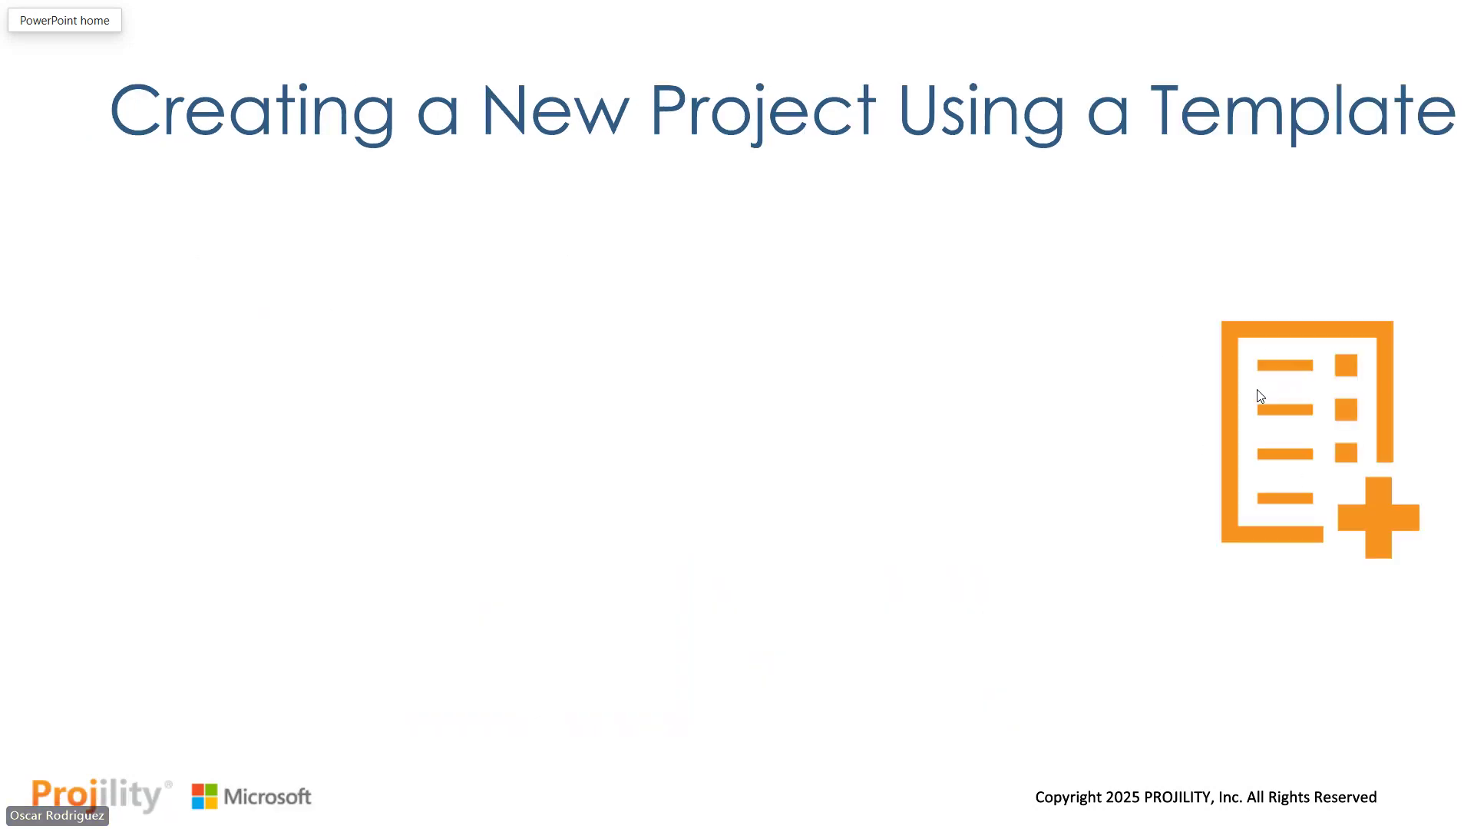
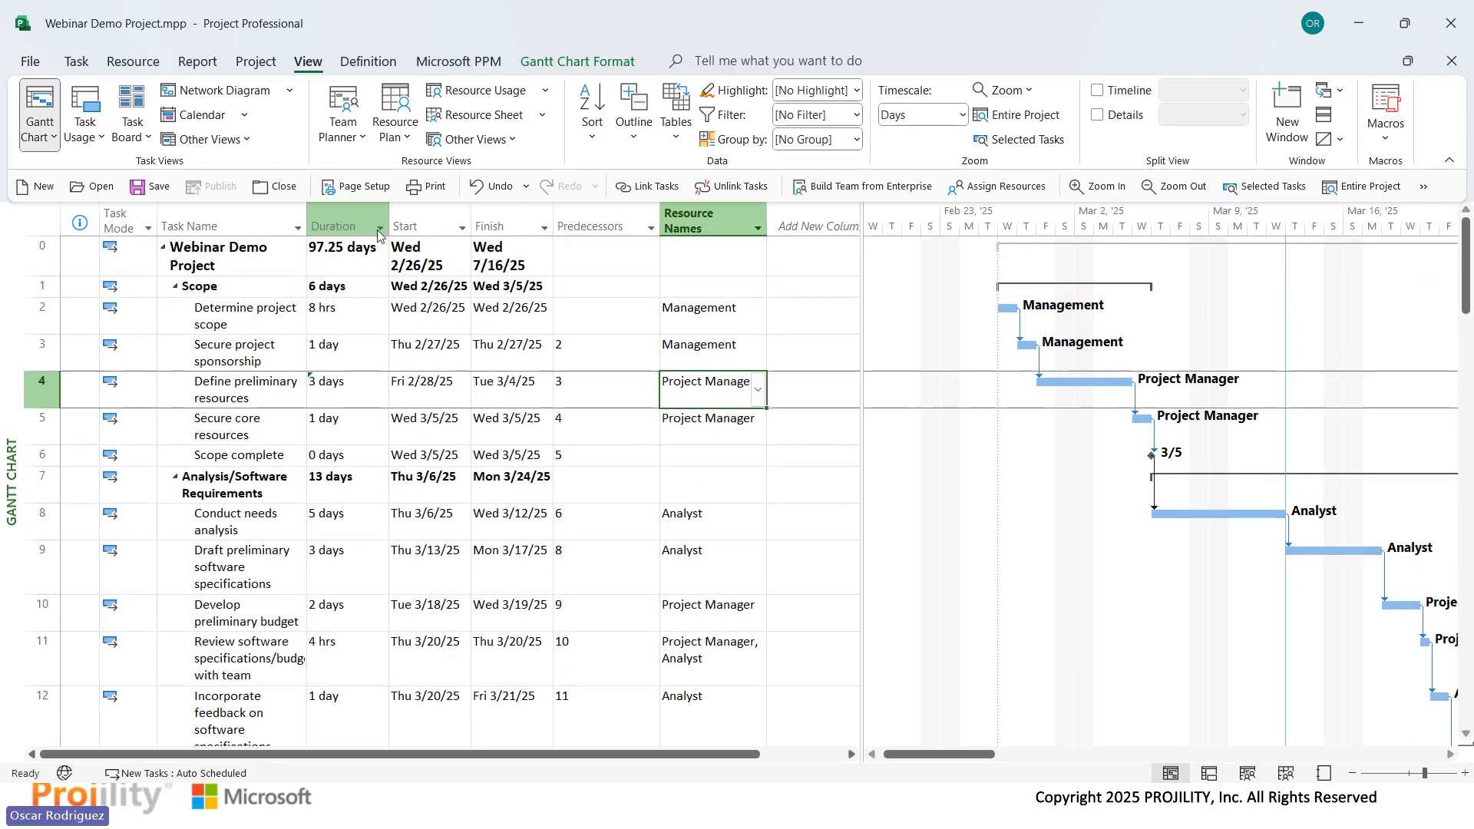
Set the project's start date to 3/13/25 in the Project Information settings.
click(253, 63)
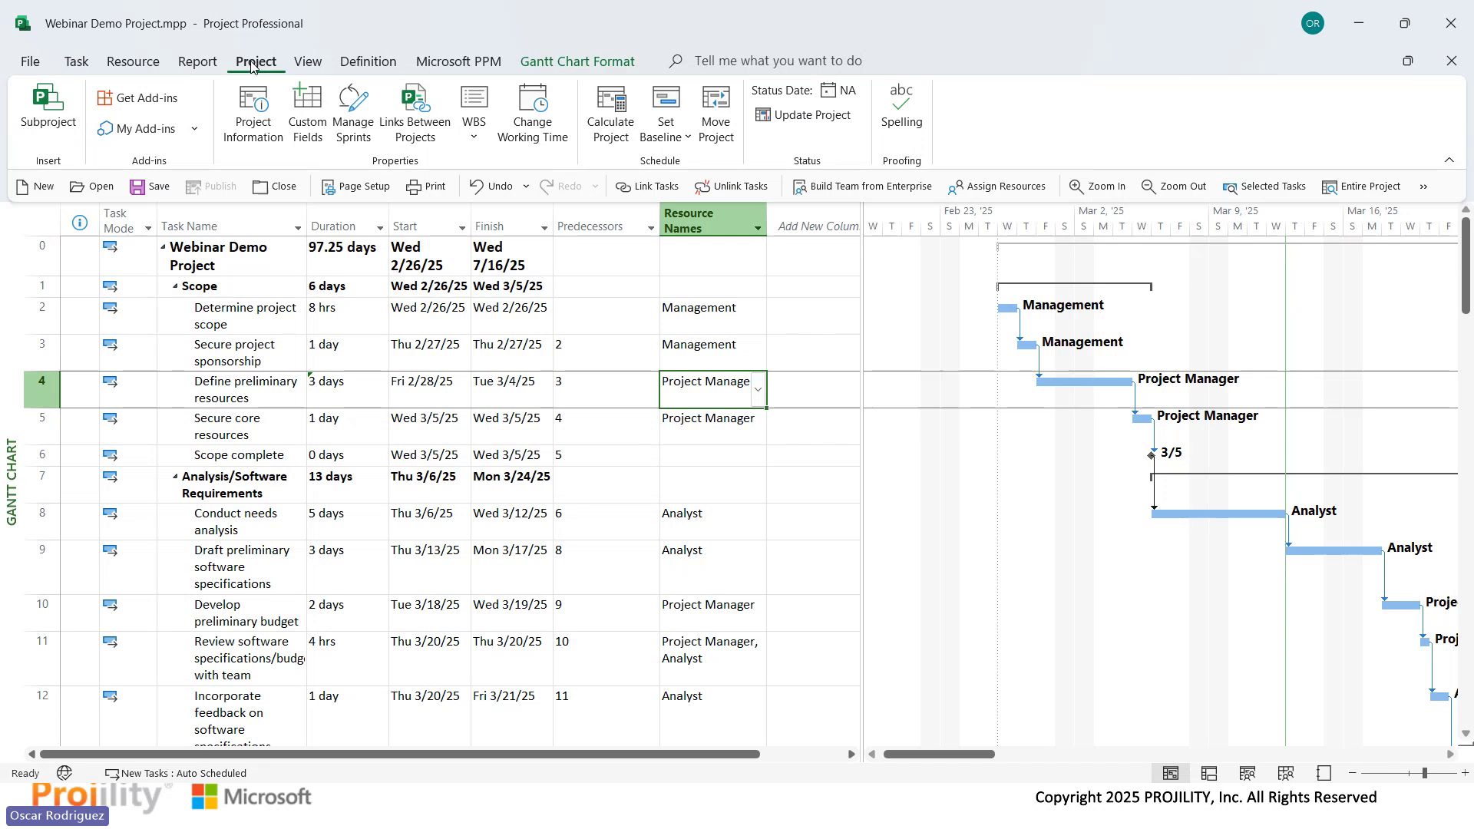
click(245, 130)
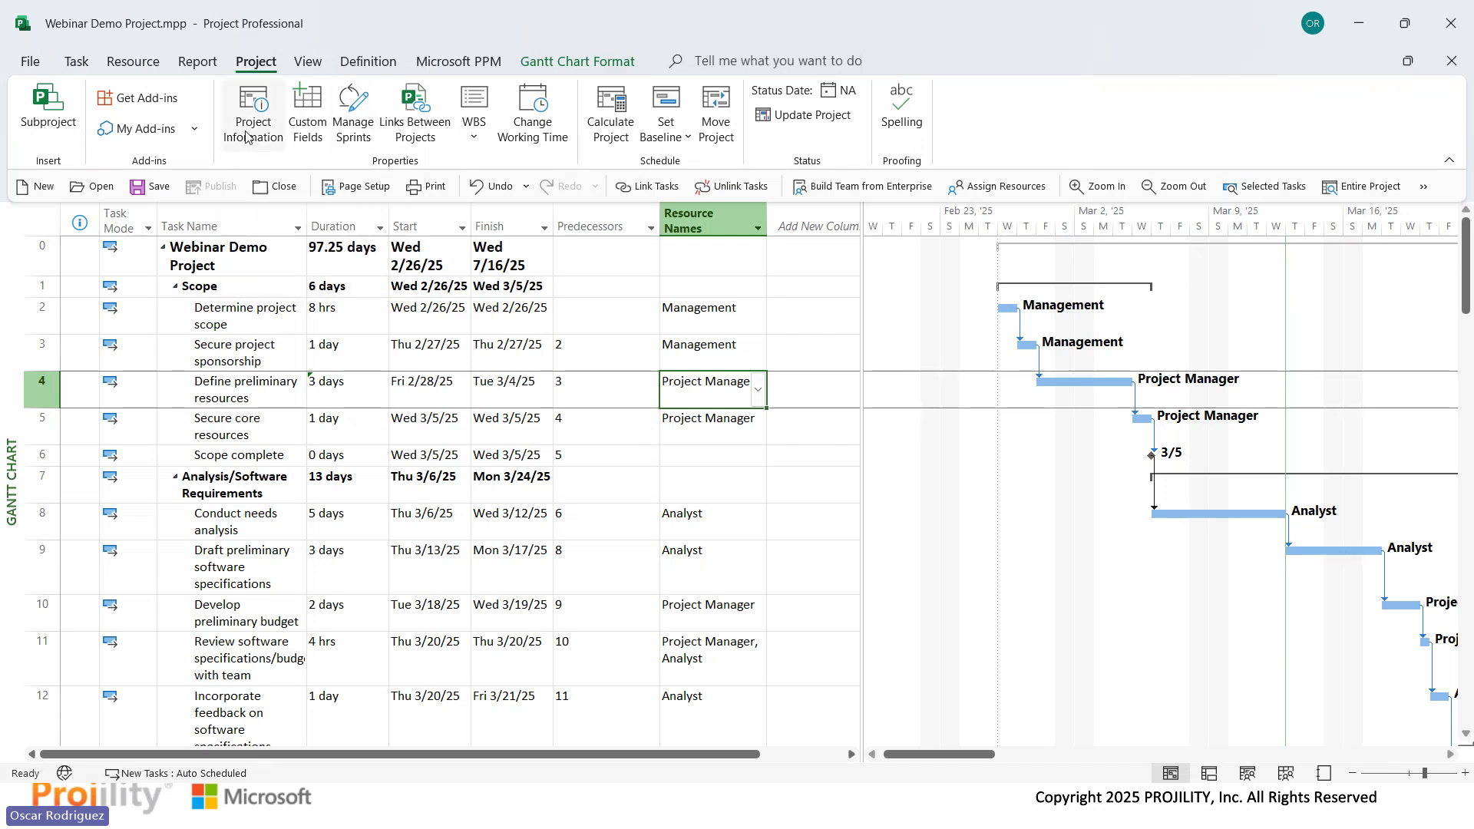
click(657, 234)
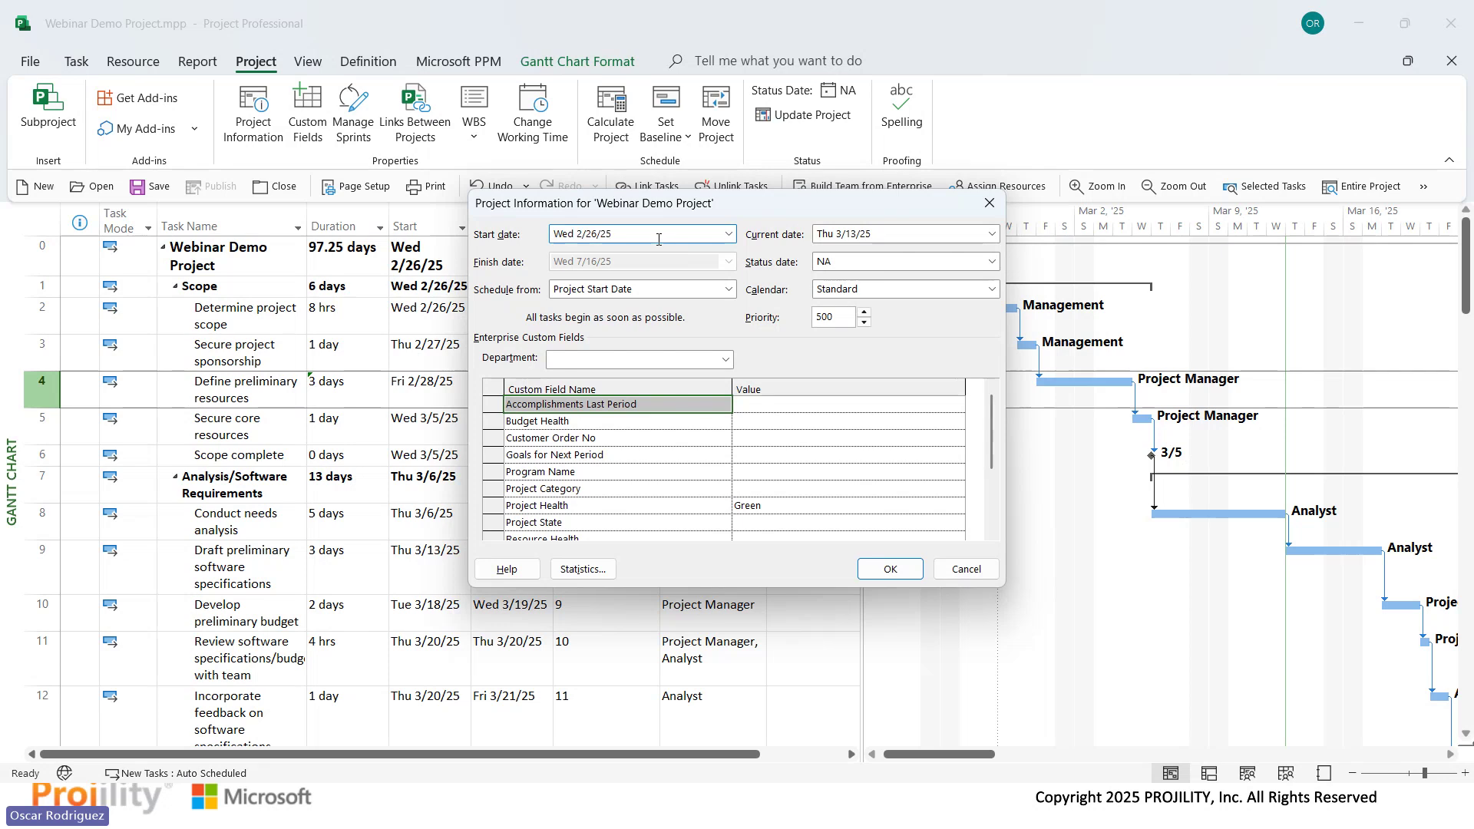
double_click(631, 232)
text(3/13/20)
key(Return)
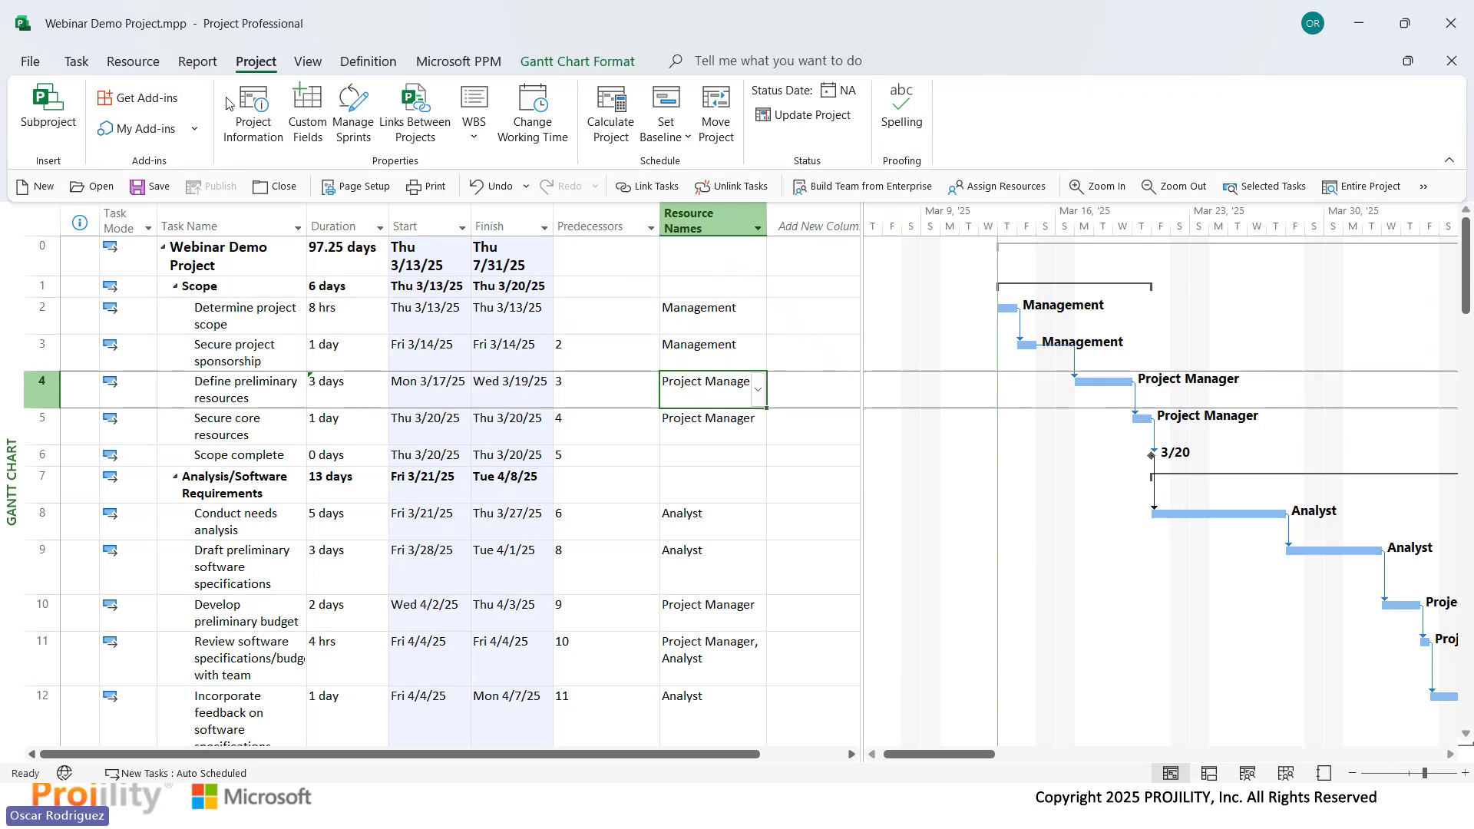
Examine the working times and holiday exceptions of the Standard project calendar.
click(538, 131)
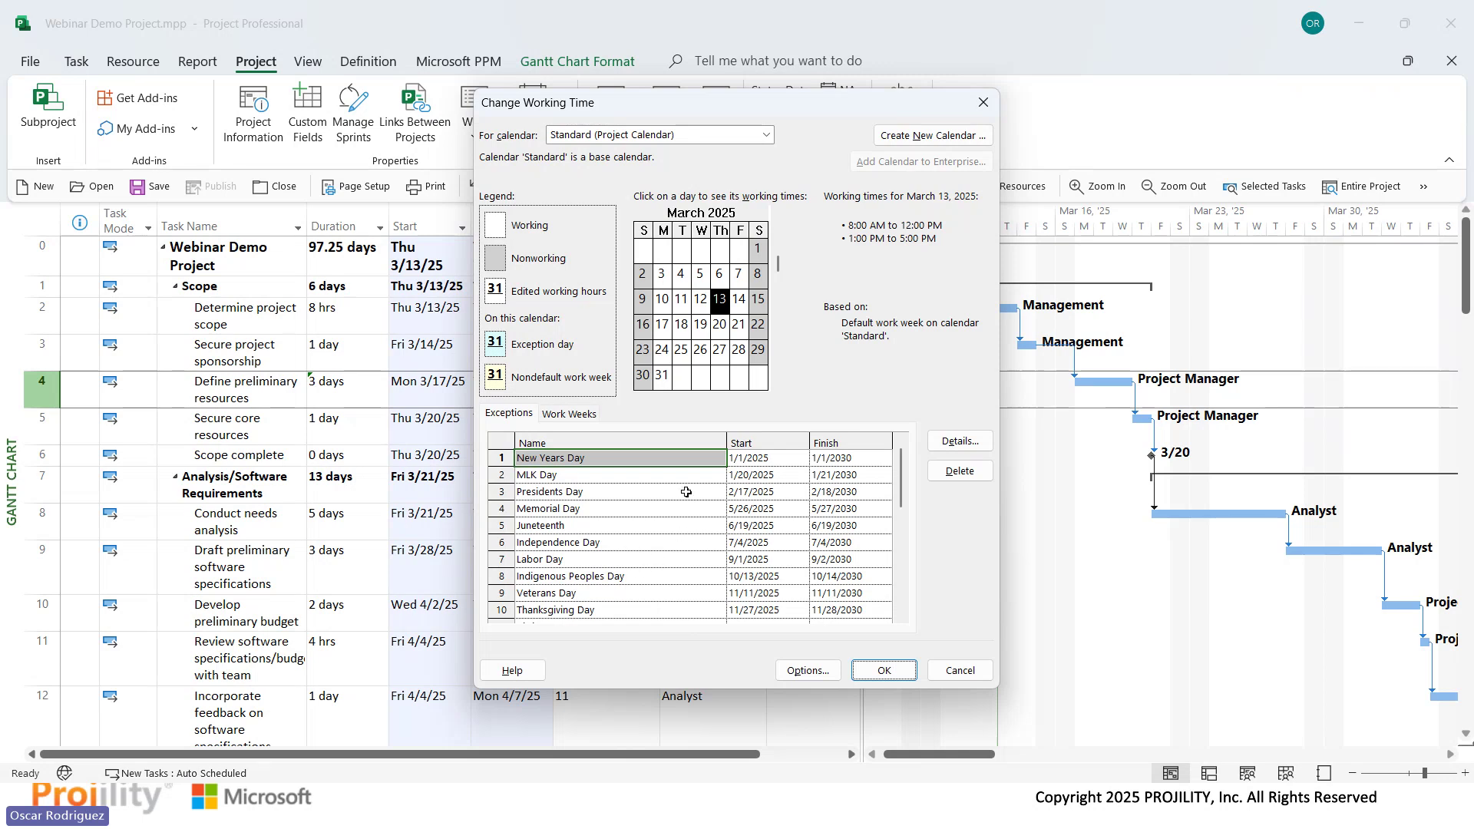
click(885, 671)
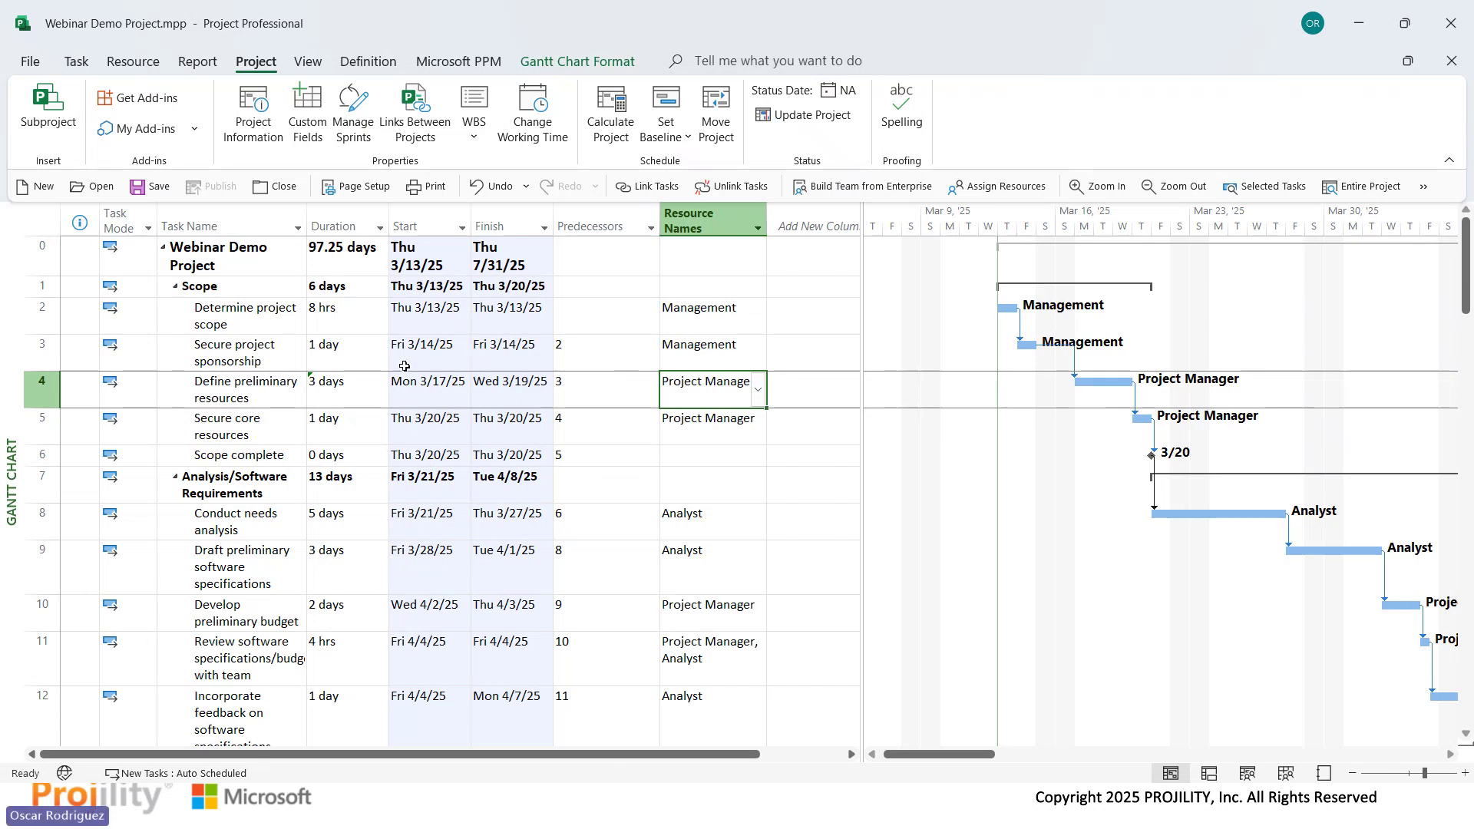
Inactivate tasks 11 and 12, the software specifications and budget review and "Incorporate feedback on software specifications".
scroll(384, 368, down, 1)
scroll(368, 372, up, 1)
scroll(230, 580, down, 3)
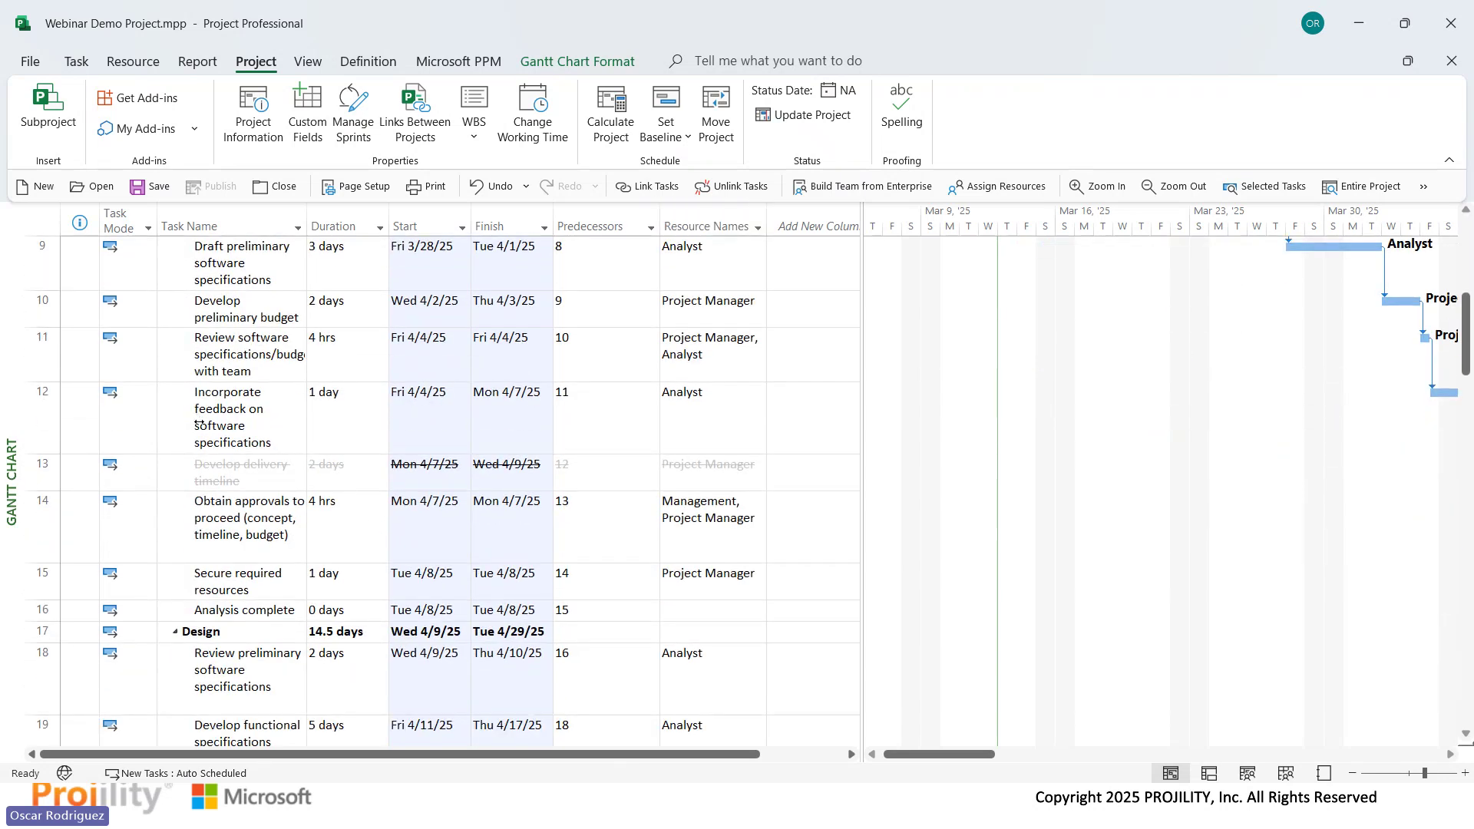
click(223, 398)
shift+click(224, 367)
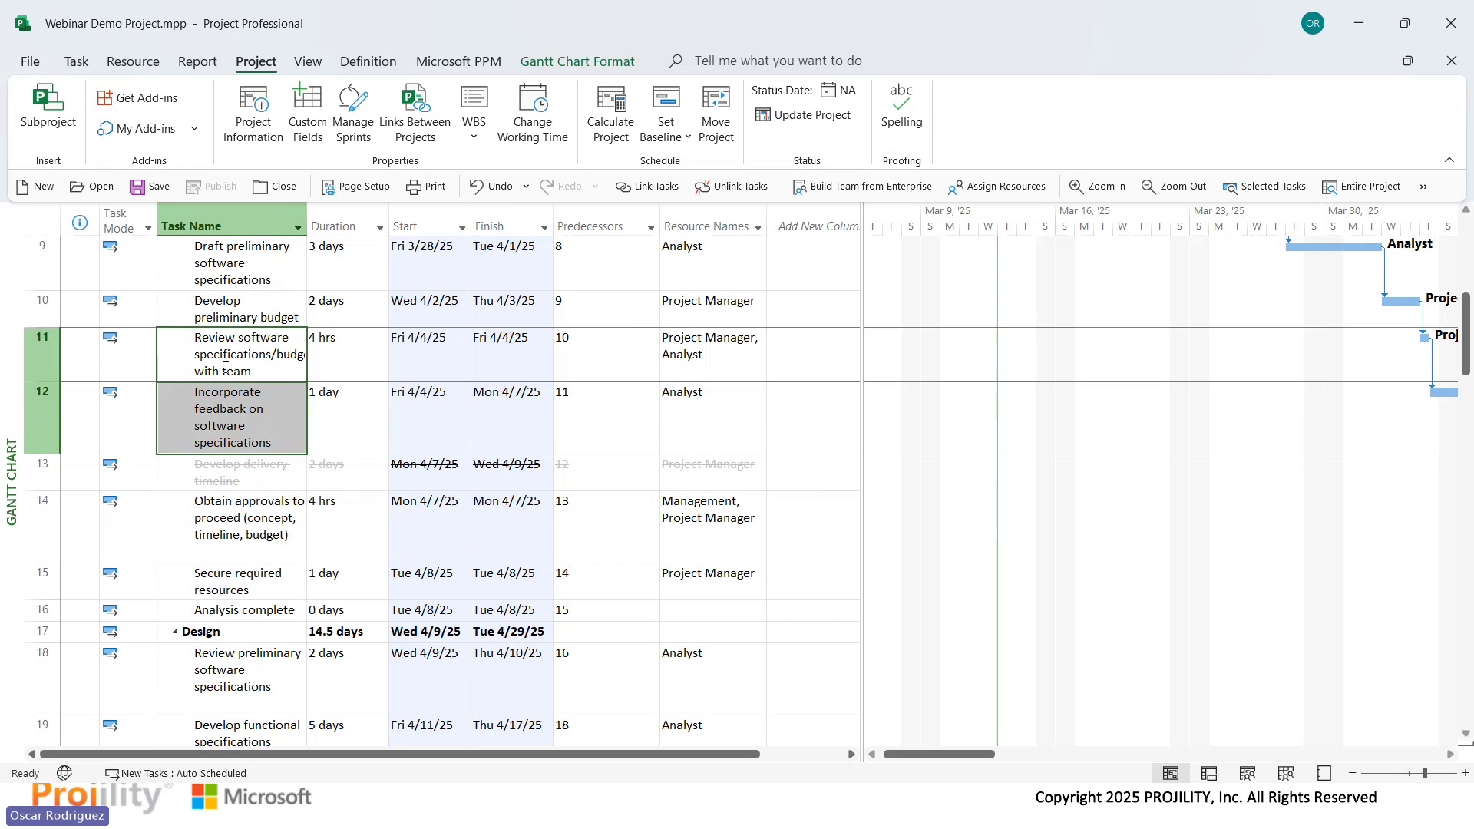
click(42, 353)
shift+click(46, 422)
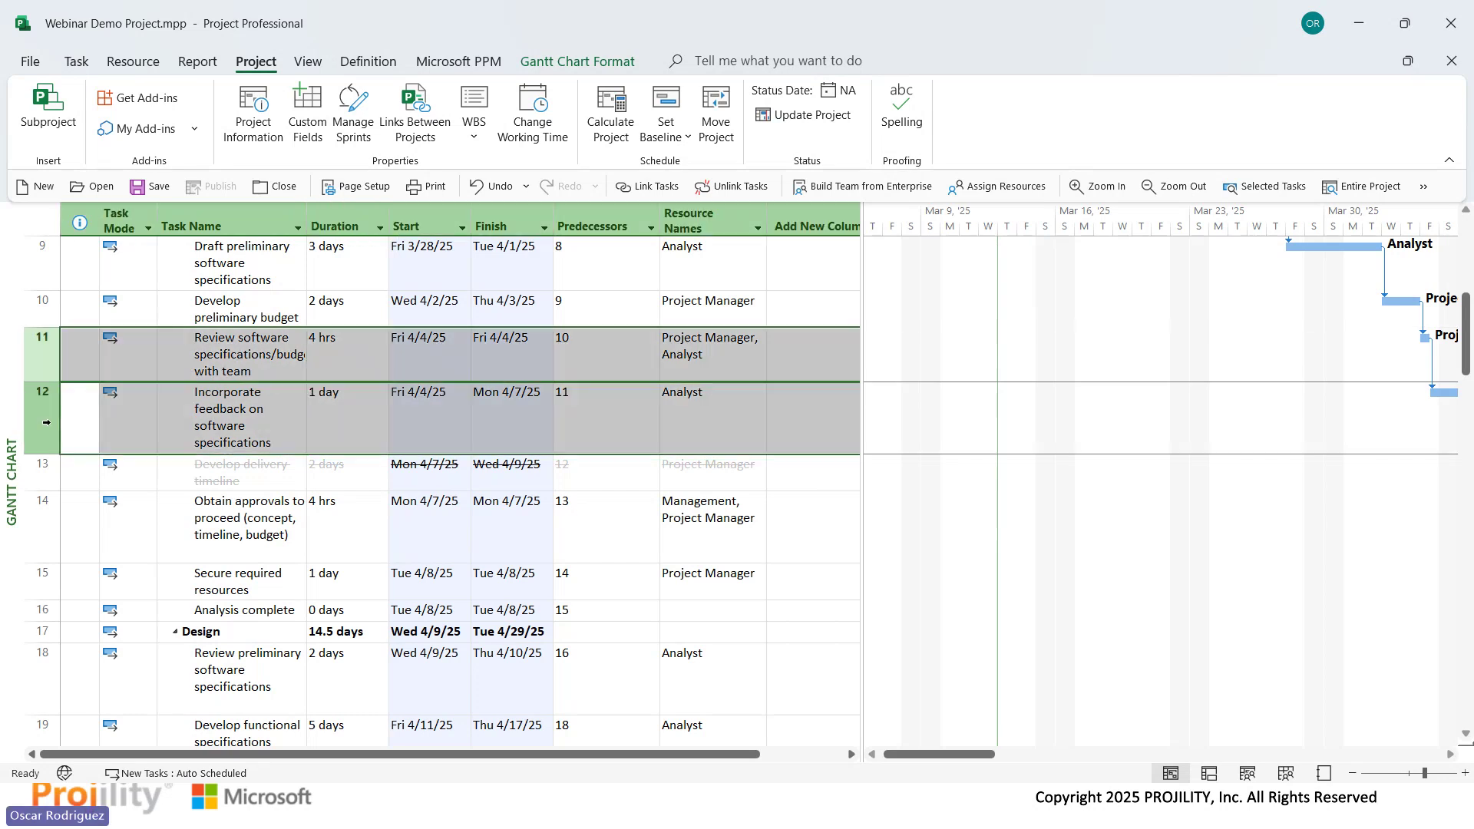
click(77, 61)
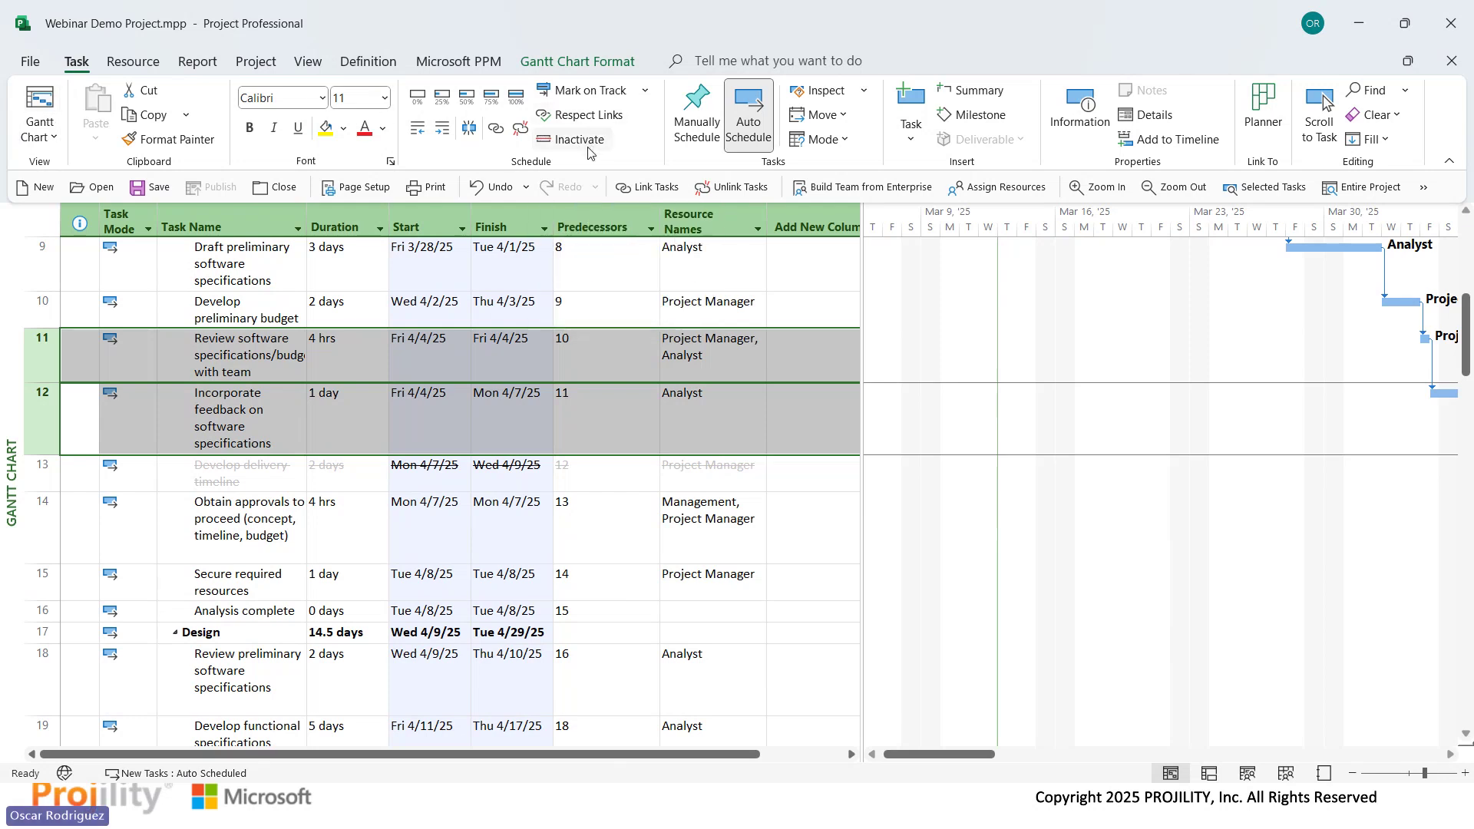
click(583, 142)
click(512, 630)
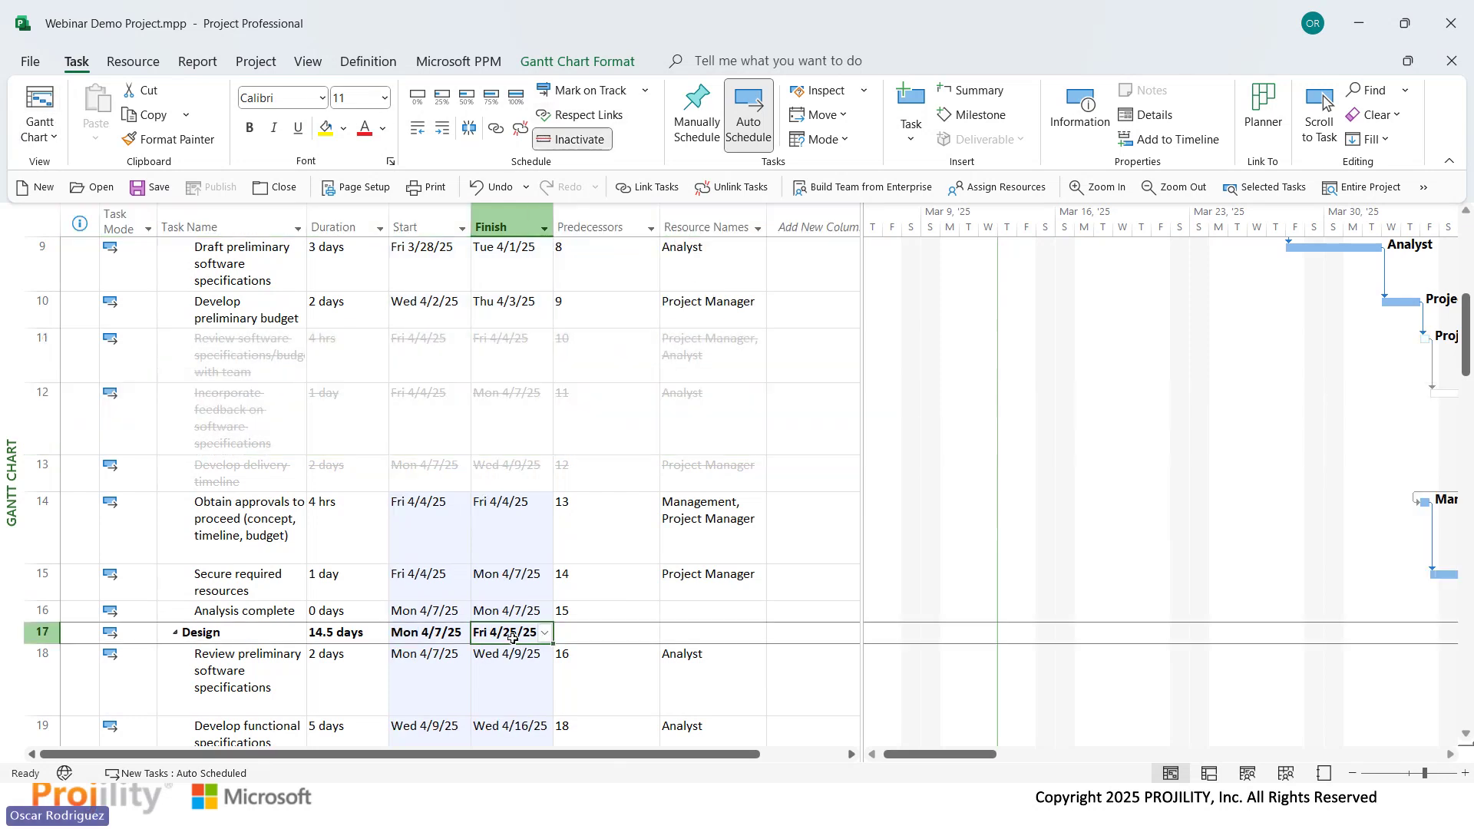
Set the duration of the "Secure core resources" task to 3 days.
scroll(519, 603, up, 1)
scroll(519, 602, up, 2)
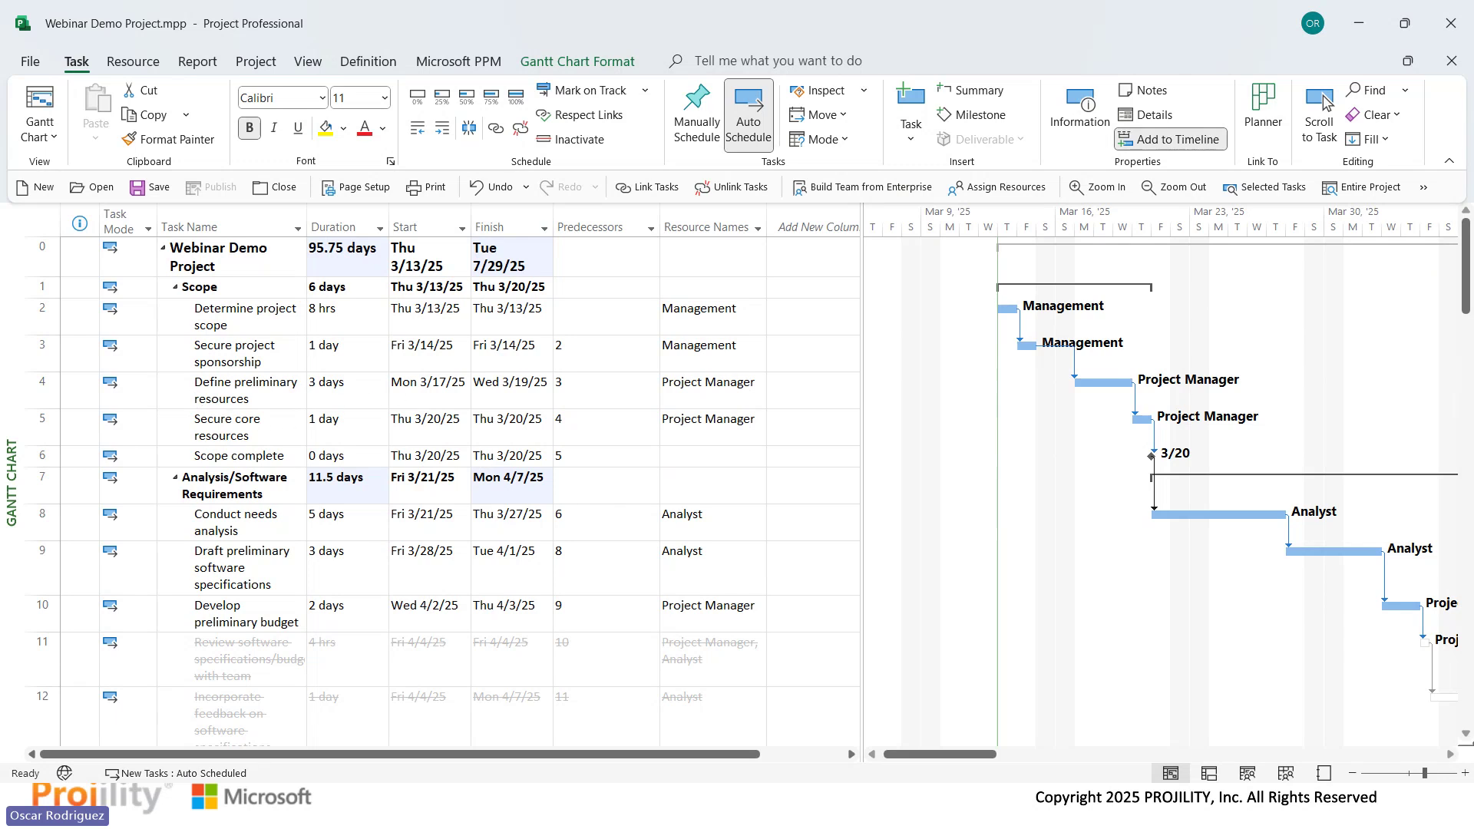
click(175, 390)
click(183, 422)
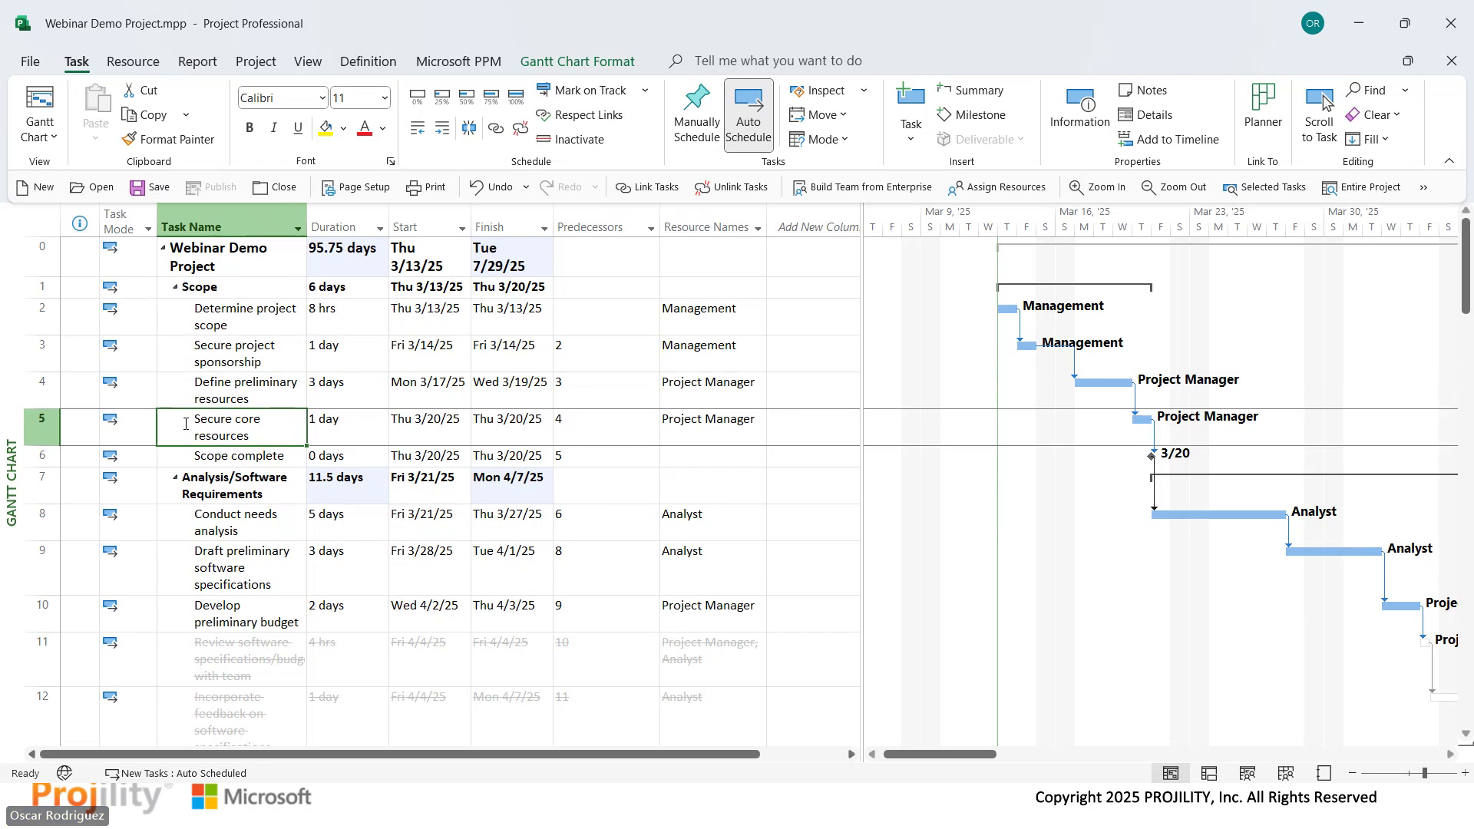
click(365, 432)
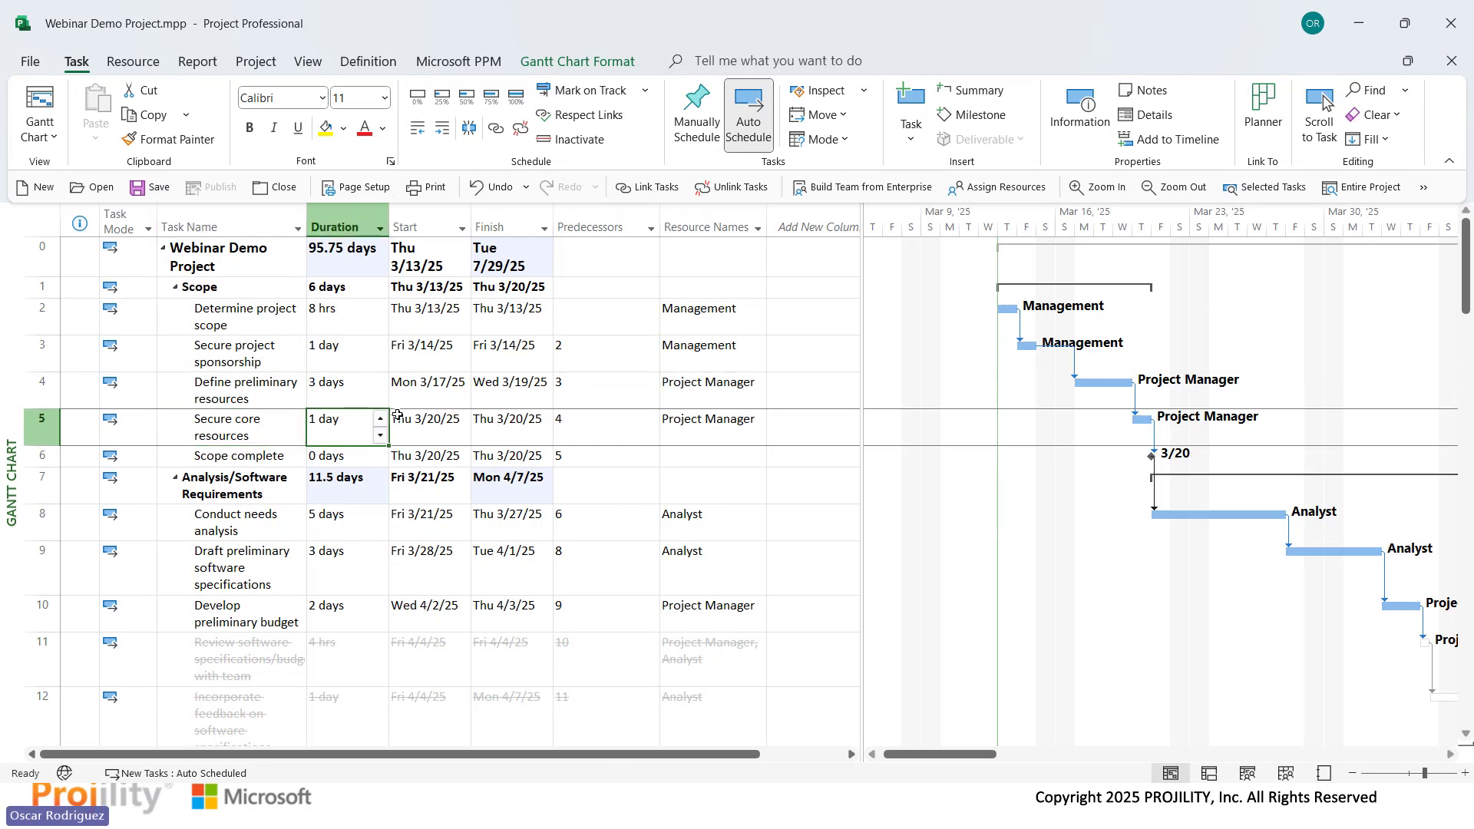
click(380, 420)
click(379, 420)
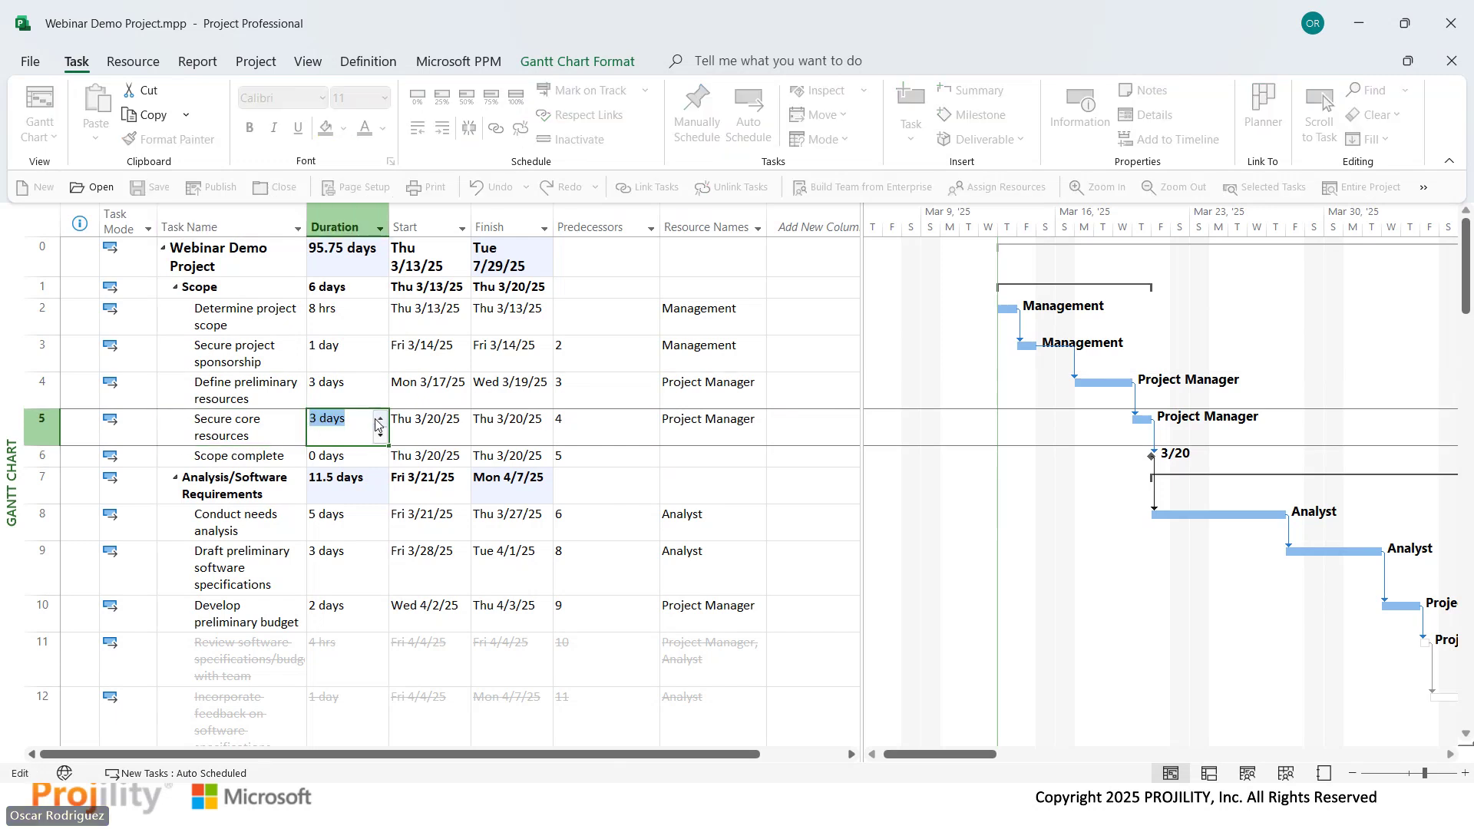
Review the tasks, durations, dates and generic resource assignments across the Design, Development and Testing phases.
click(370, 353)
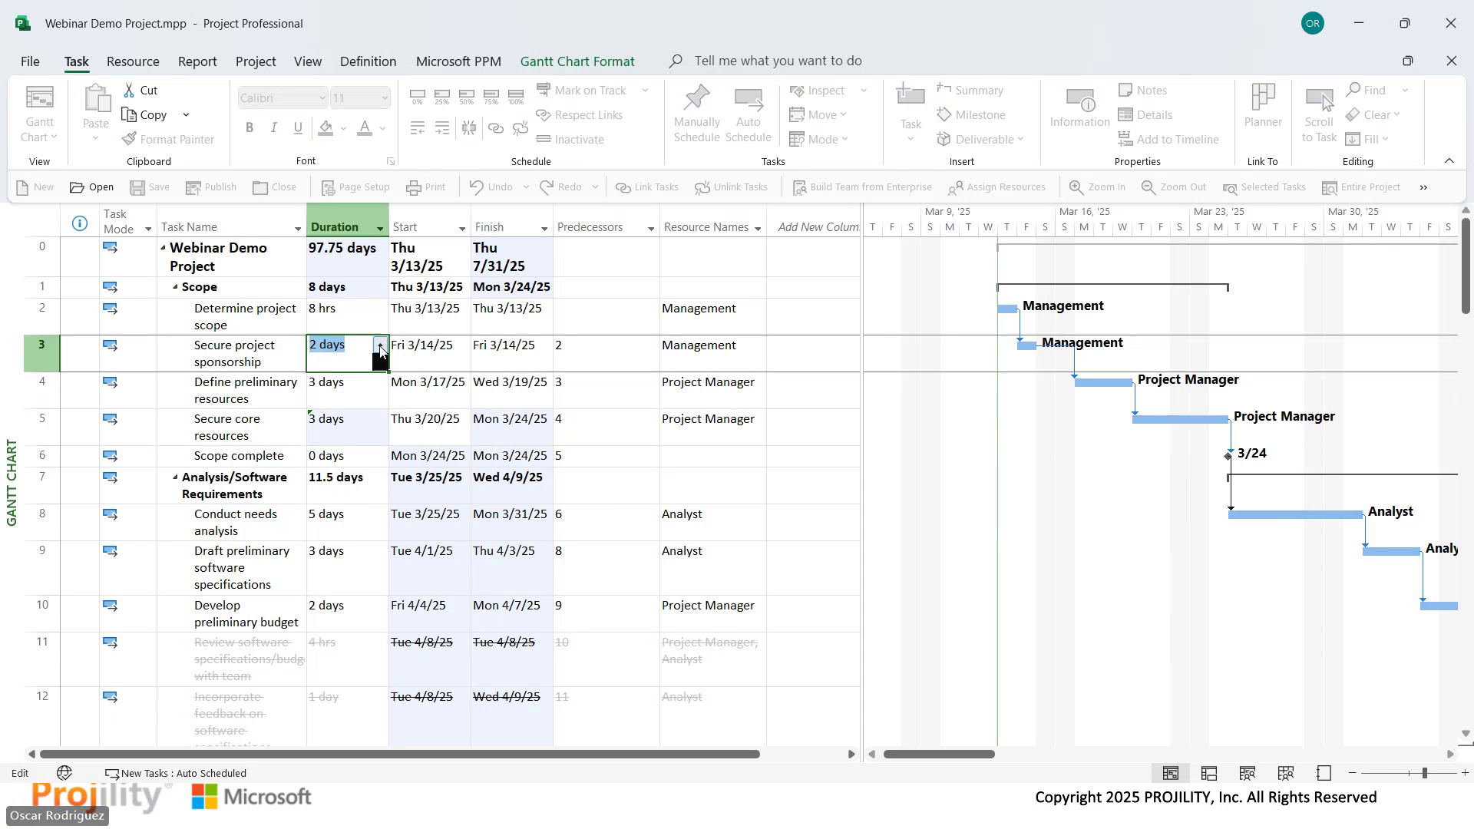
scroll(296, 514, down, 5)
scroll(296, 514, down, 3)
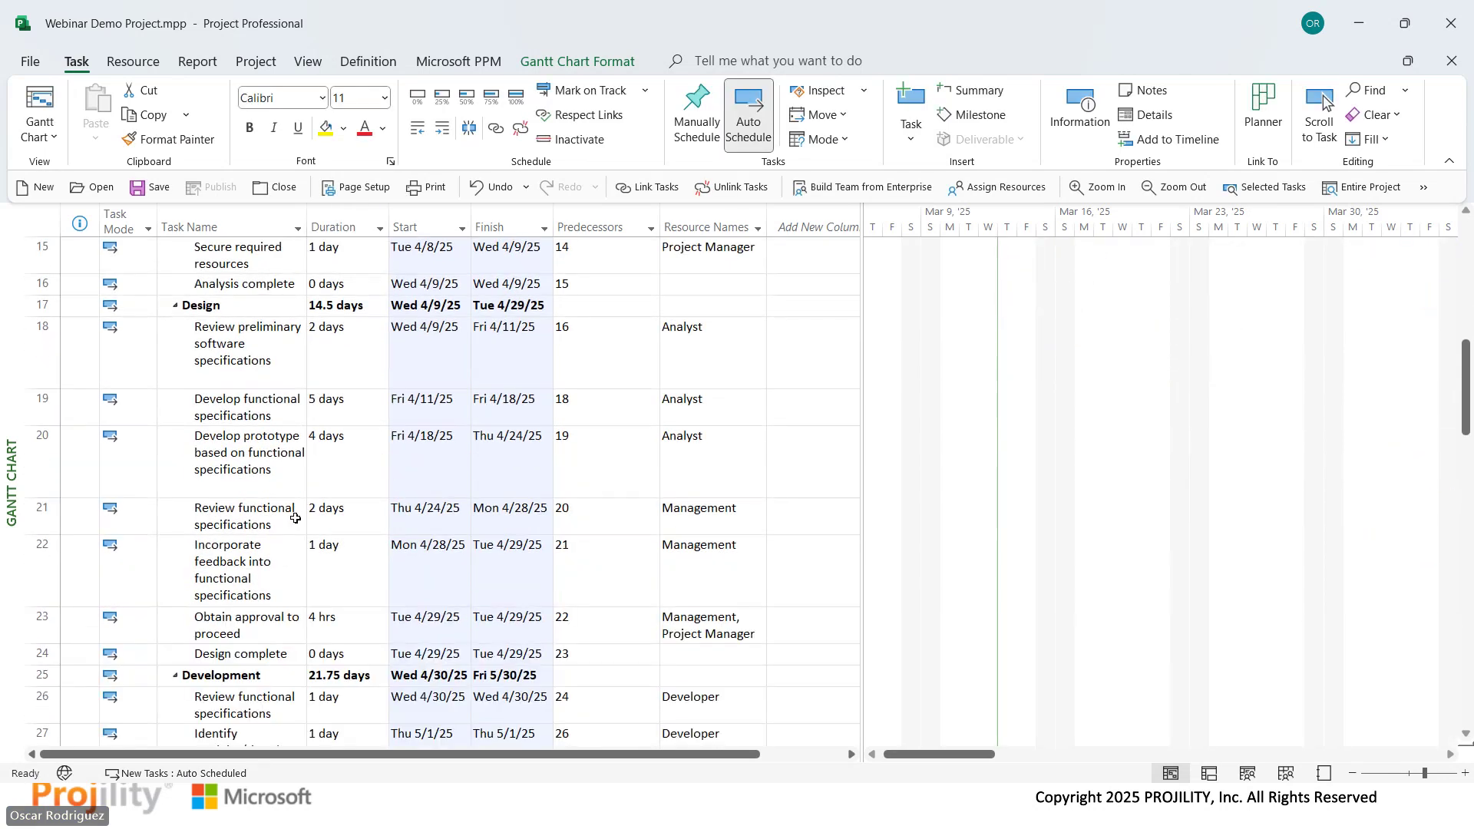
click(302, 402)
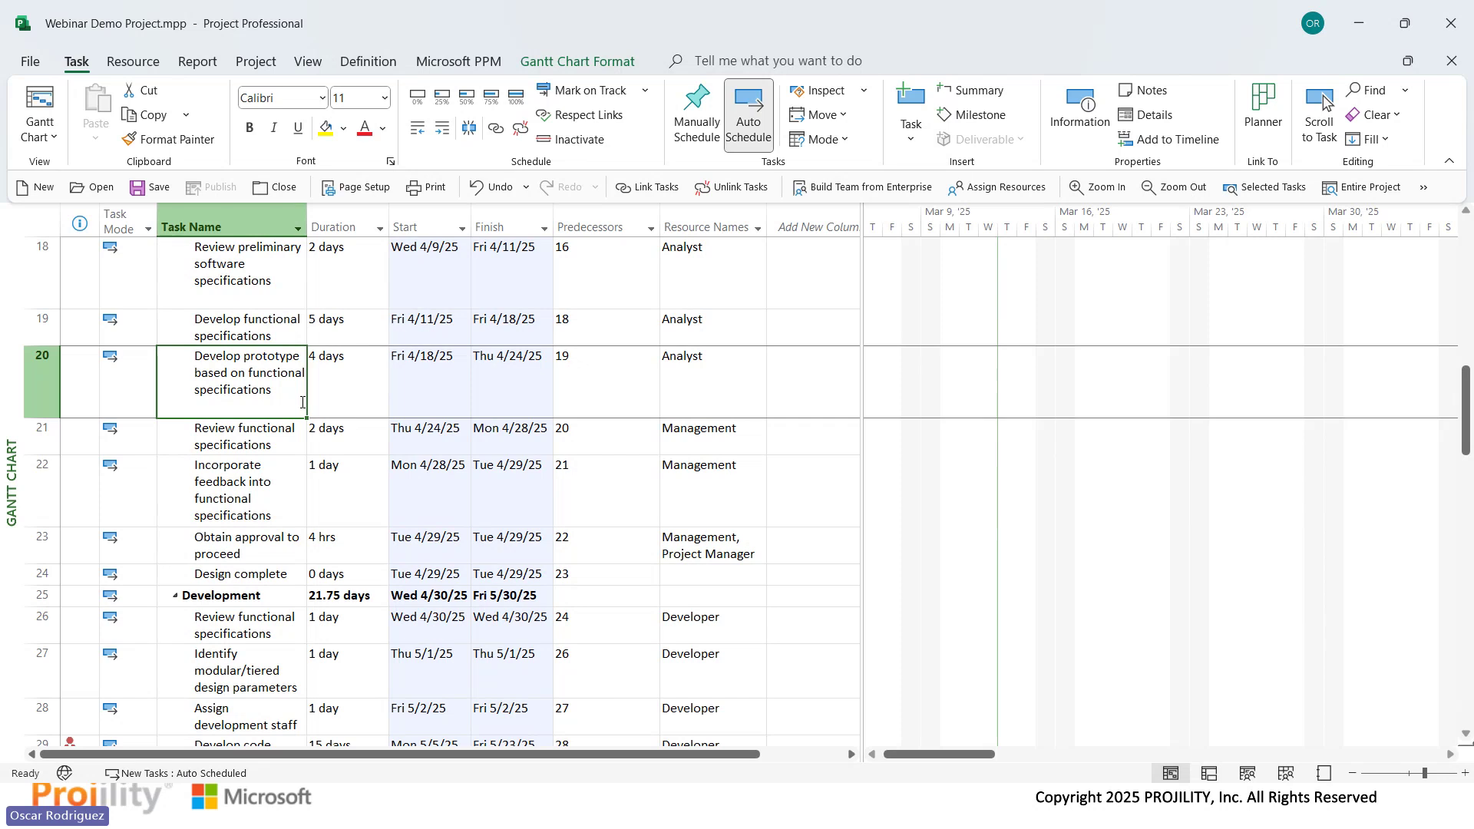
scroll(302, 403, up, 2)
scroll(302, 402, down, 5)
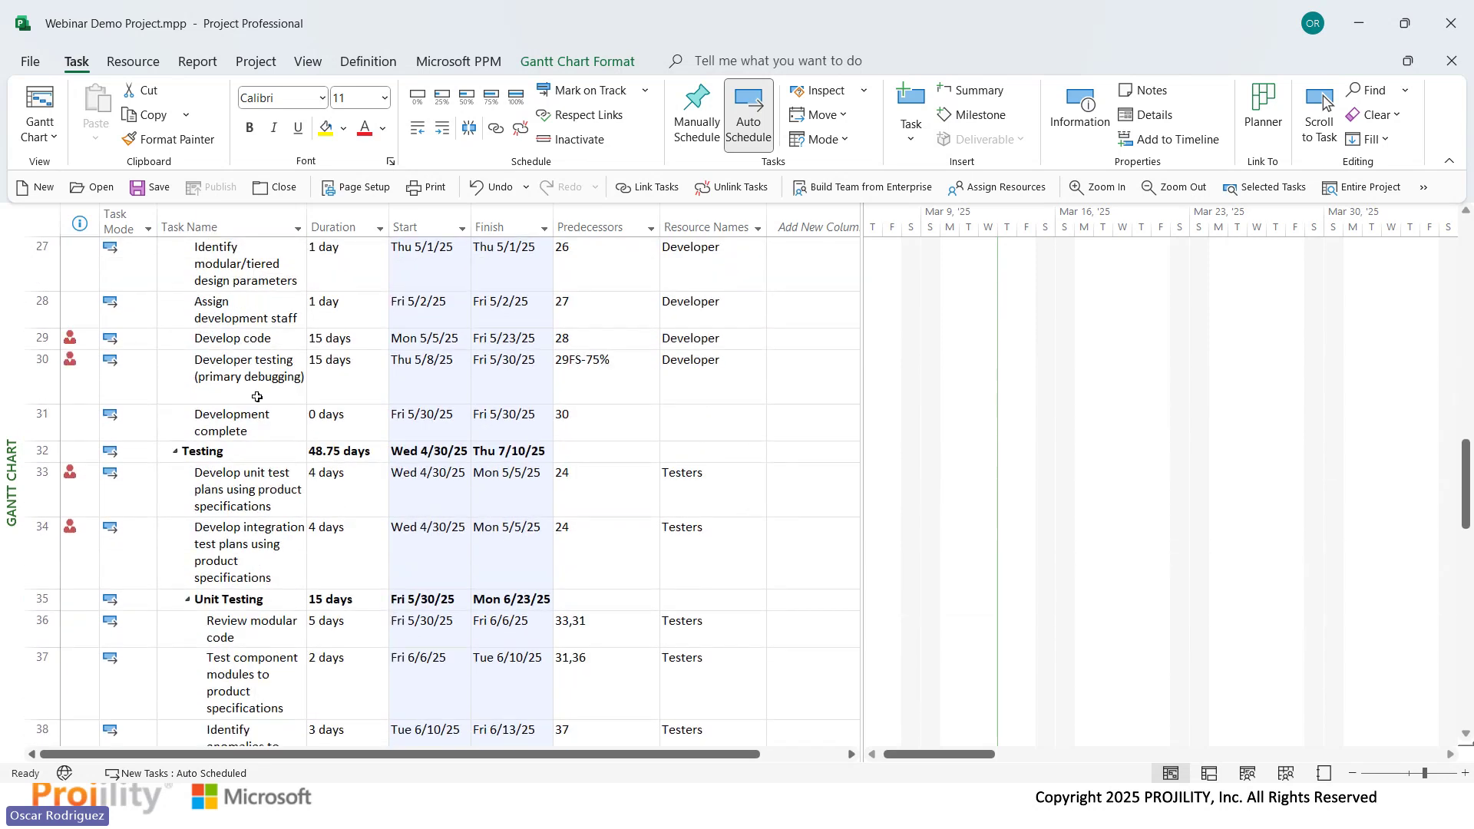
scroll(245, 614, up, 5)
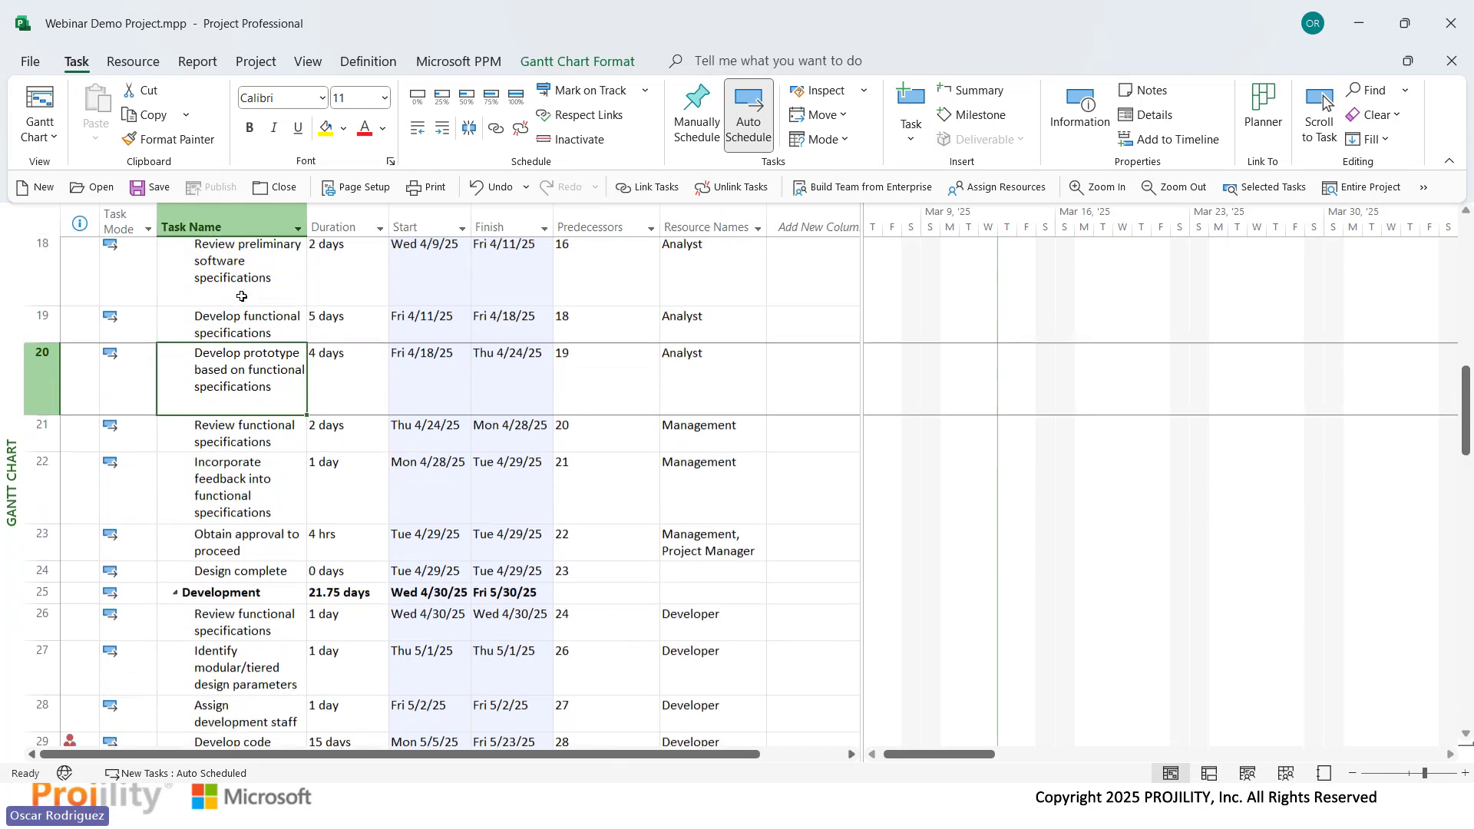
scroll(265, 734, down, 2)
scroll(257, 671, down, 2)
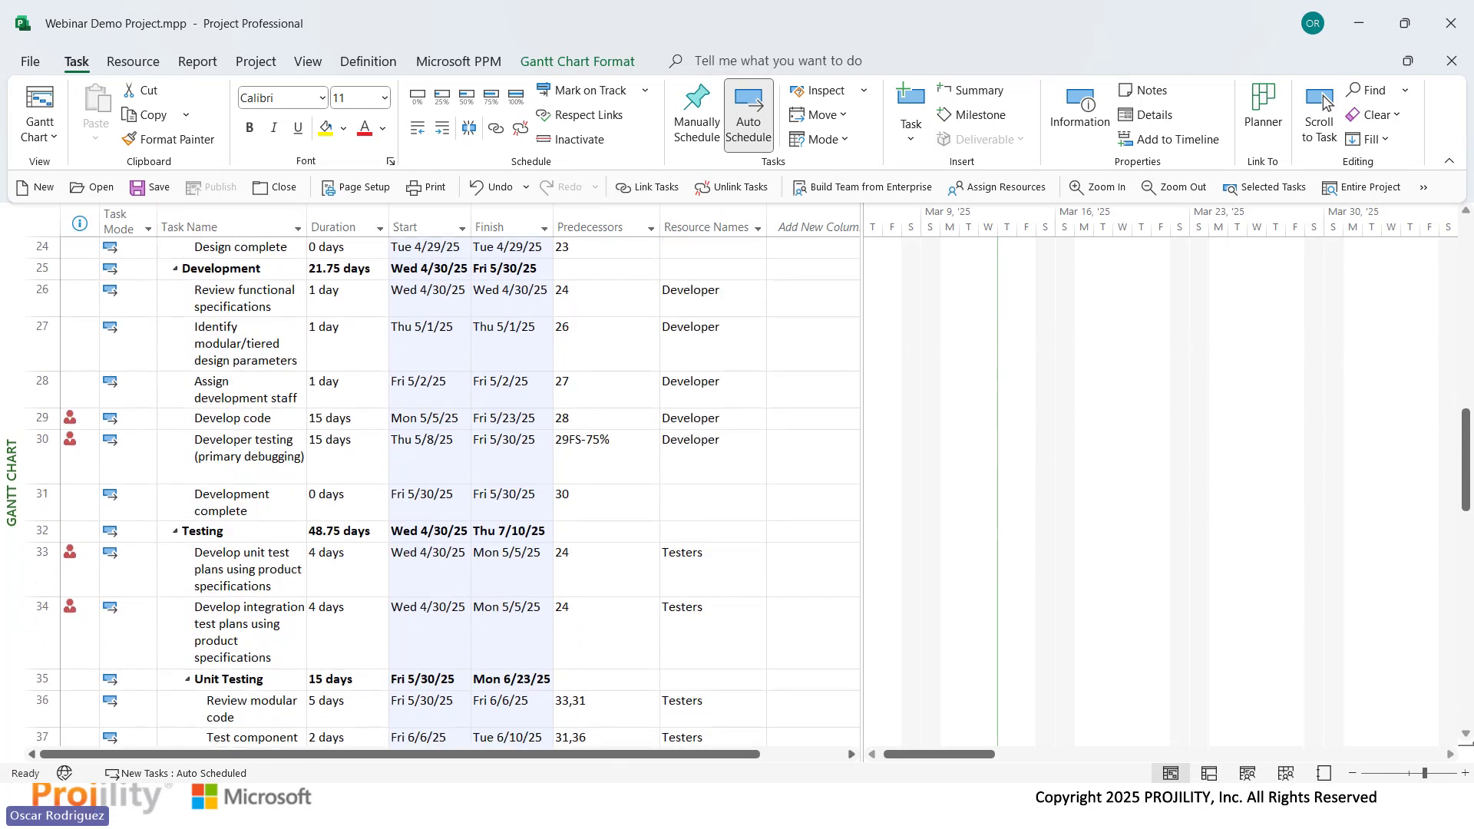
scroll(427, 471, down, 3)
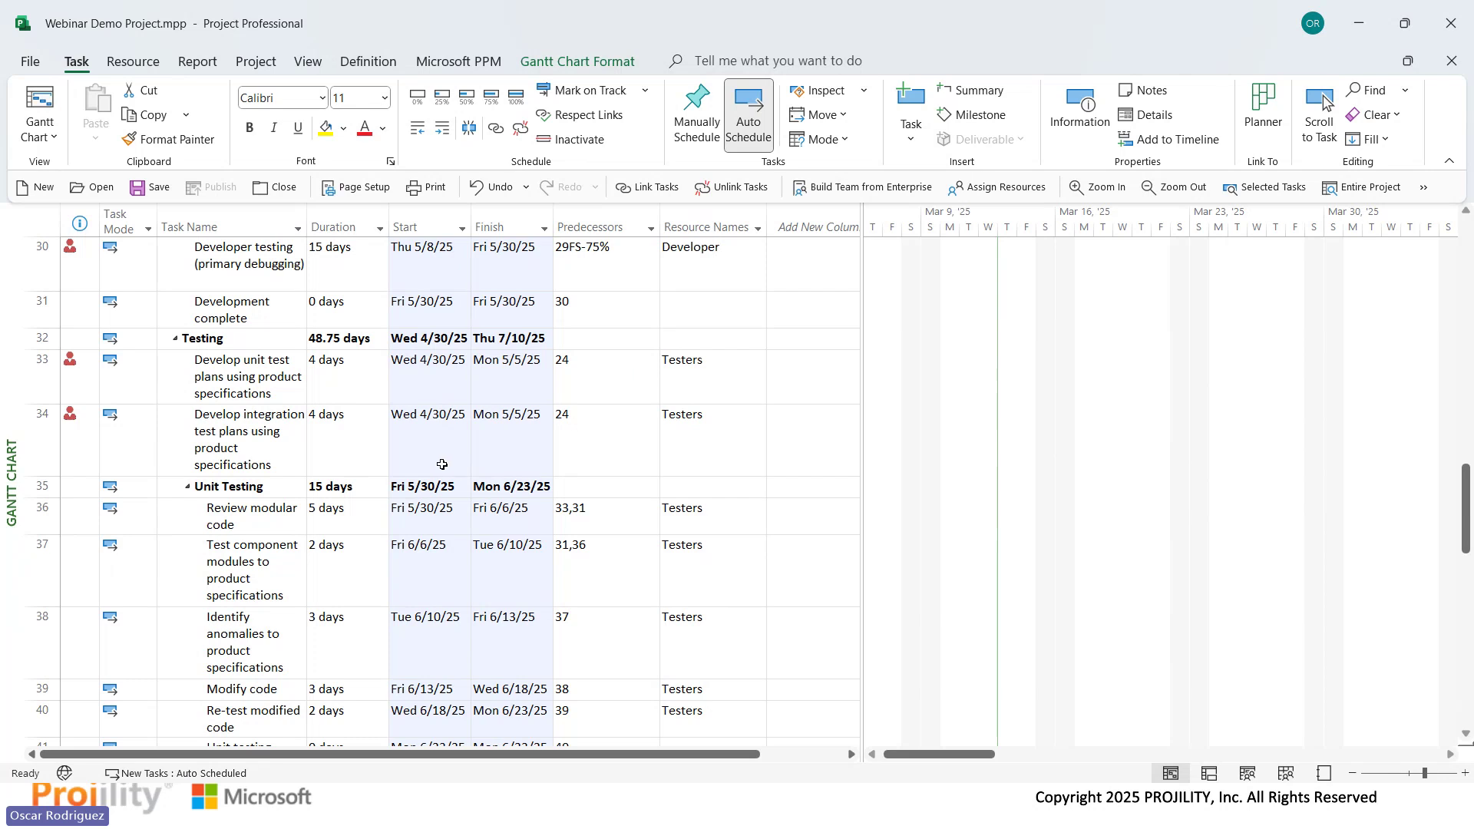
scroll(370, 406, up, 5)
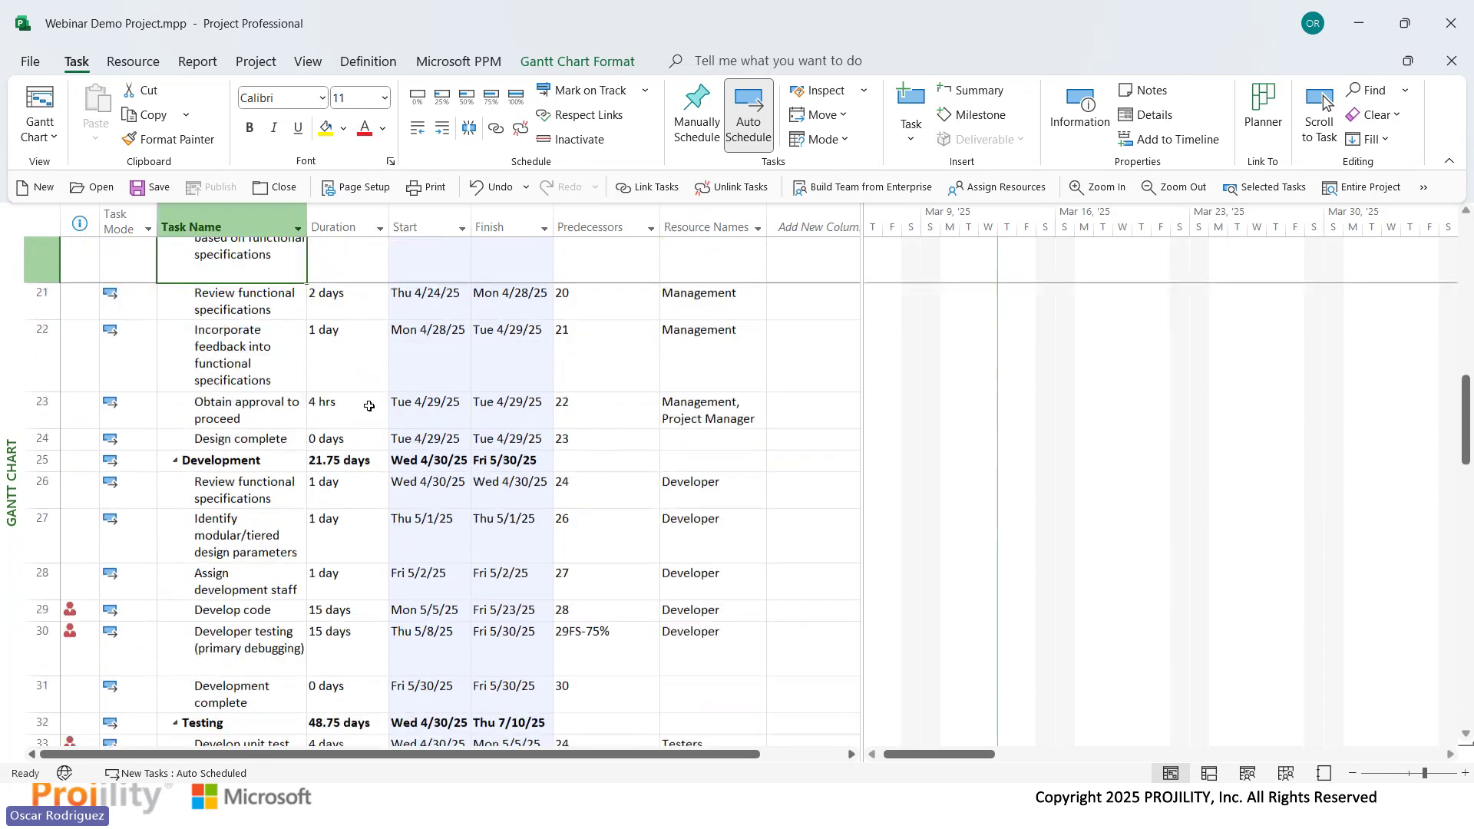
scroll(369, 406, up, 10)
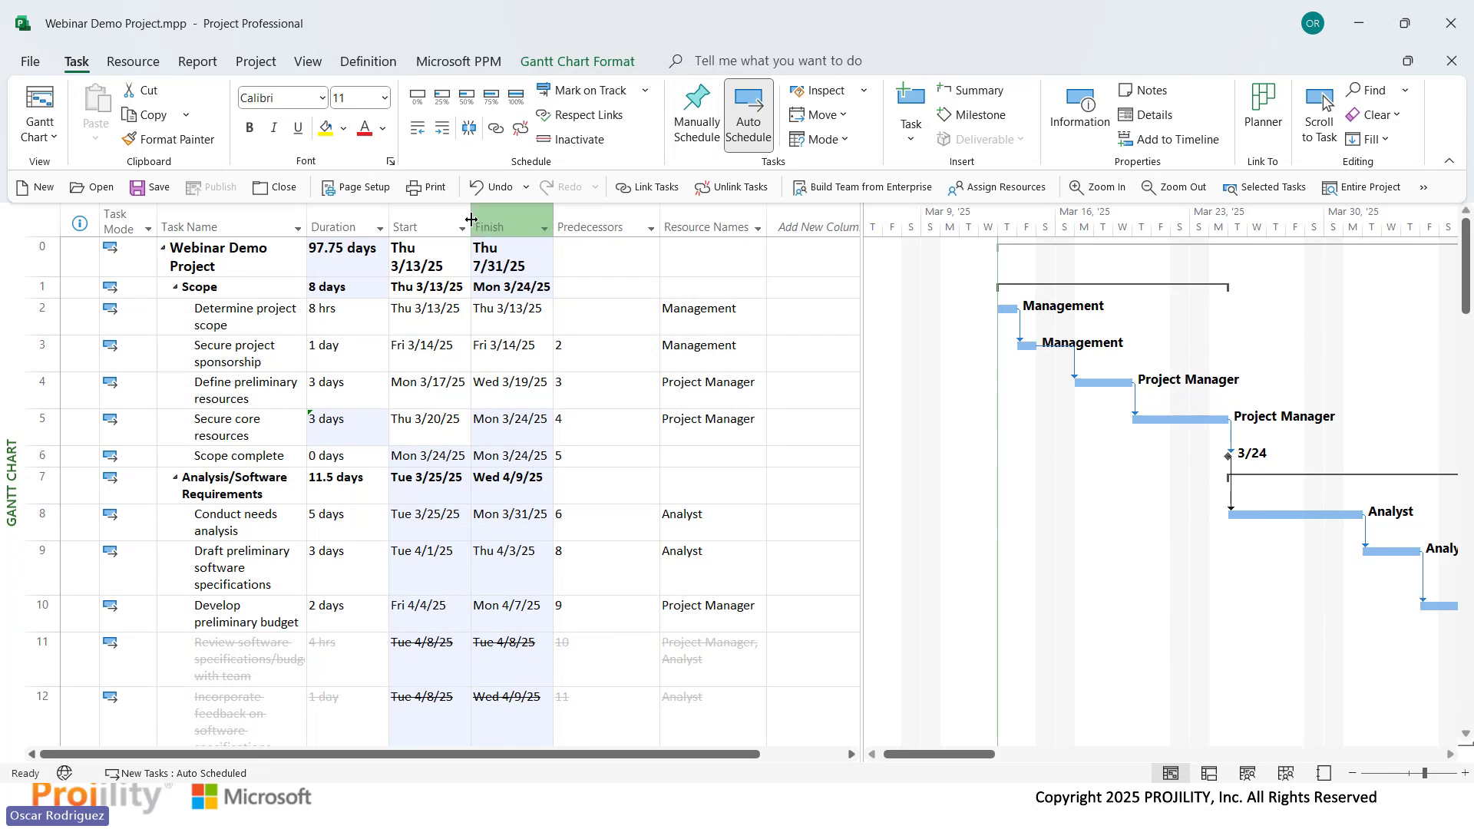
Add the enterprise people listed just above Procurement Lead and just above Systems Architect to the project team.
click(120, 63)
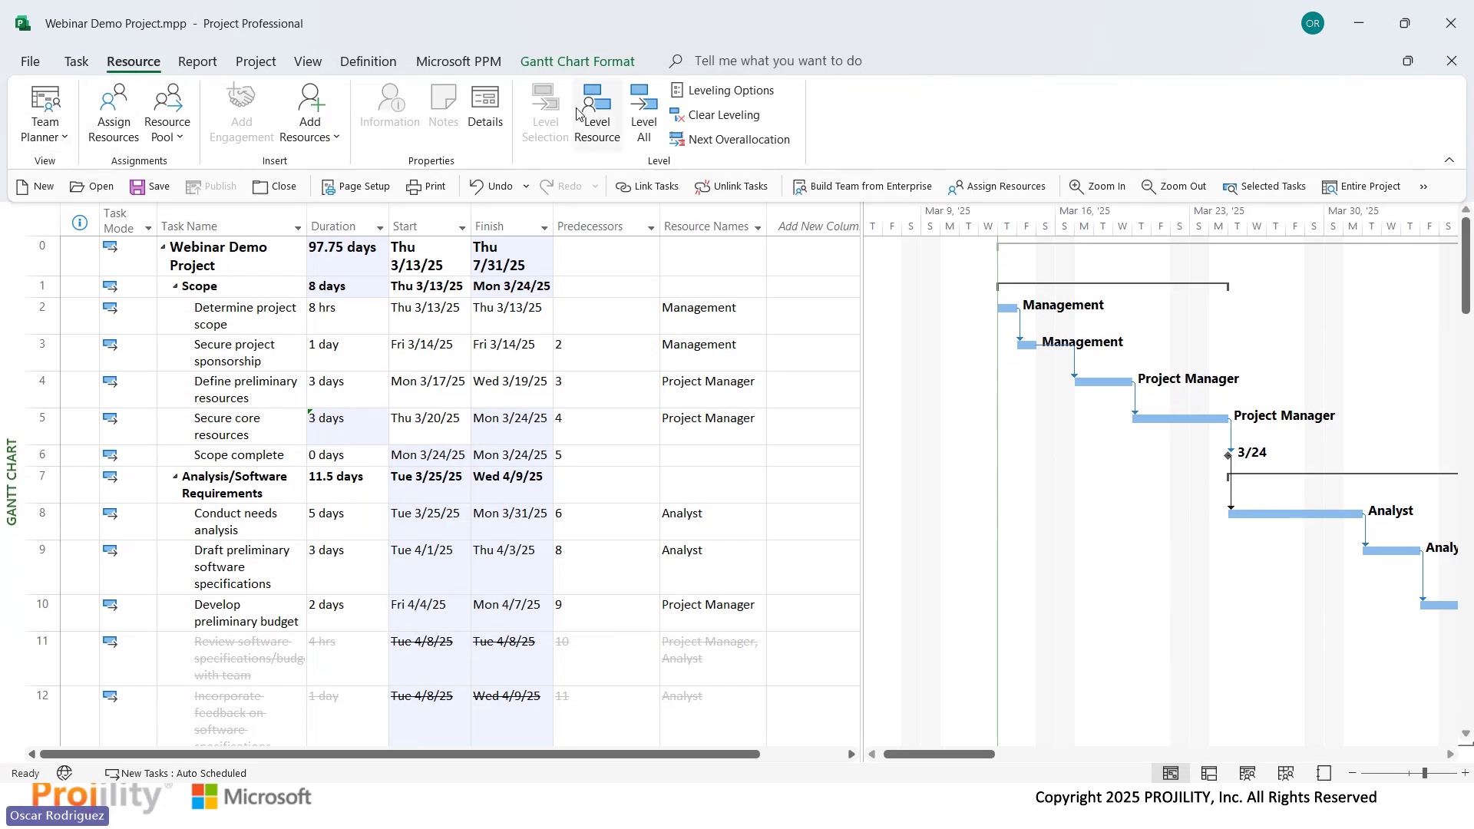
click(300, 135)
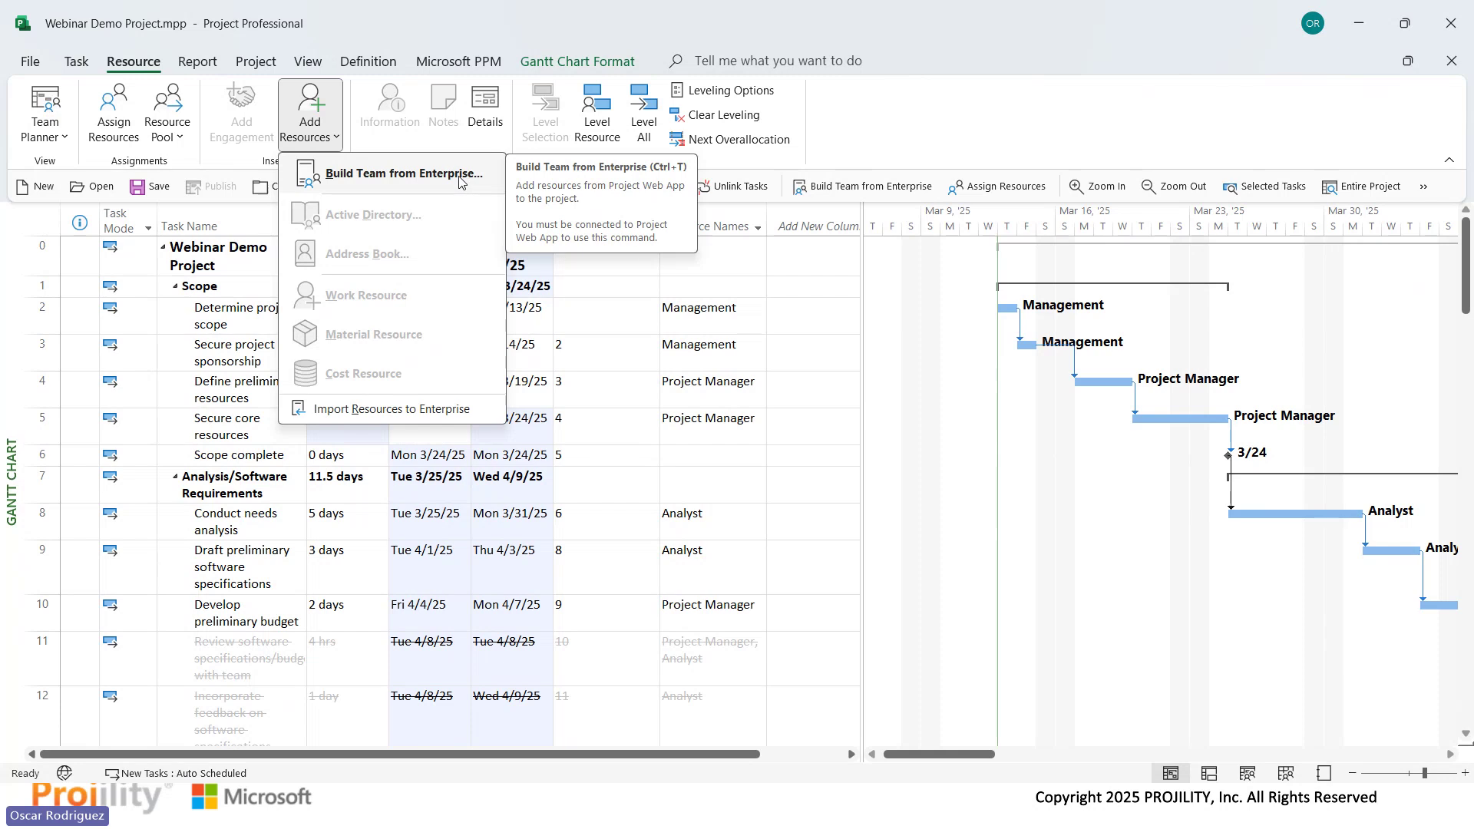
click(435, 172)
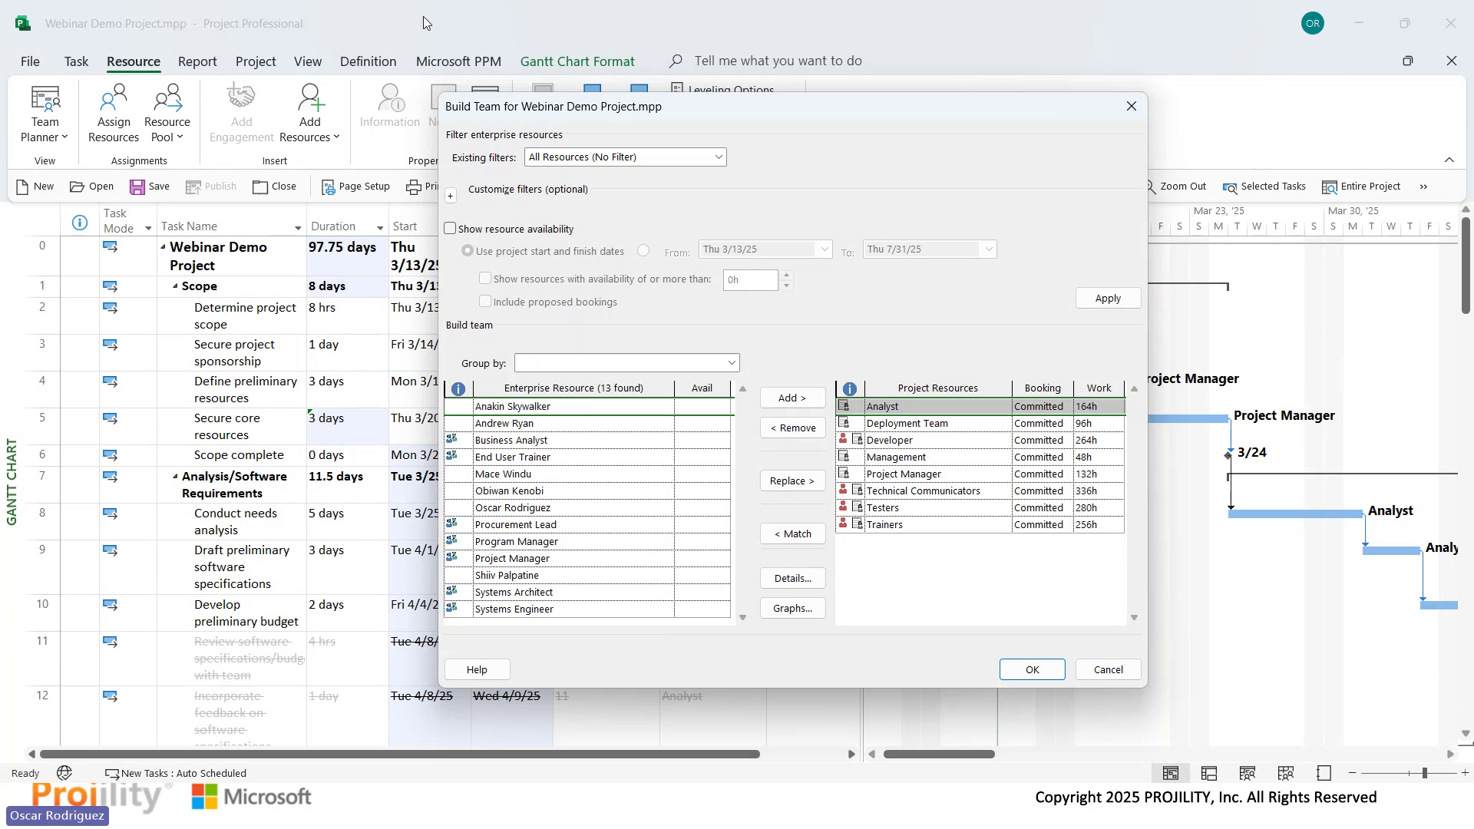
drag(1057, 108, 981, 92)
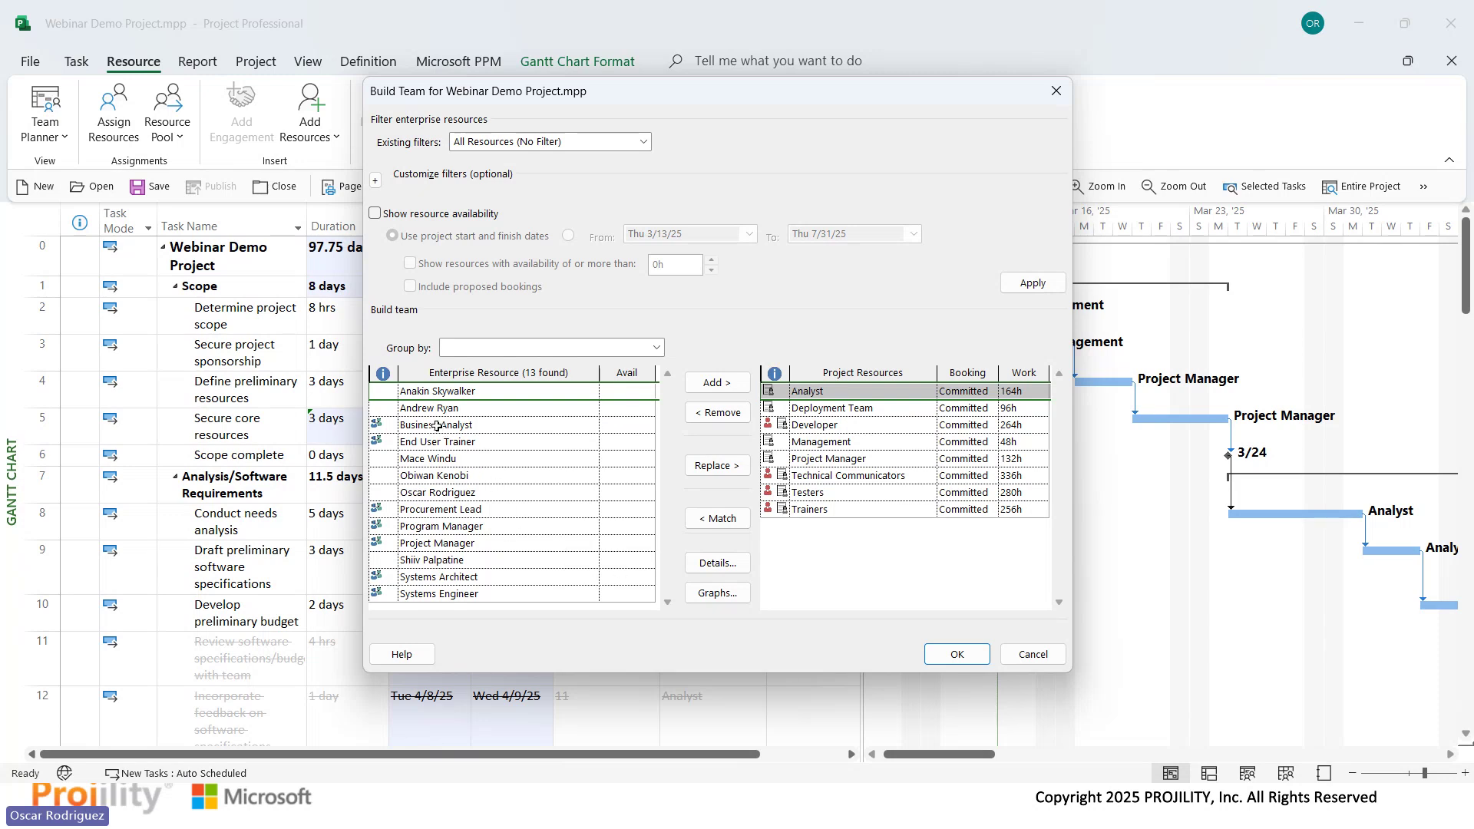
click(450, 495)
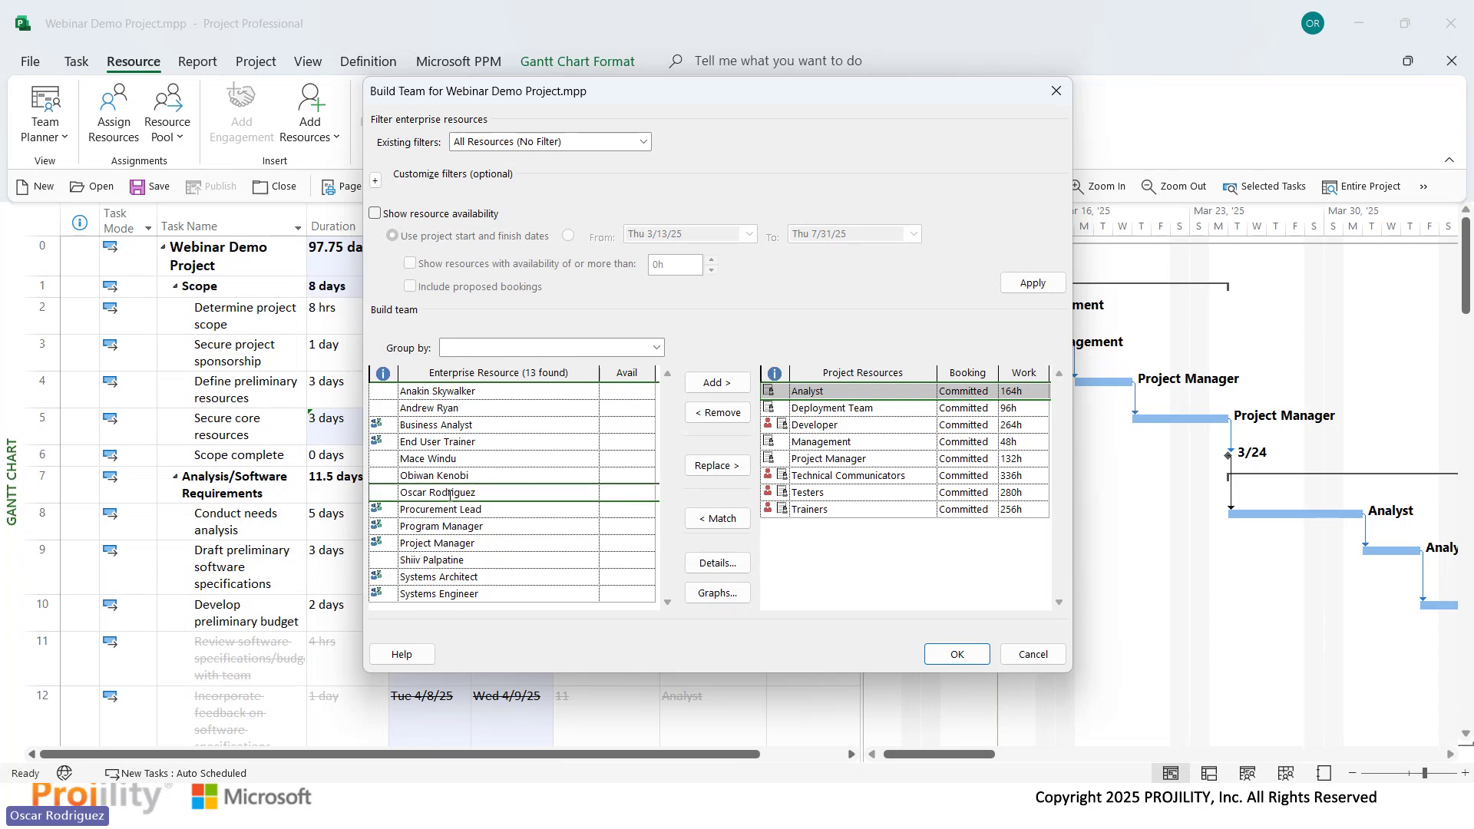
click(727, 384)
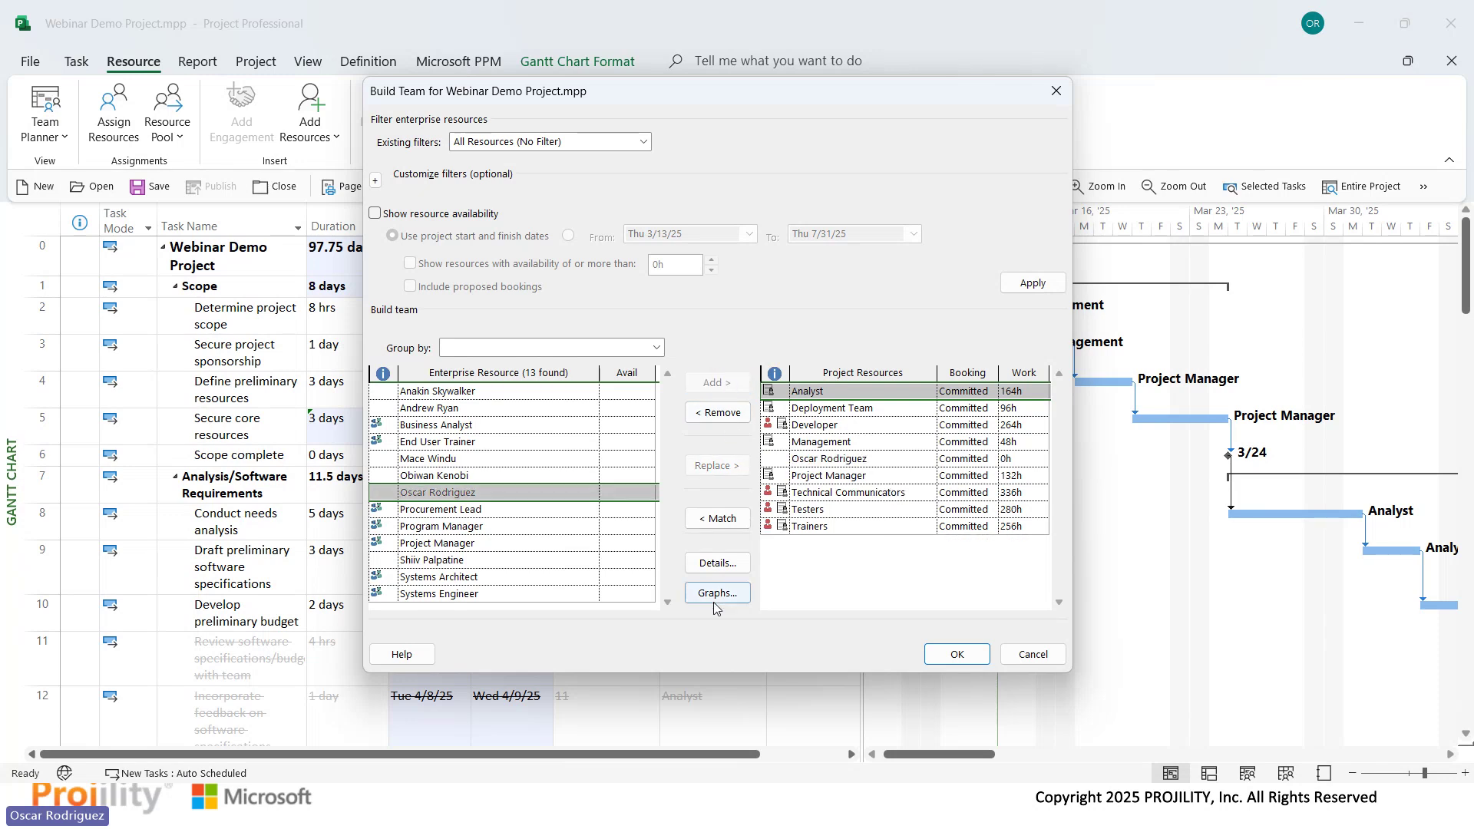
click(424, 561)
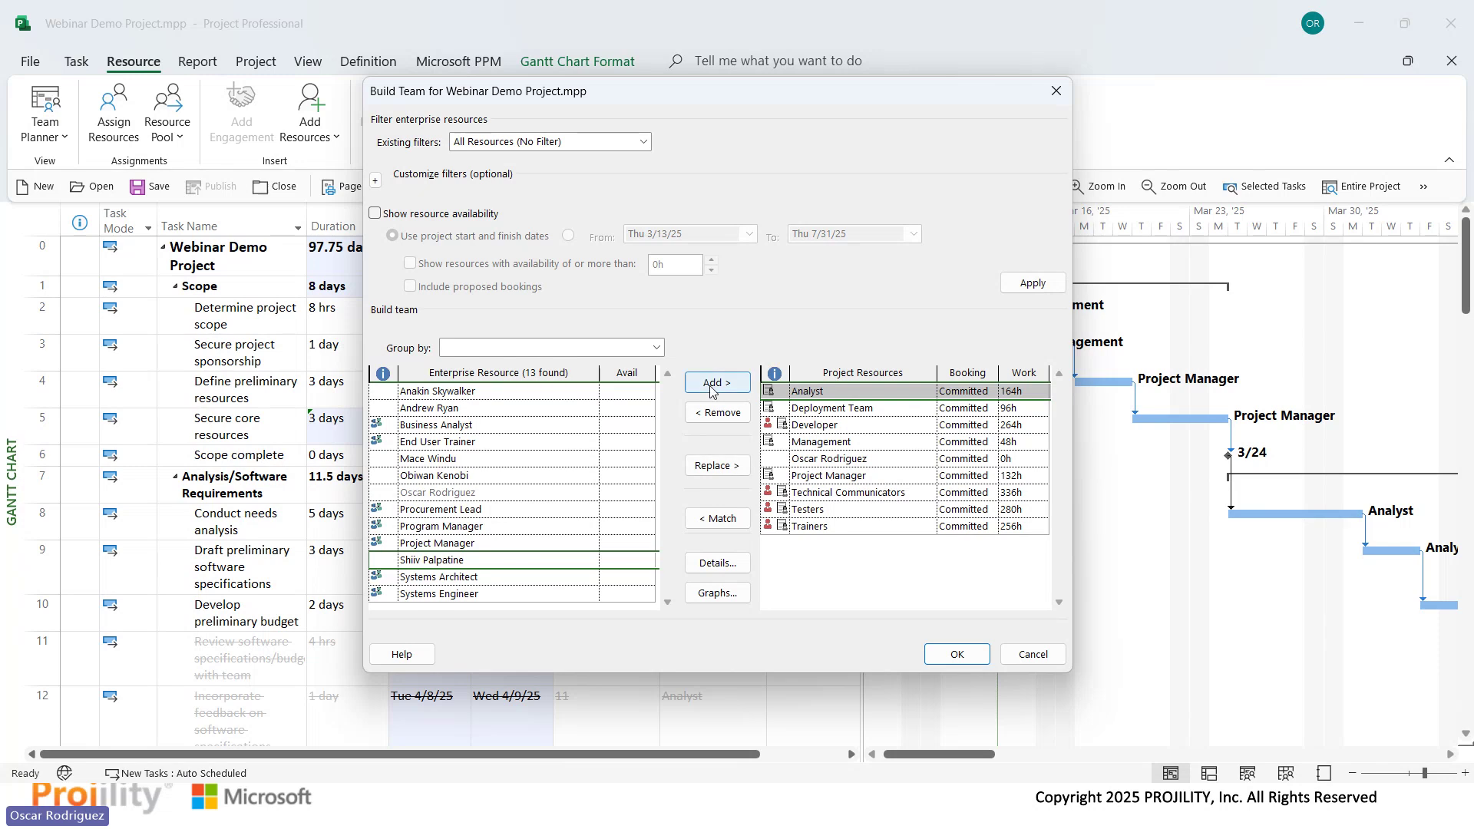
click(715, 383)
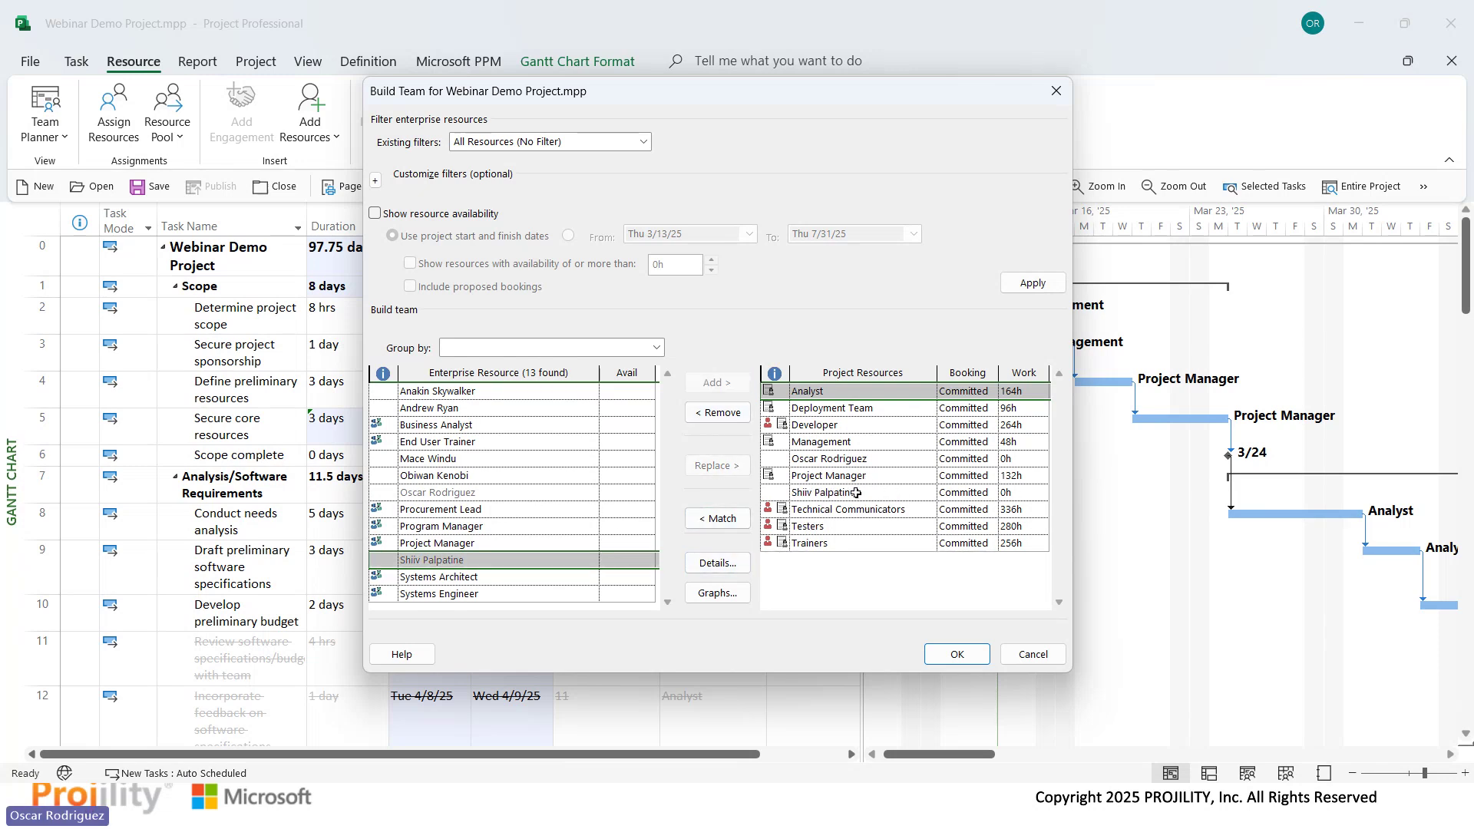
Replace the generic Project Manager with the first person in the enterprise resource list and apply the team change.
click(822, 425)
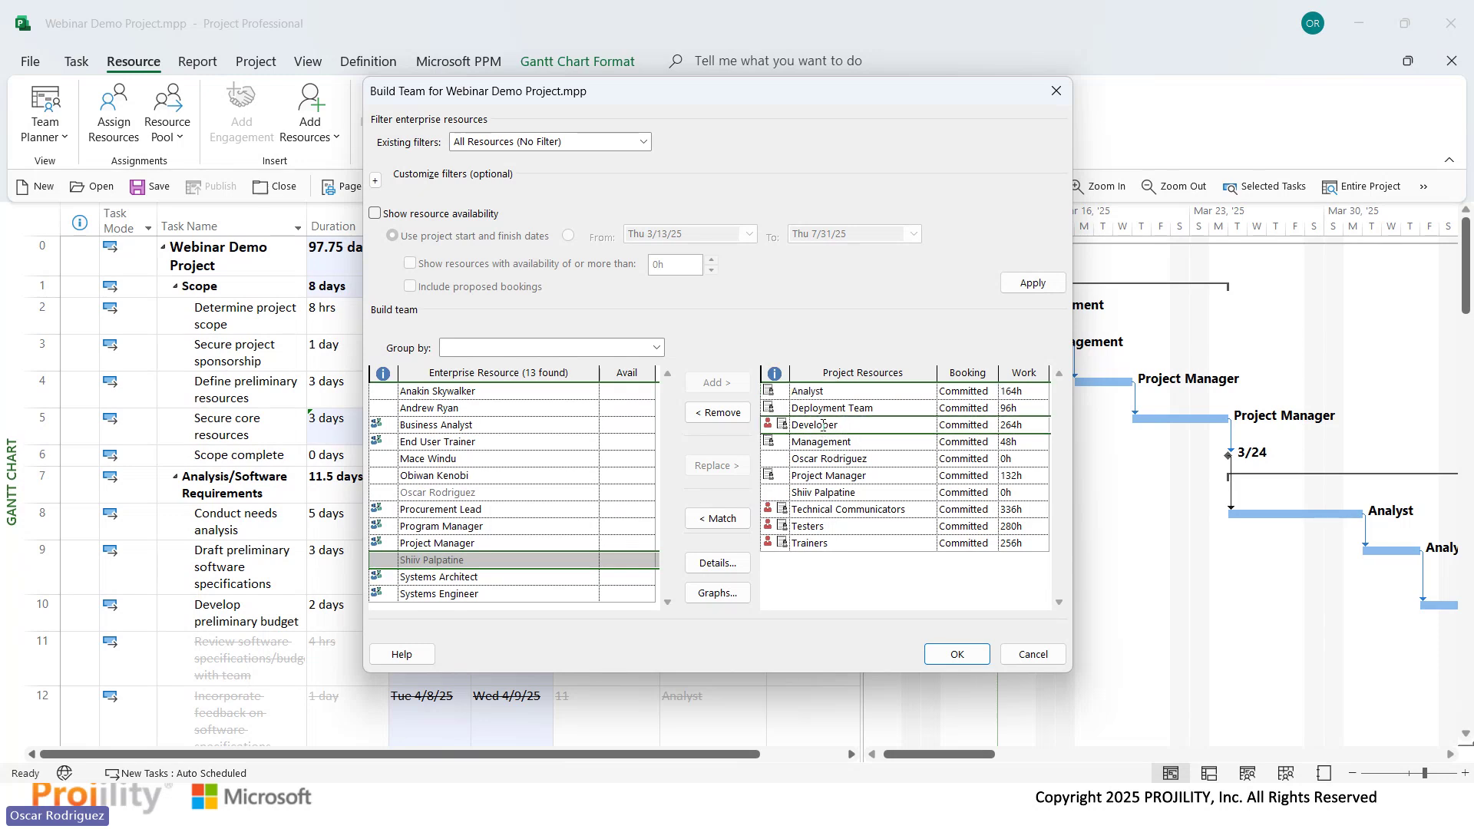
click(848, 474)
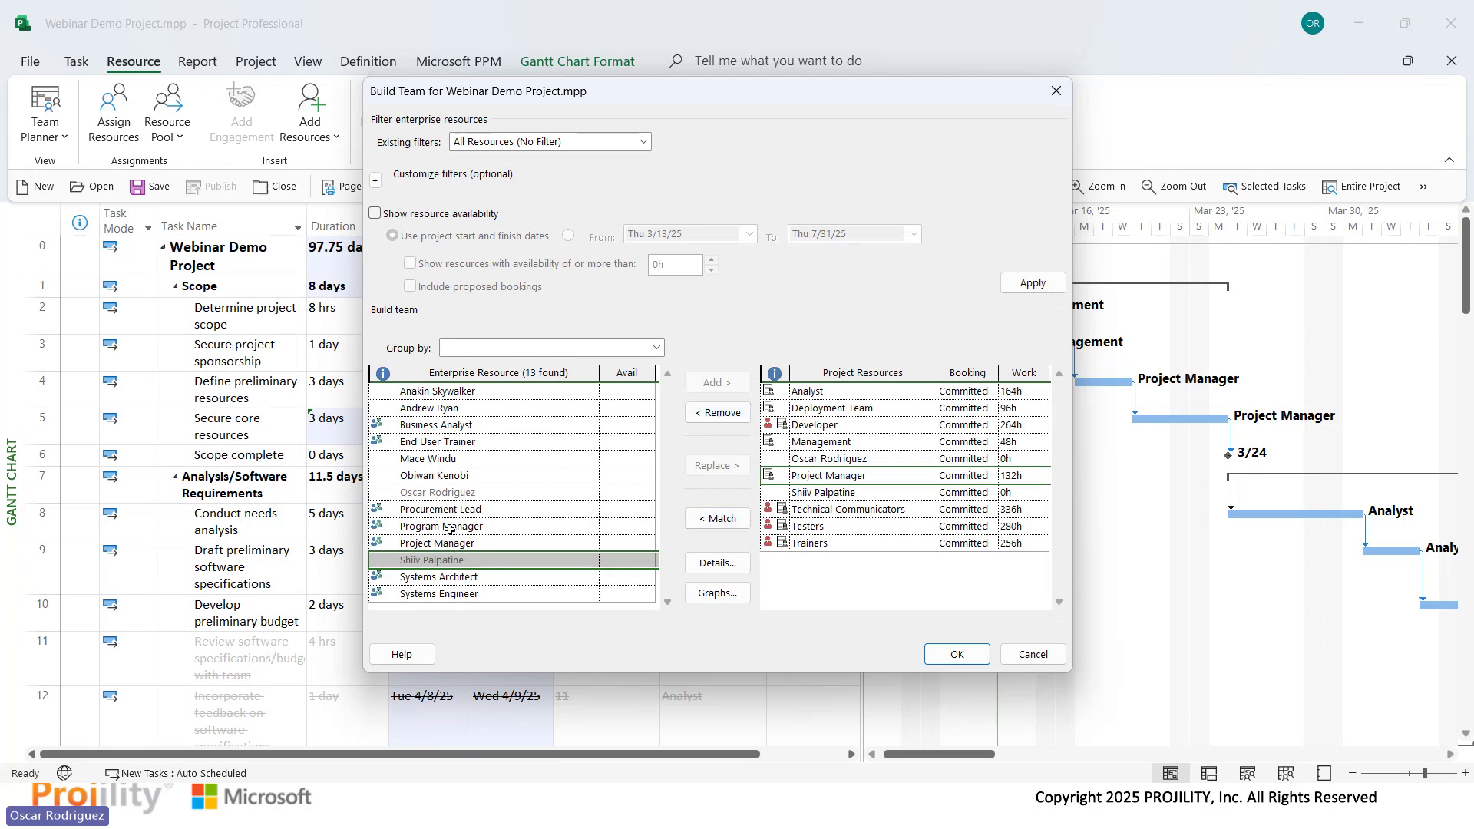
click(433, 391)
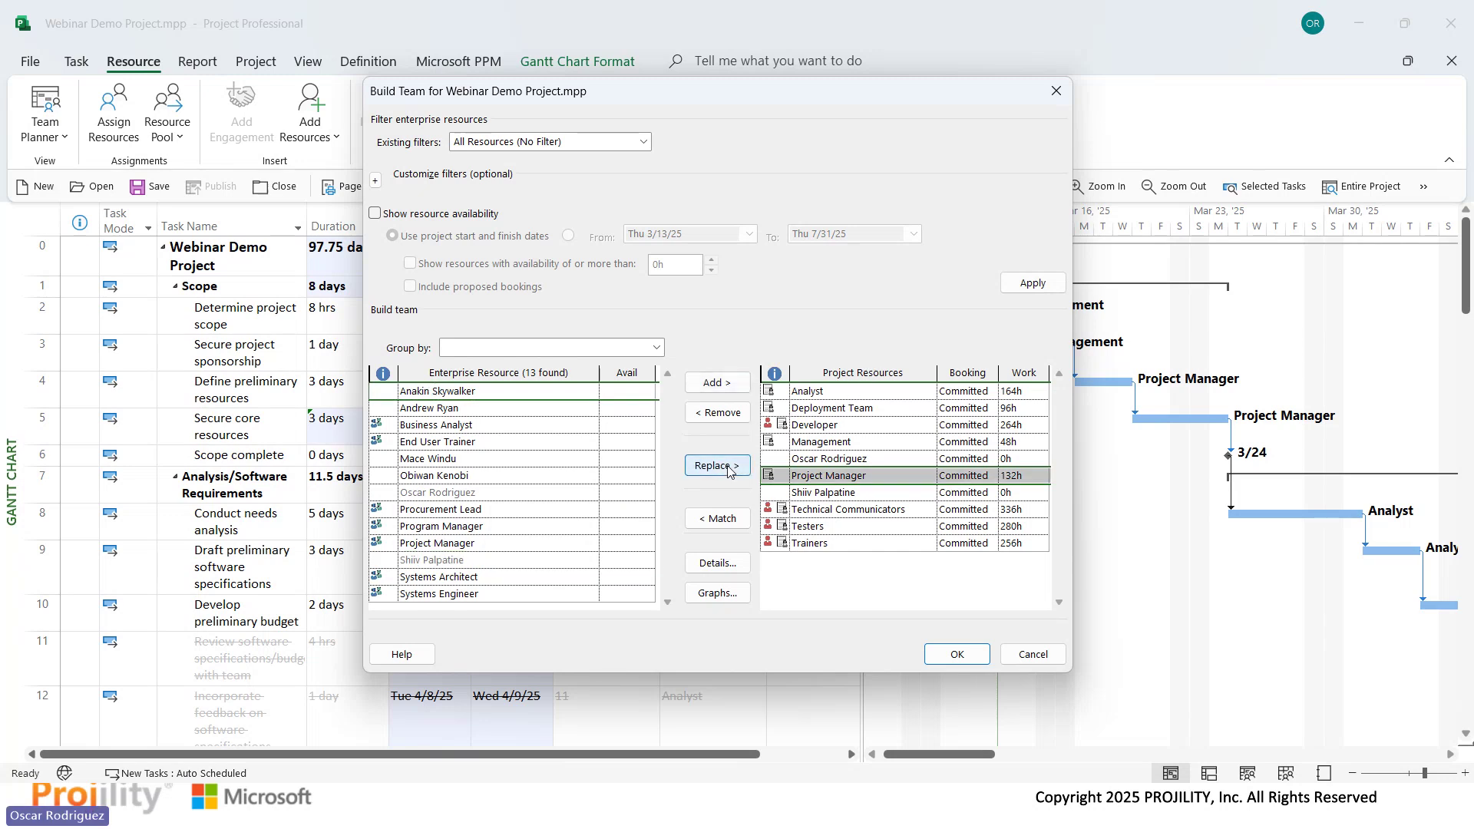
click(712, 470)
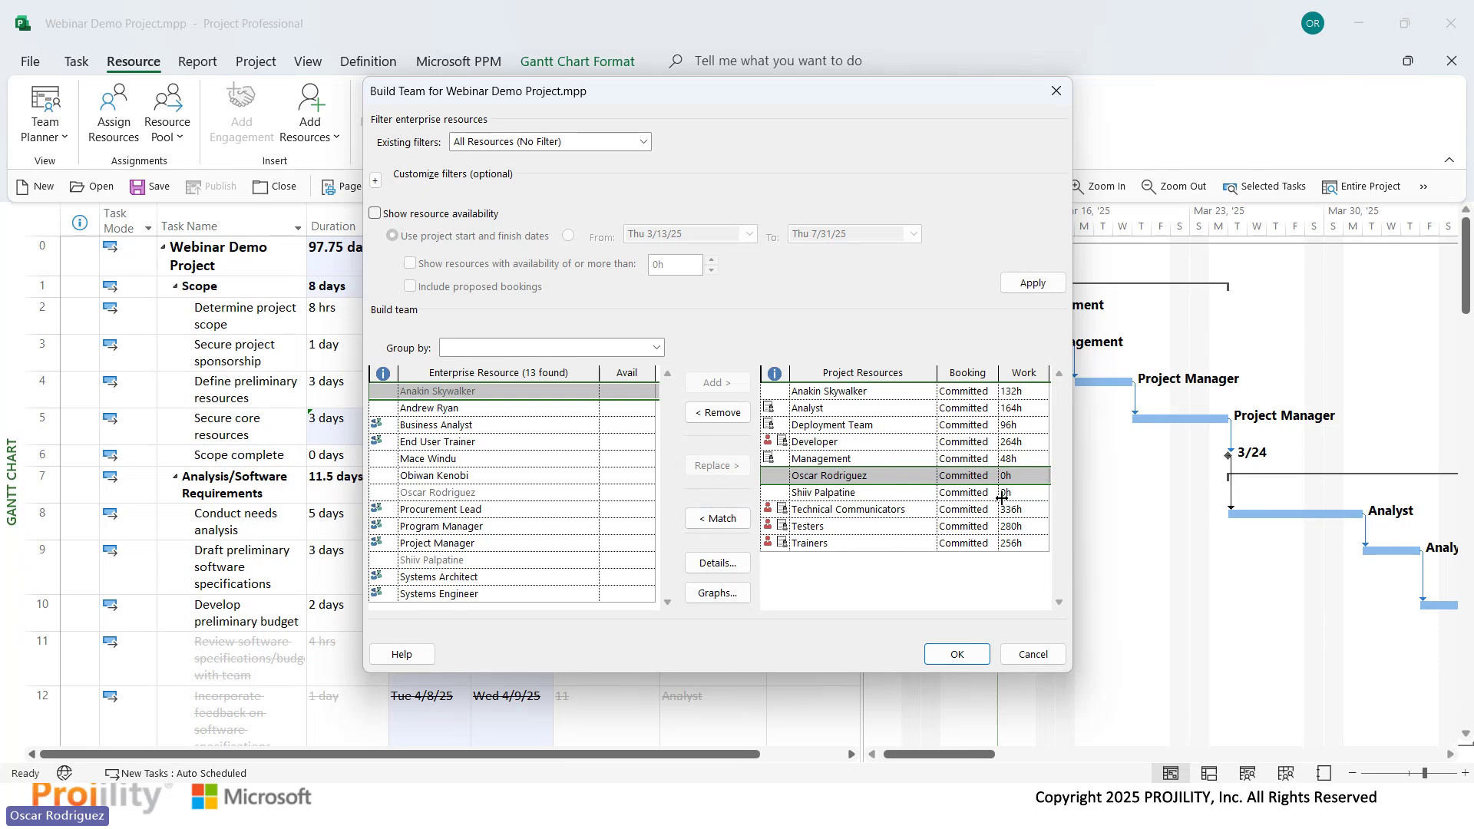
click(955, 656)
scroll(710, 634, up, 1)
scroll(710, 634, up, 7)
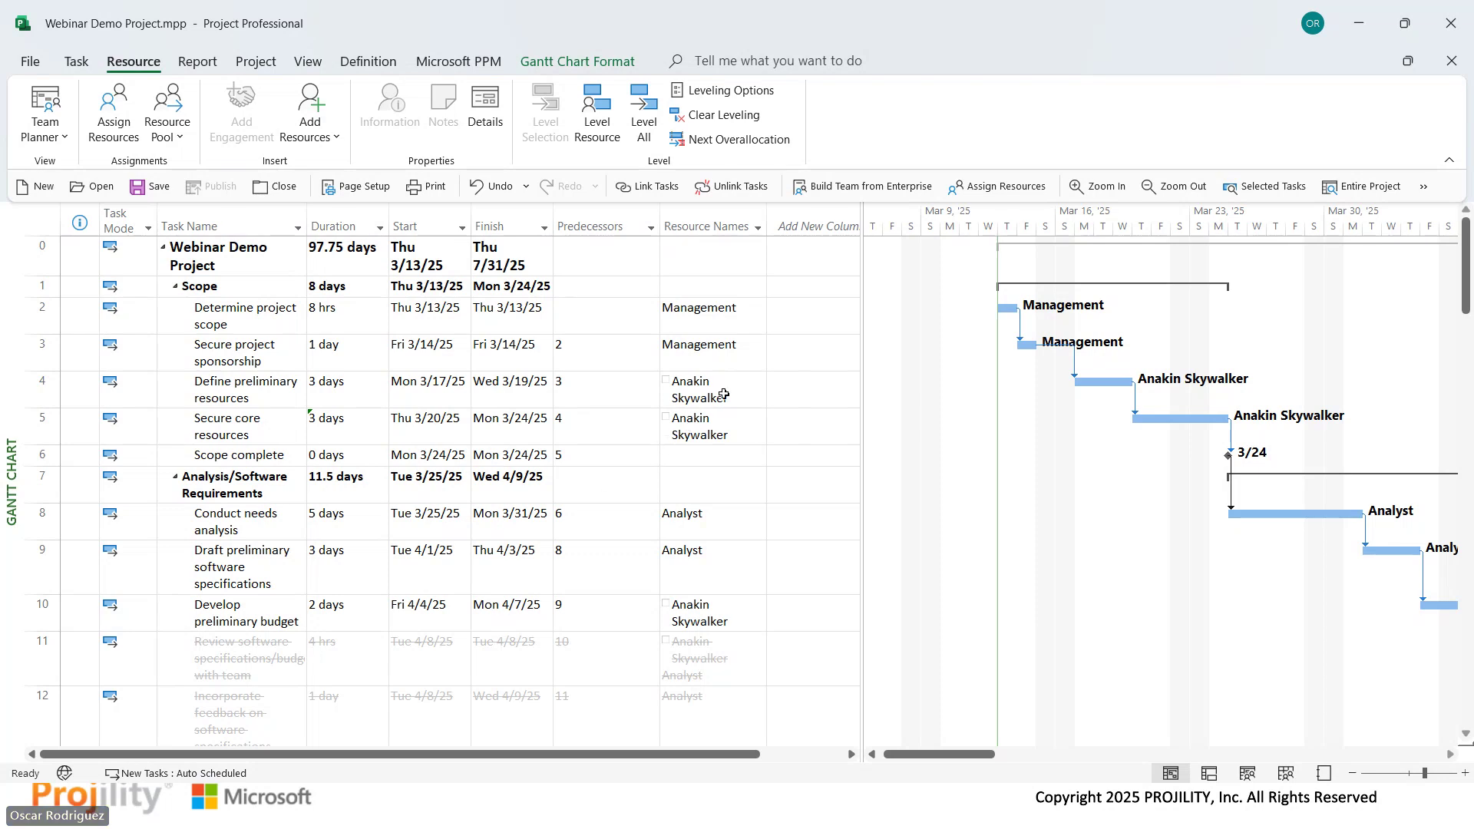
Replace the generic Analyst on the project team with the enterprise person listed just below End User Trainer.
click(310, 115)
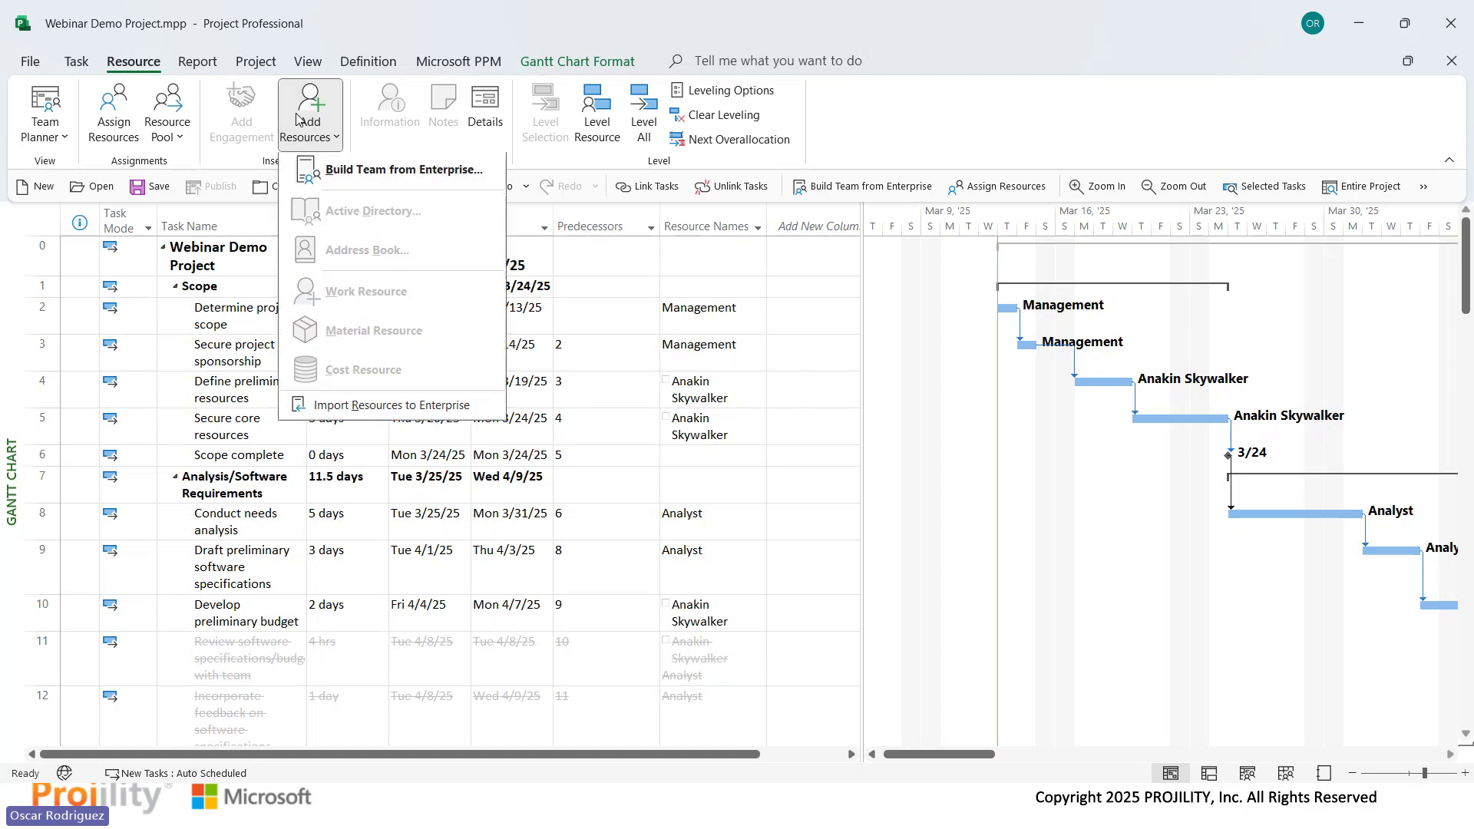
click(346, 176)
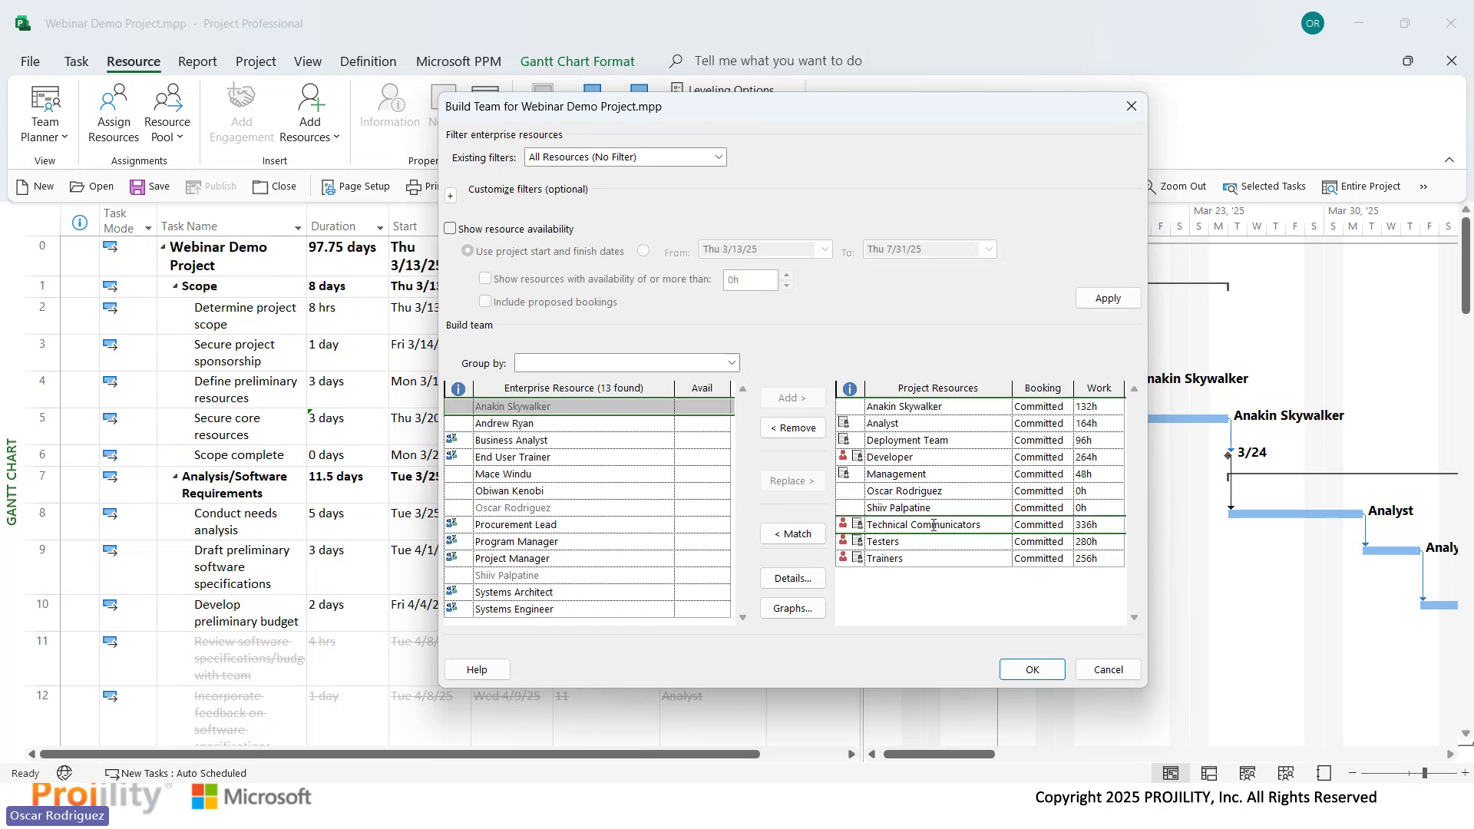
click(897, 431)
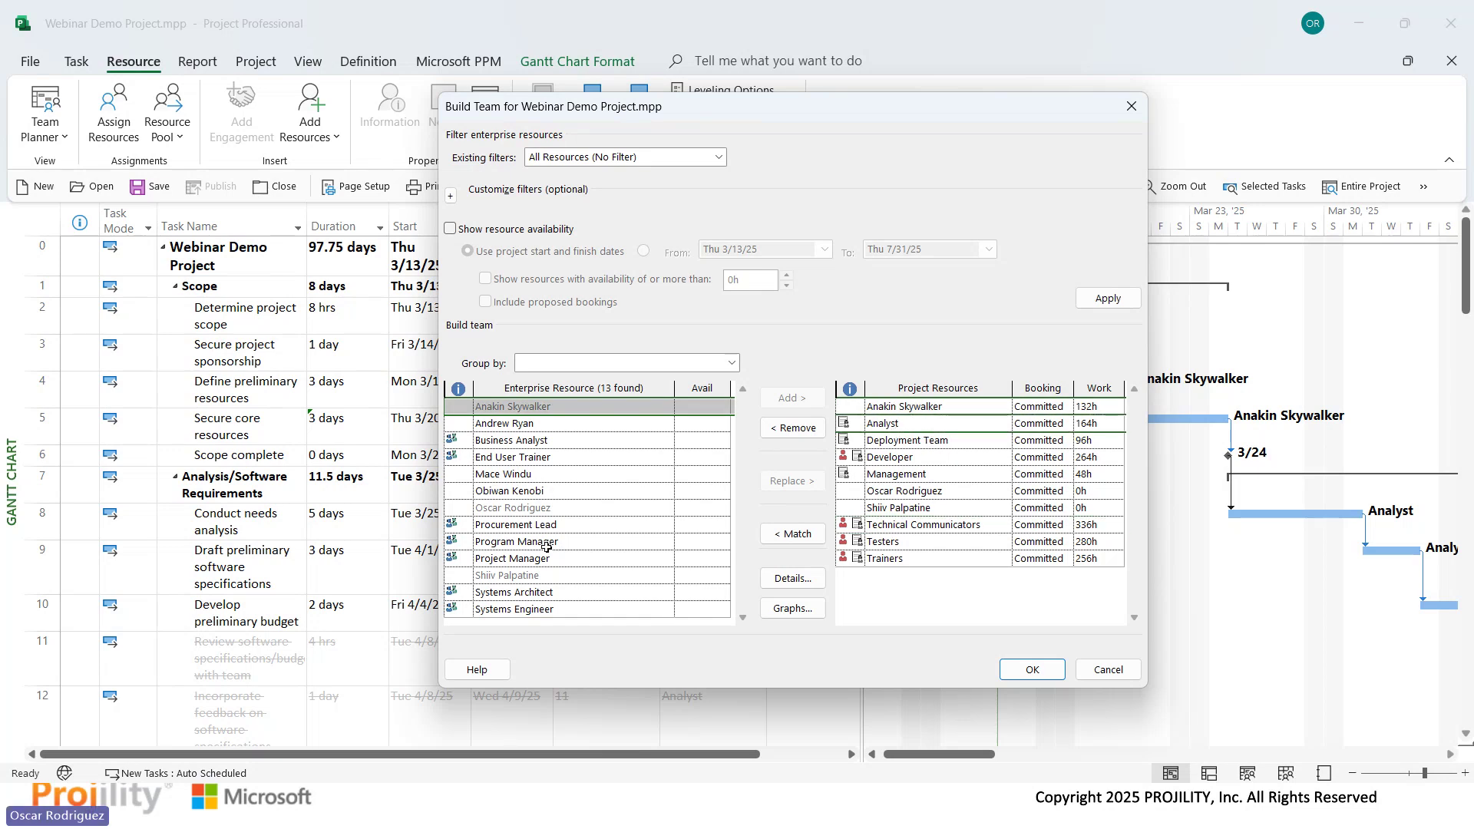
click(512, 474)
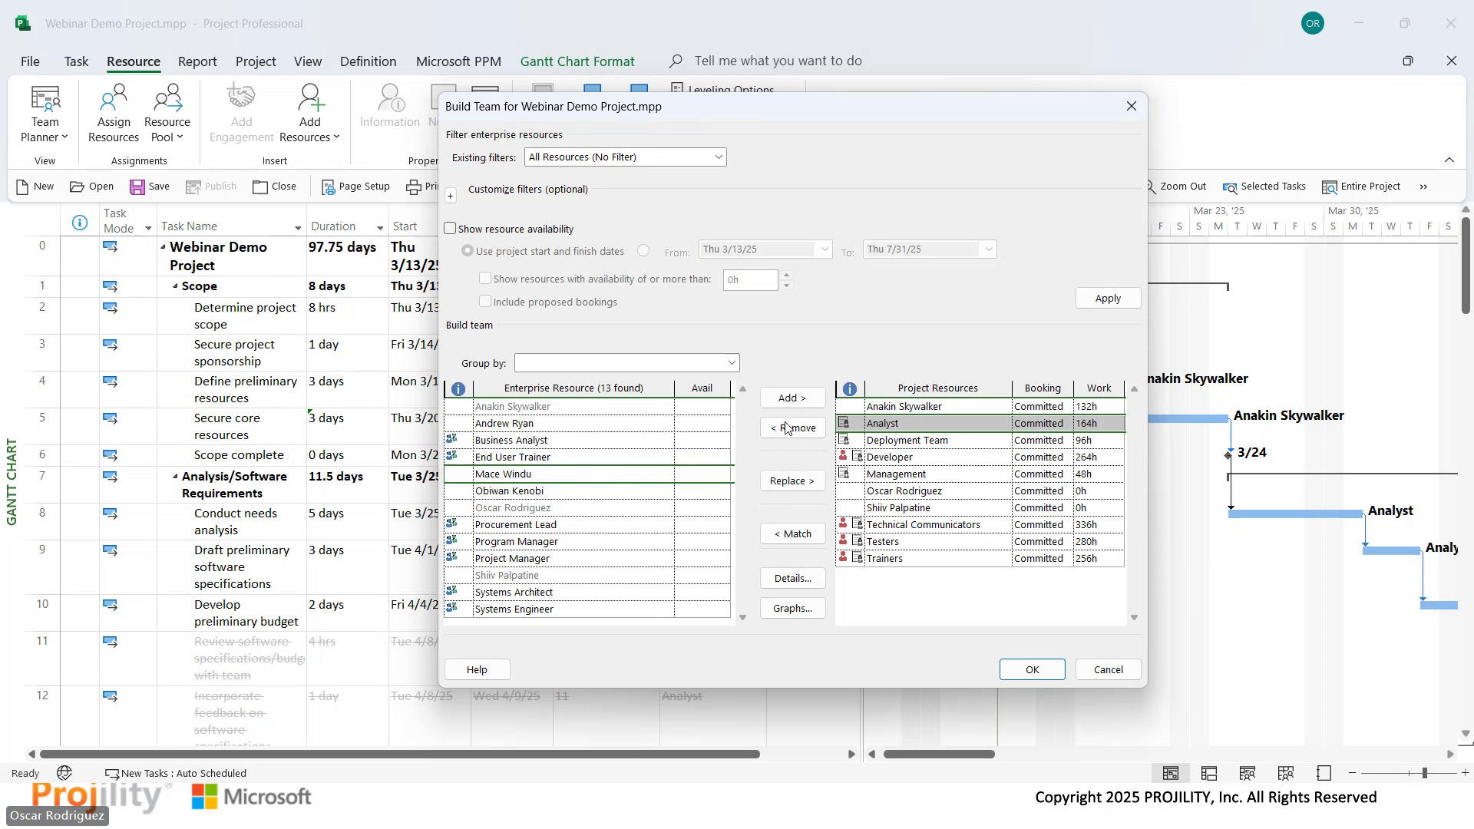
click(802, 490)
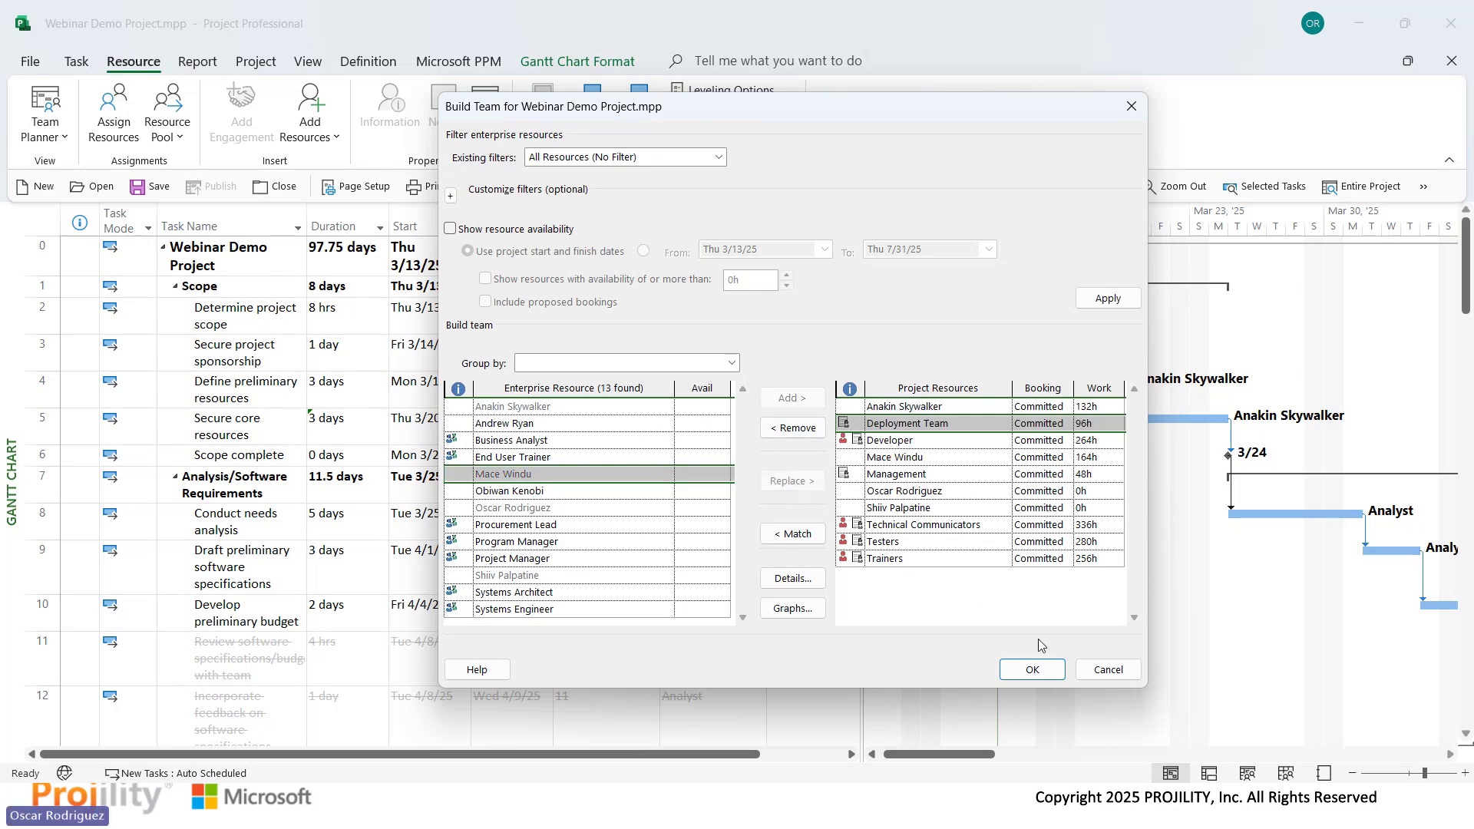
click(1015, 673)
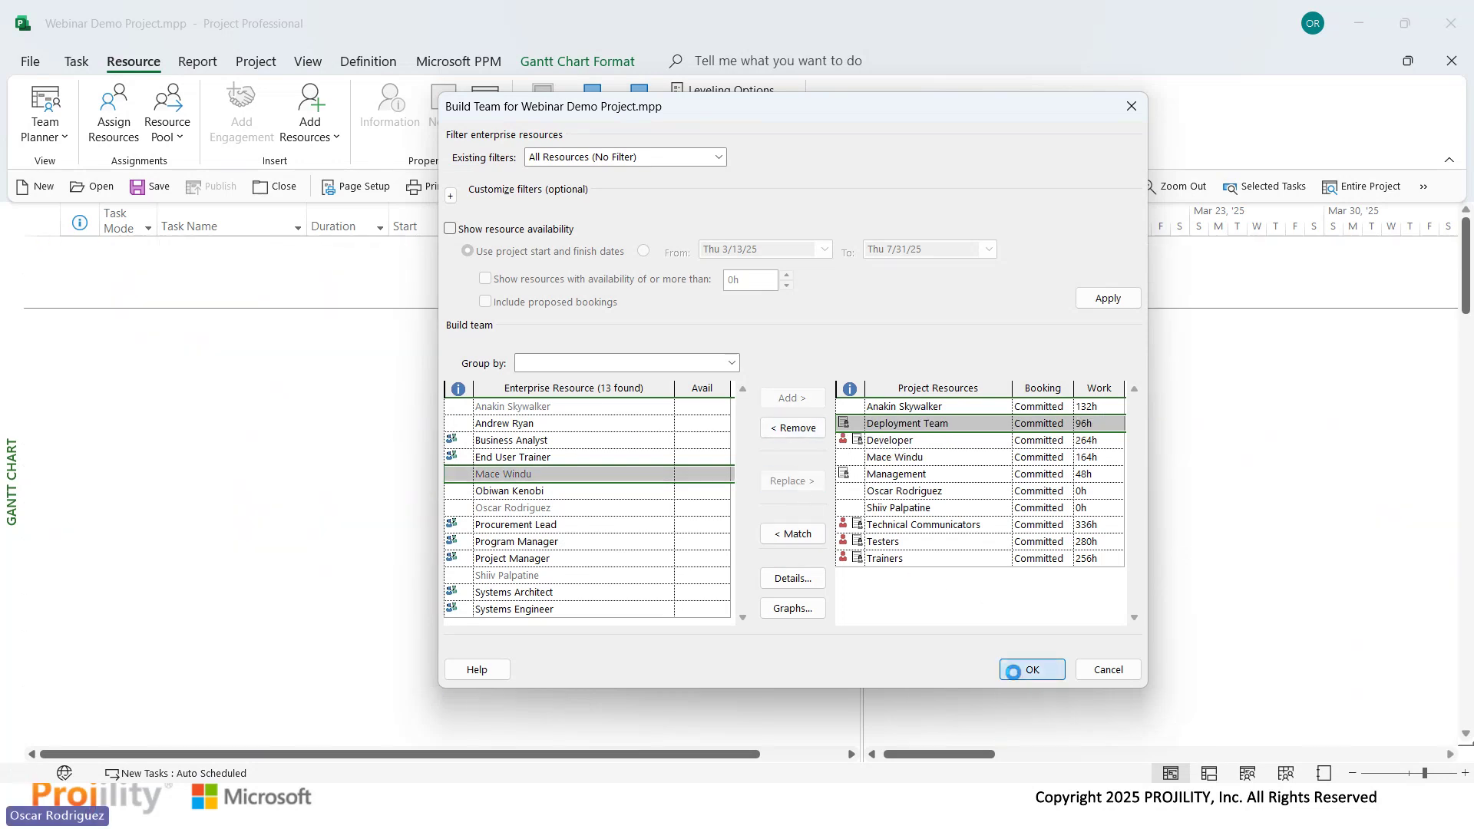
scroll(849, 473, up, 7)
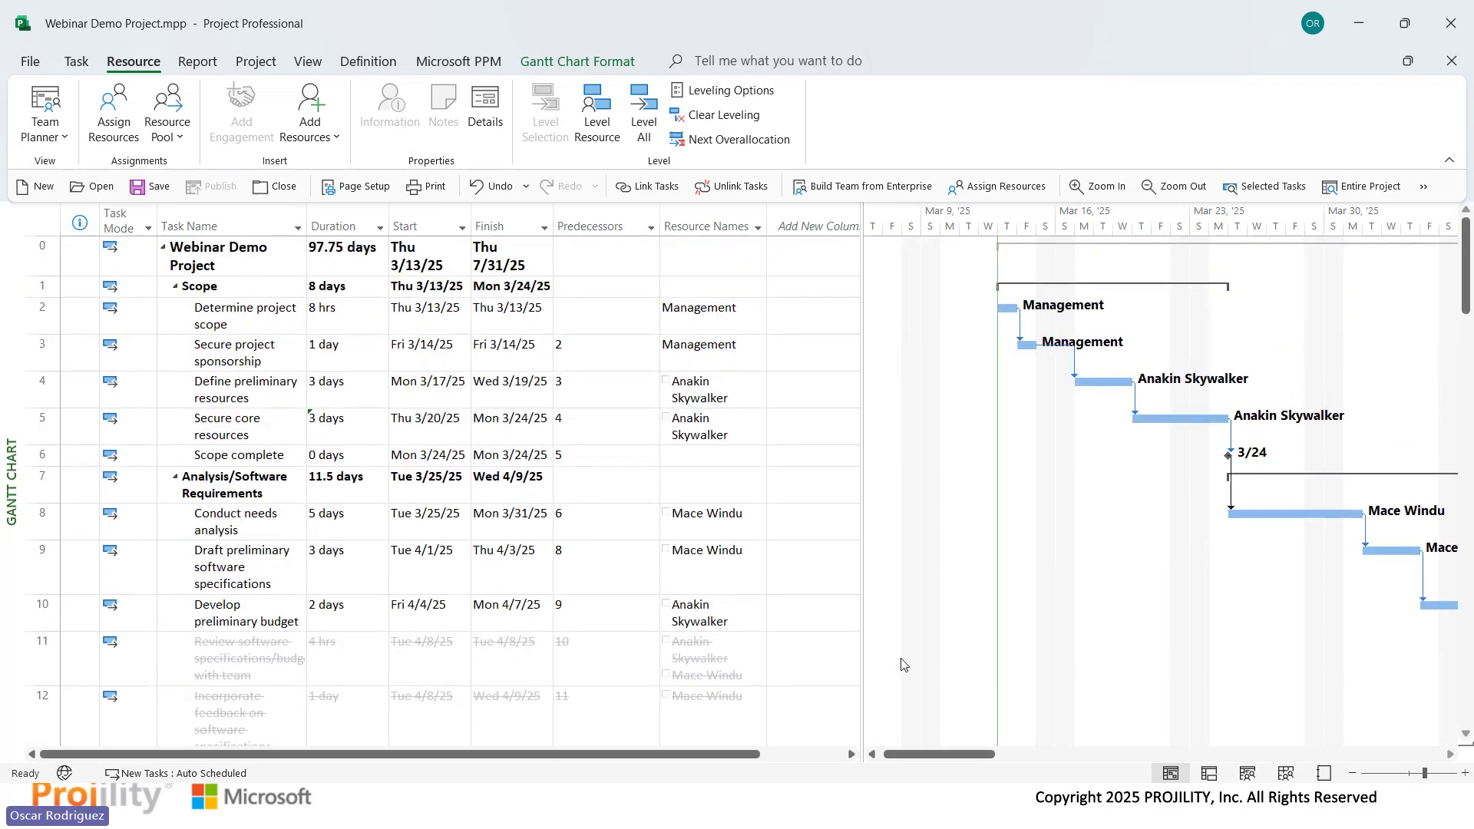
Assign the person listed just above Technical Communicators to the "Determine project scope" task alongside Management.
click(705, 309)
double_click(704, 310)
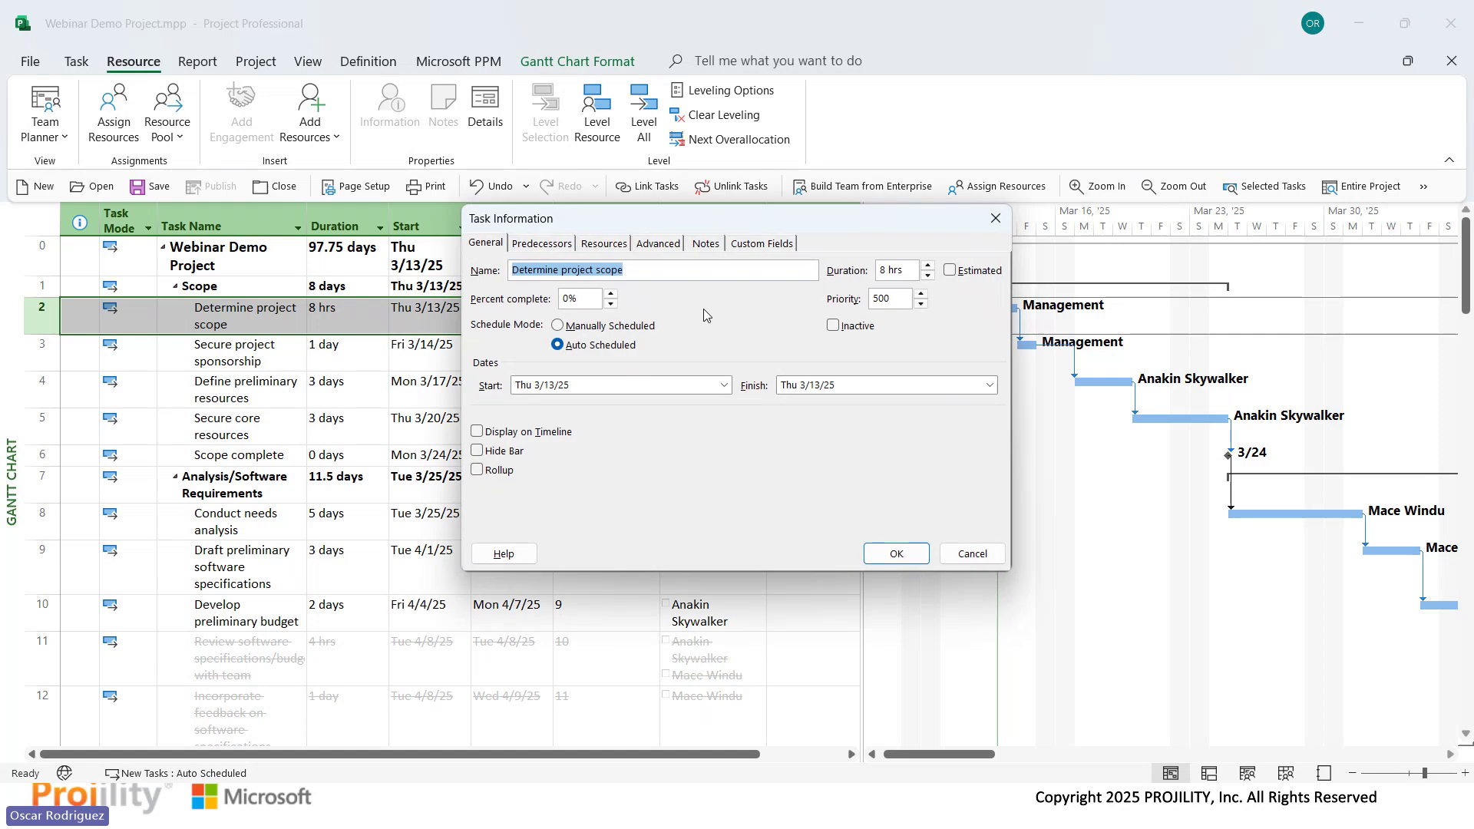
click(603, 244)
click(527, 342)
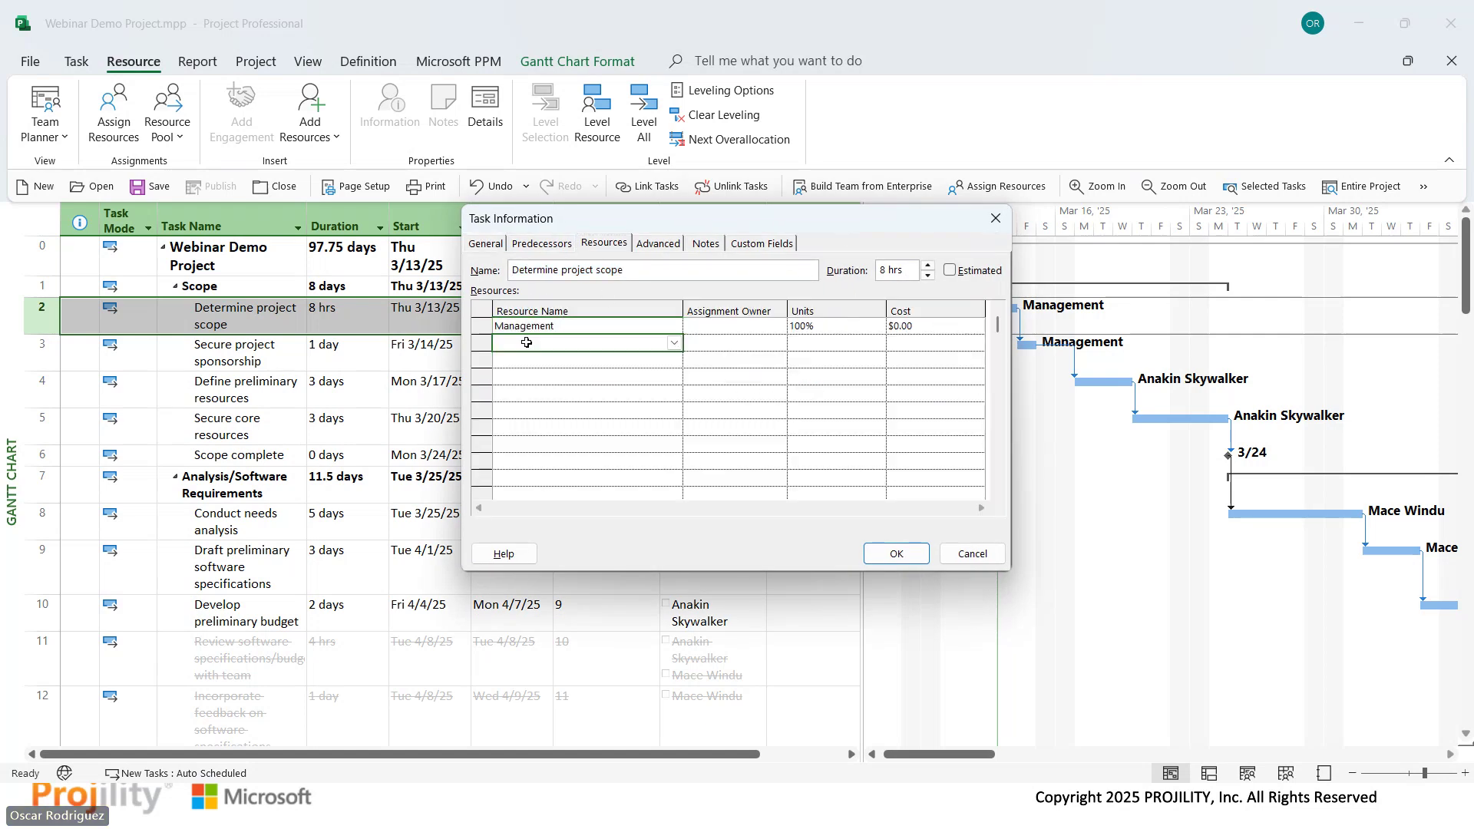
click(675, 342)
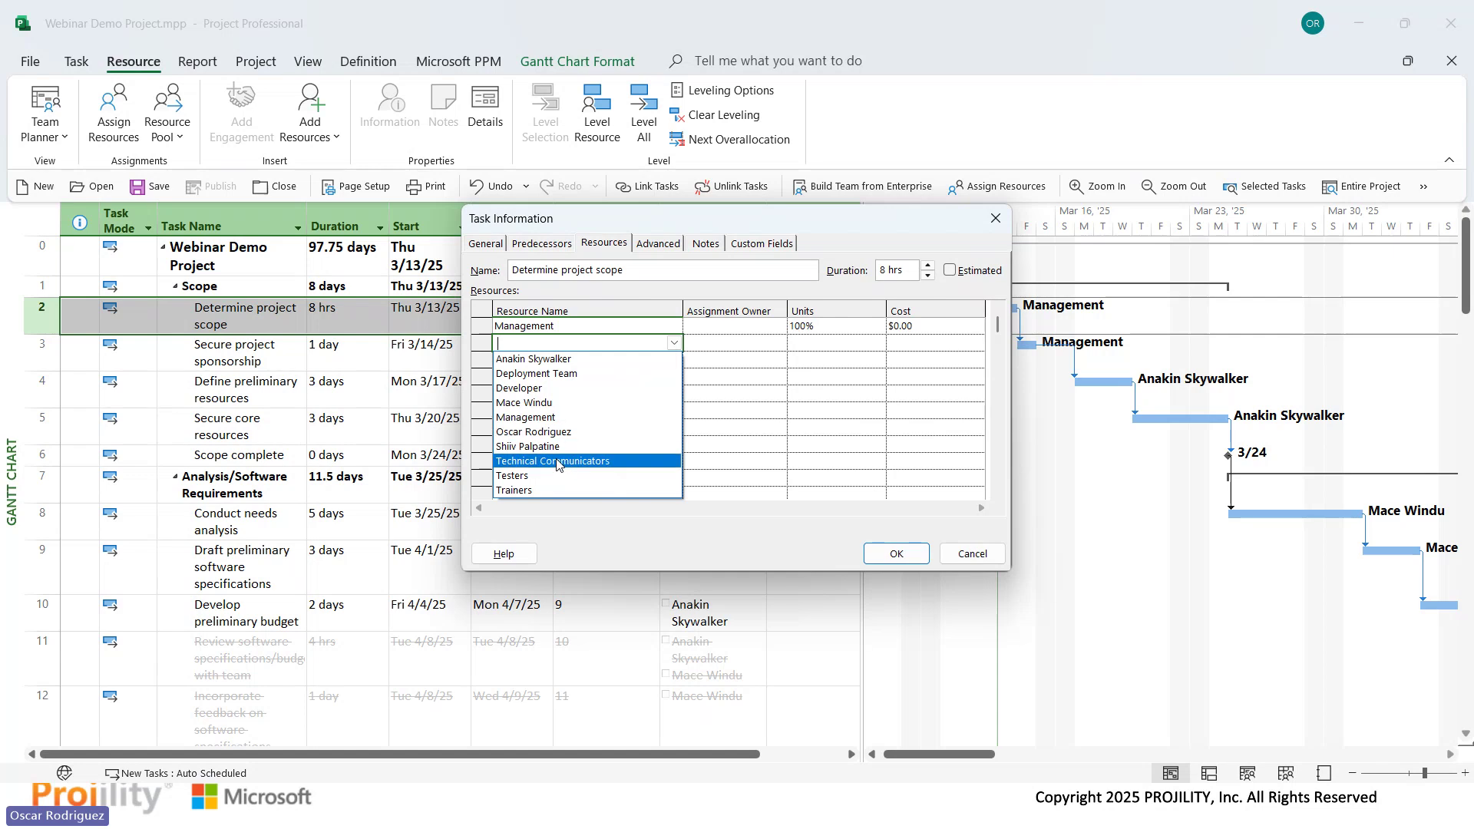
click(543, 447)
click(895, 552)
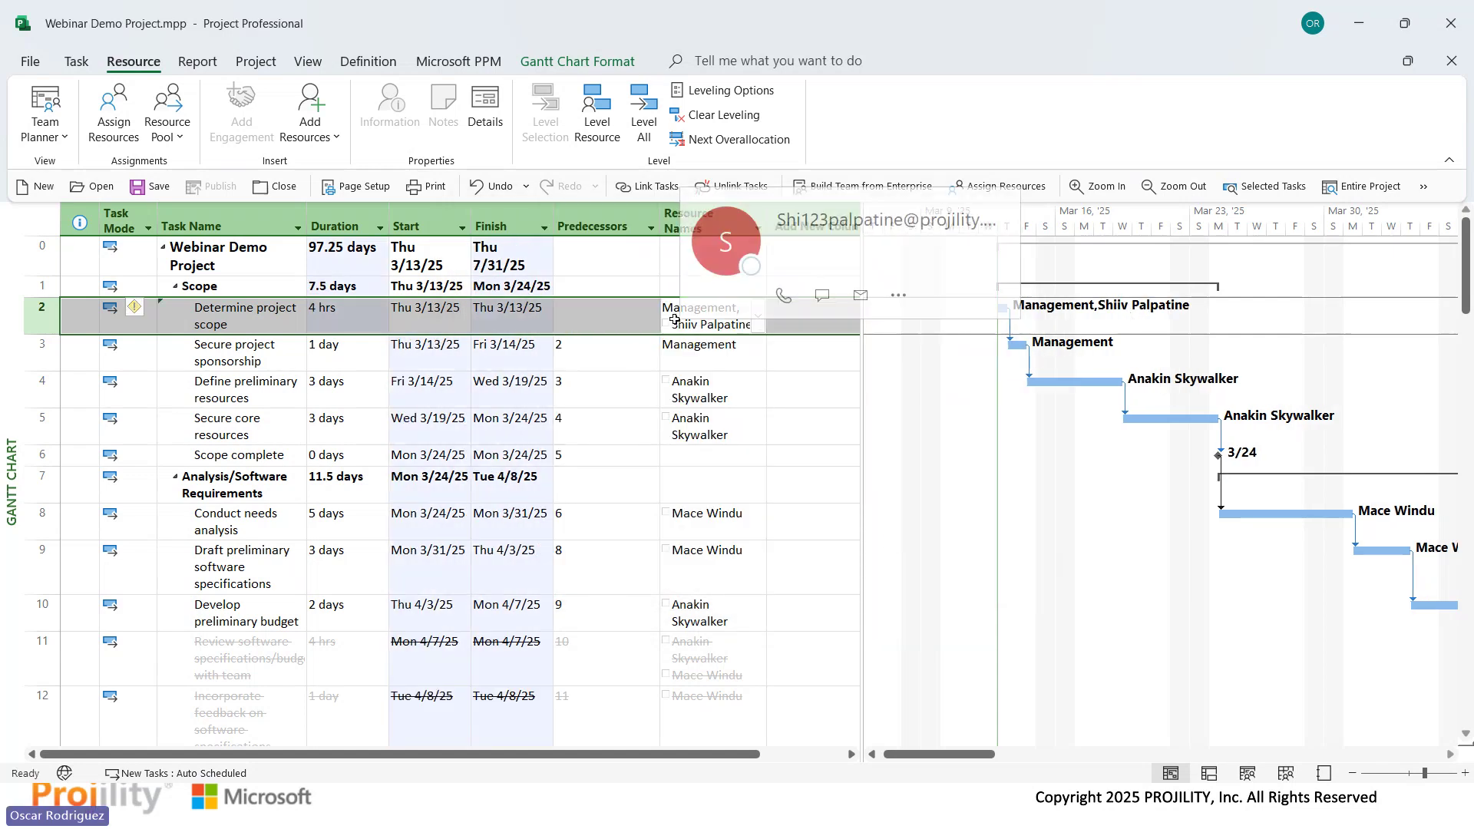
Try to erase the resource names assigned to the "Determine project scope" task by editing them in place.
click(691, 316)
click(704, 311)
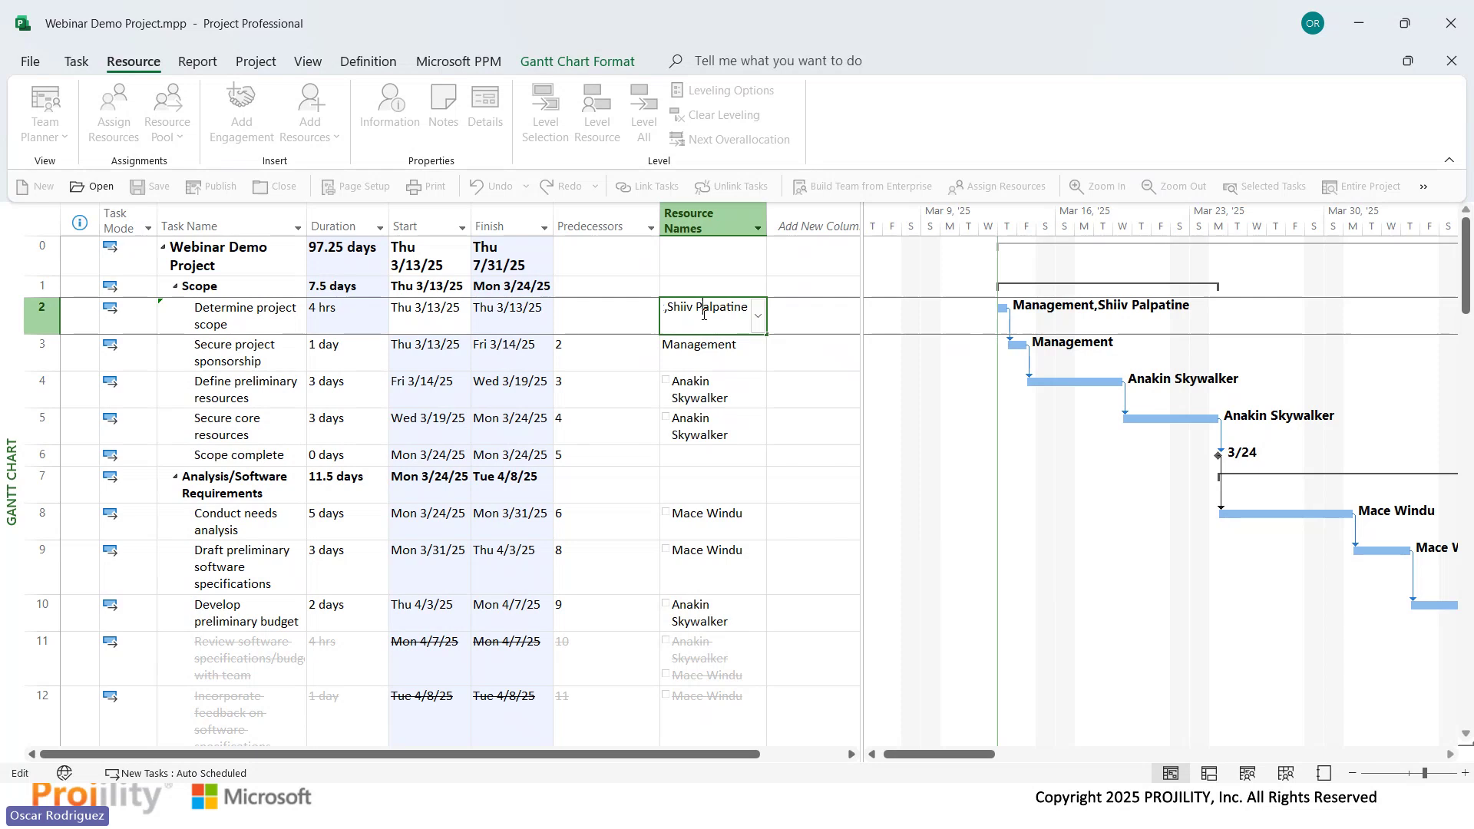
key(BackSpace)
key(BackSpace)
key(BackSpace)
key(BackSpace)
key(BackSpace)
key(BackSpace)
key(BackSpace)
key(BackSpace)
key(BackSpace)
key(BackSpace)
key(BackSpace)
key(BackSpace)
key(BackSpace)
key(BackSpace)
key(BackSpace)
key(BackSpace)
key(BackSpace)
key(BackSpace)
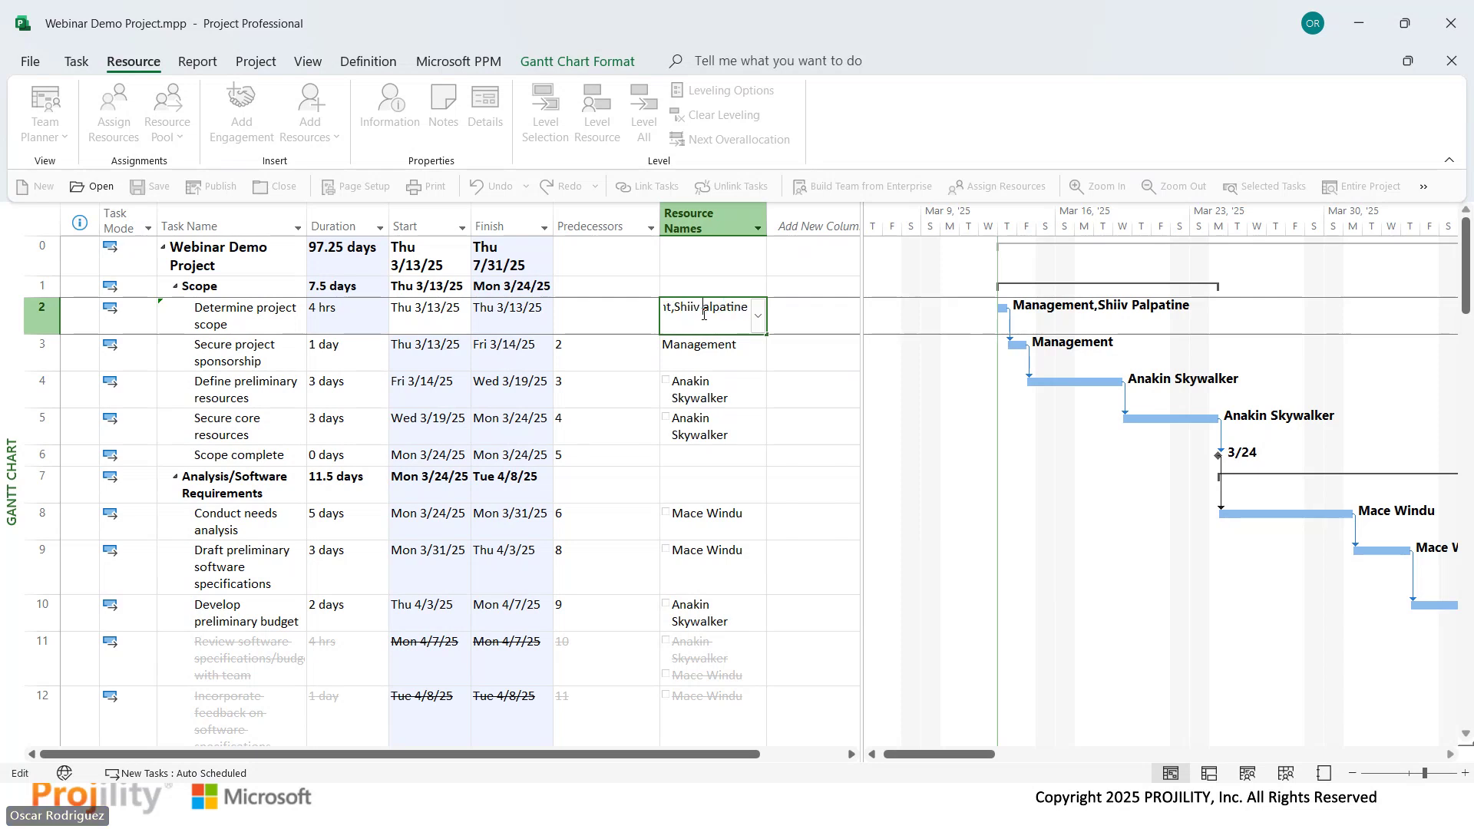
click(726, 293)
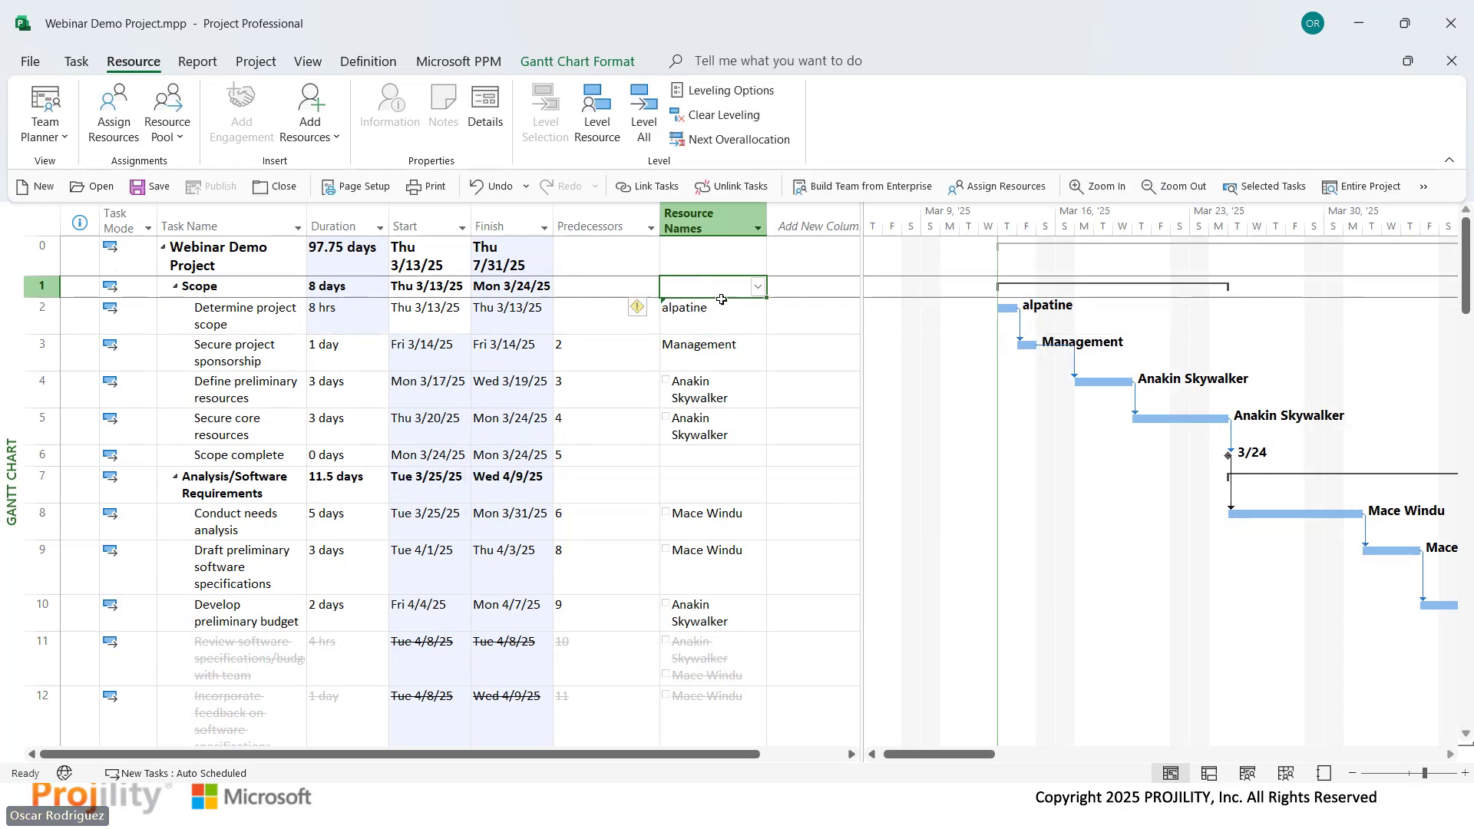
Clear the leftover resource text from the "Determine project scope" task, leaving it with no assignment.
double_click(724, 310)
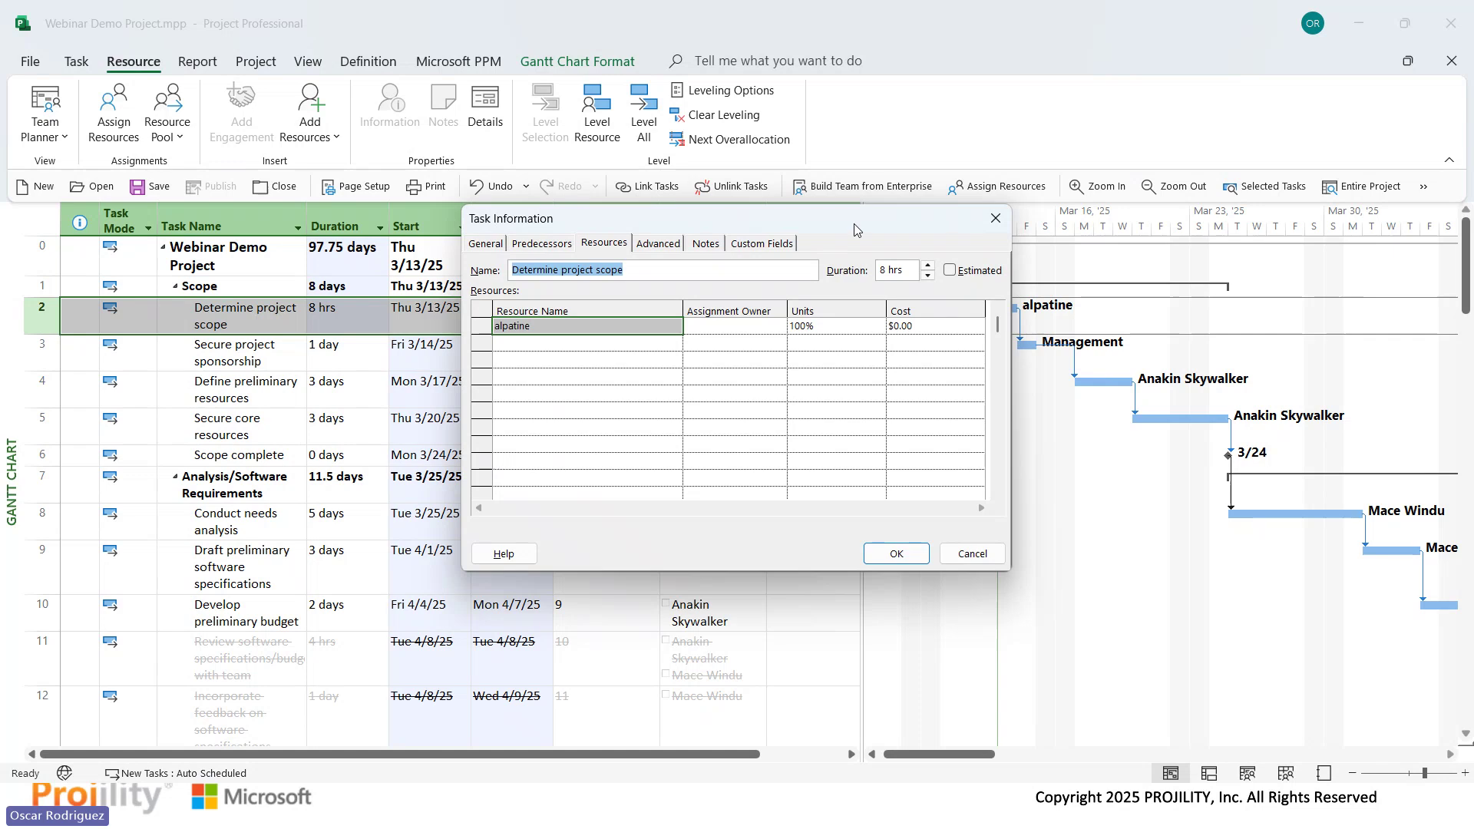
click(627, 328)
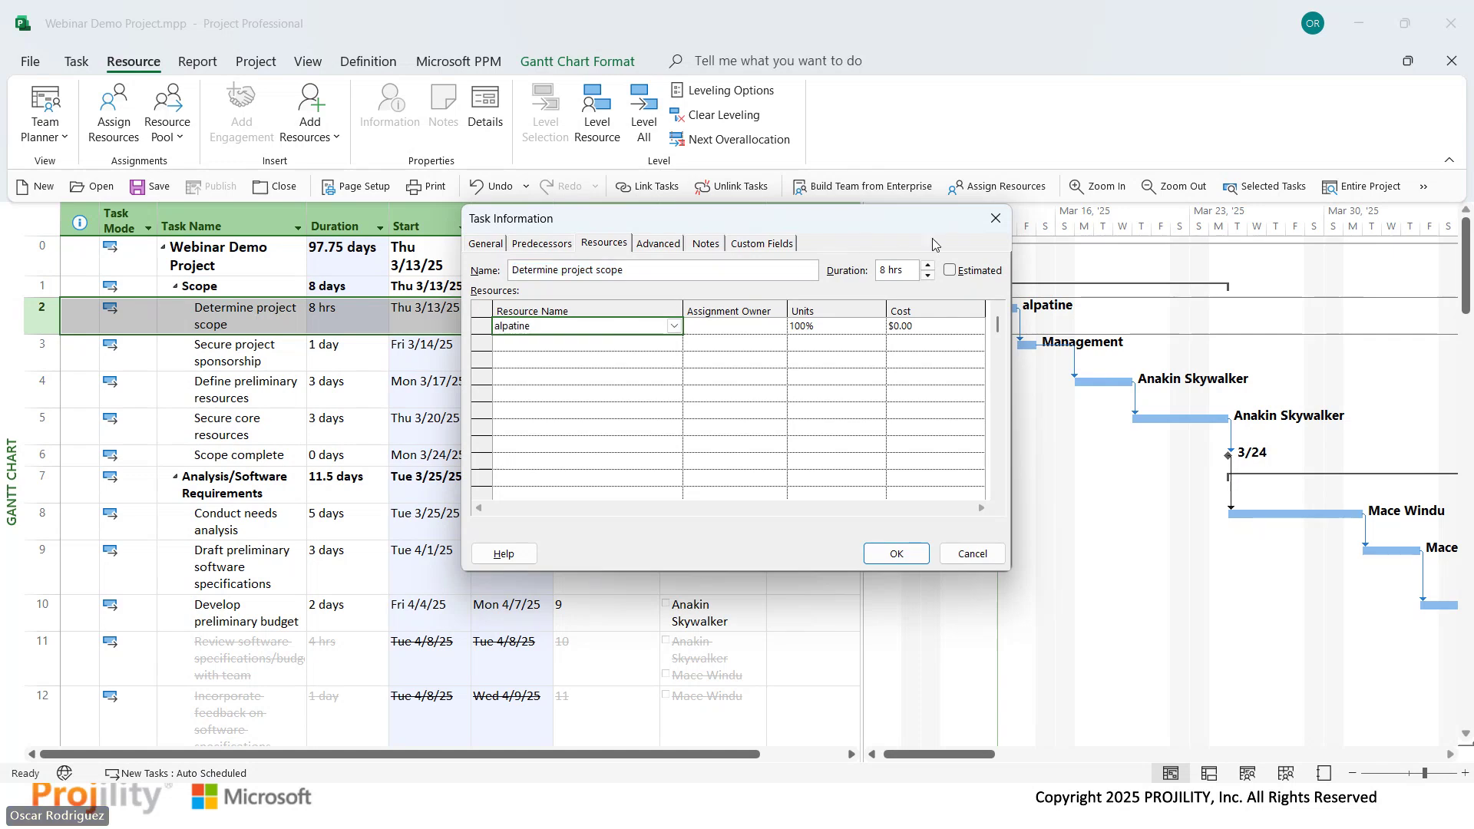
click(993, 219)
click(721, 315)
click(721, 314)
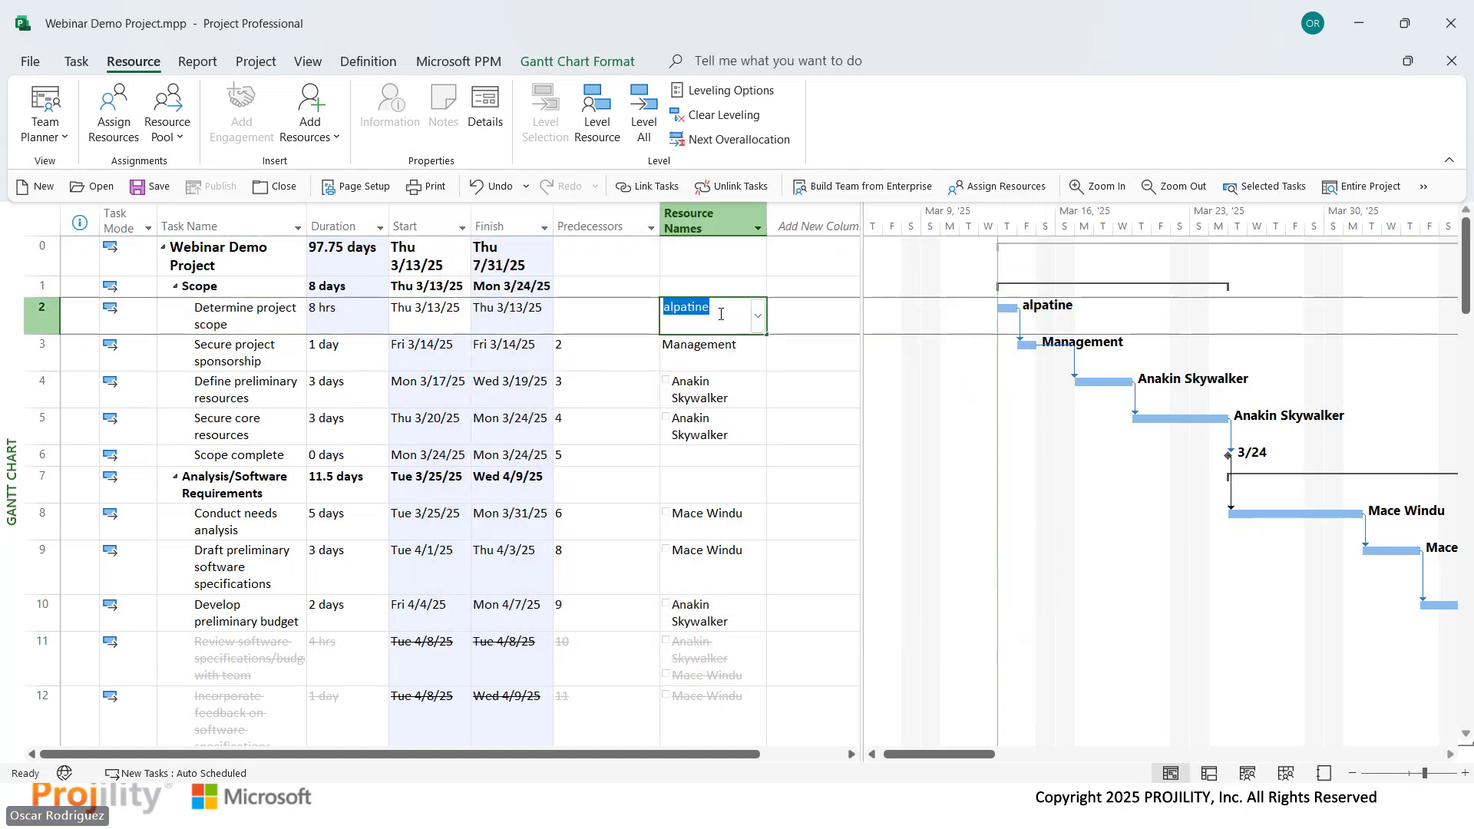
key(BackSpace)
click(734, 380)
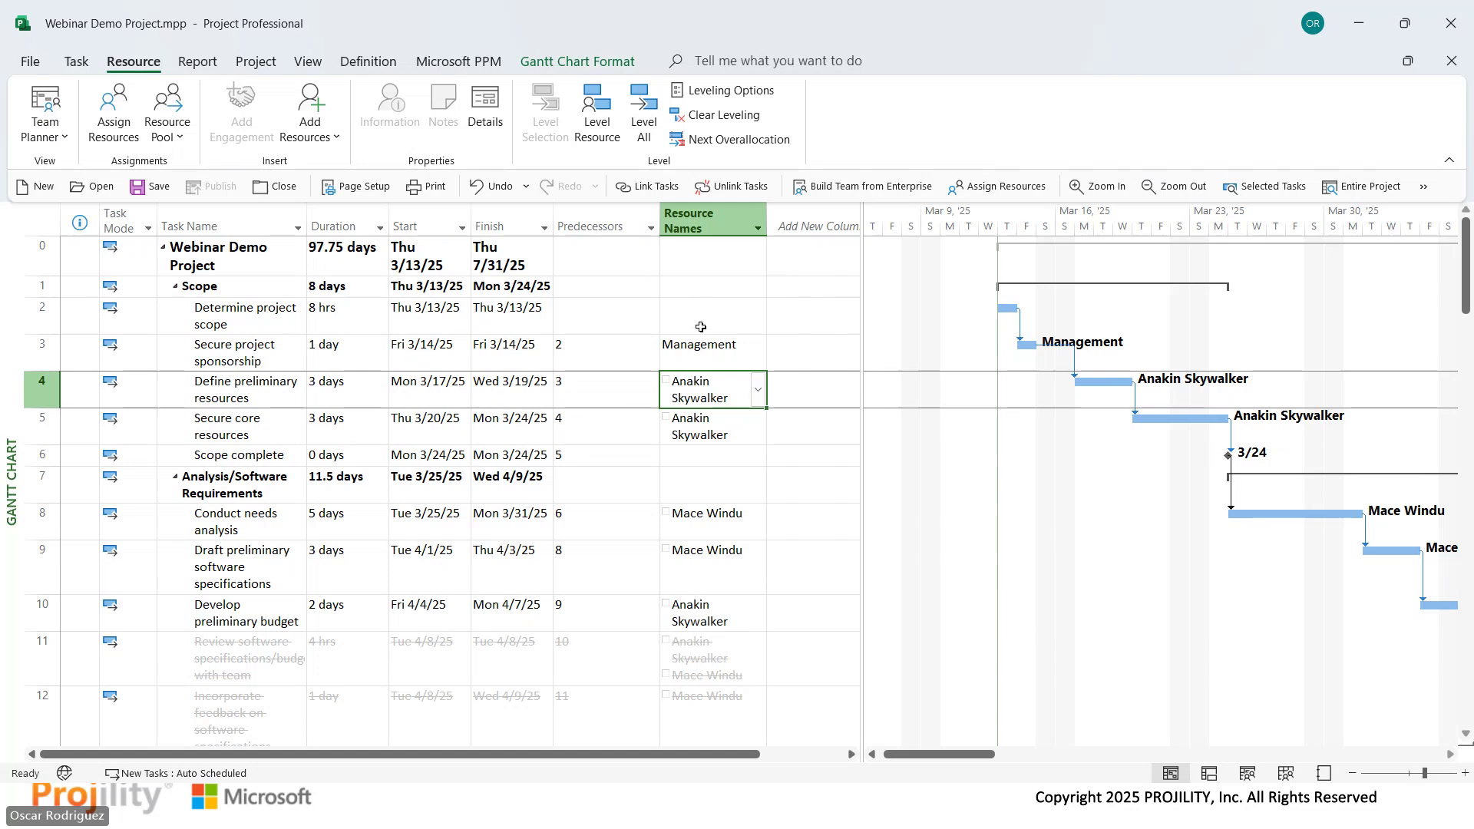
Assign the person responsible for "Define preliminary resources" to the "Determine project scope" task.
click(701, 327)
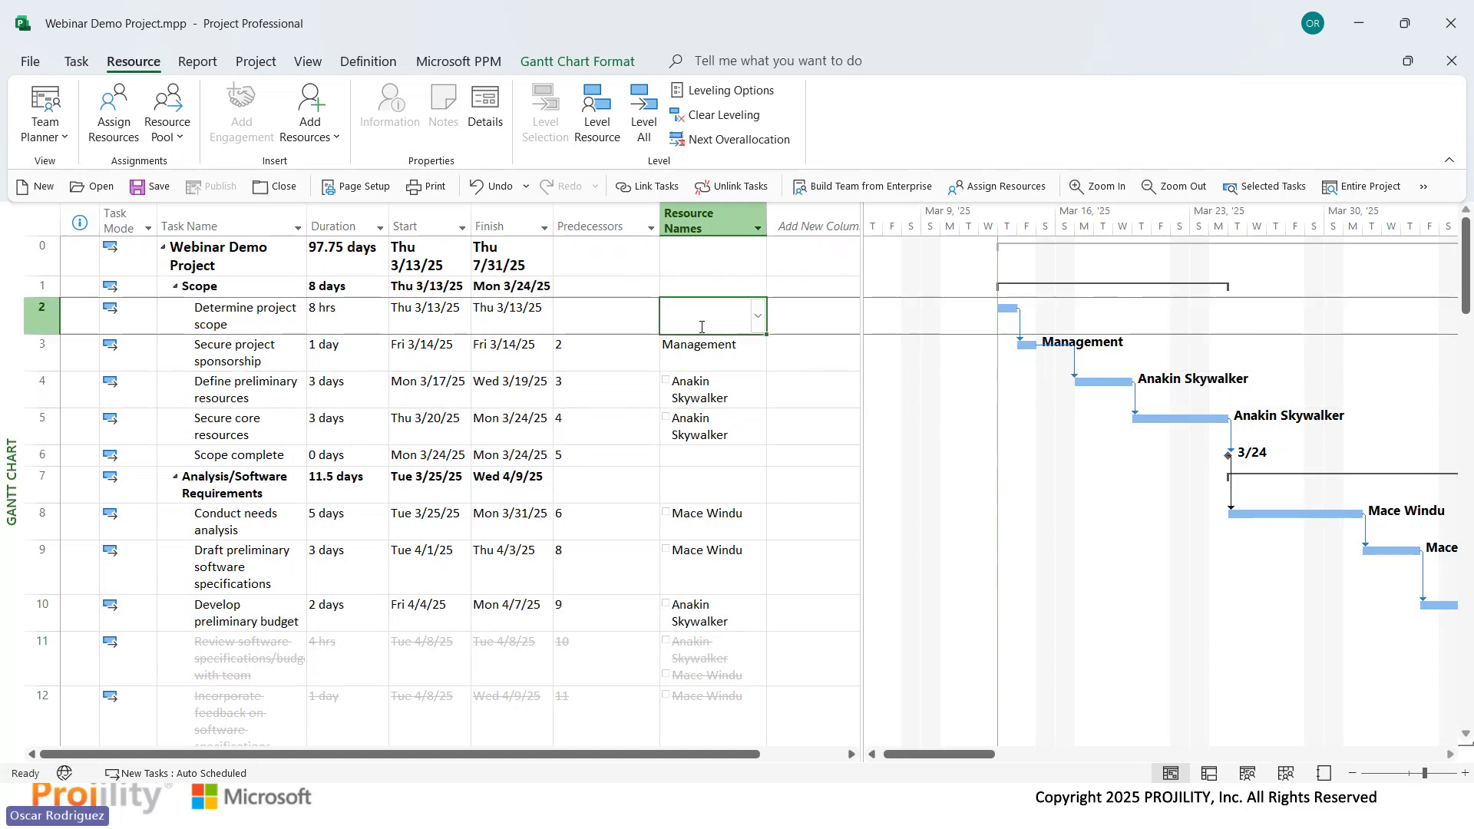
text(a)
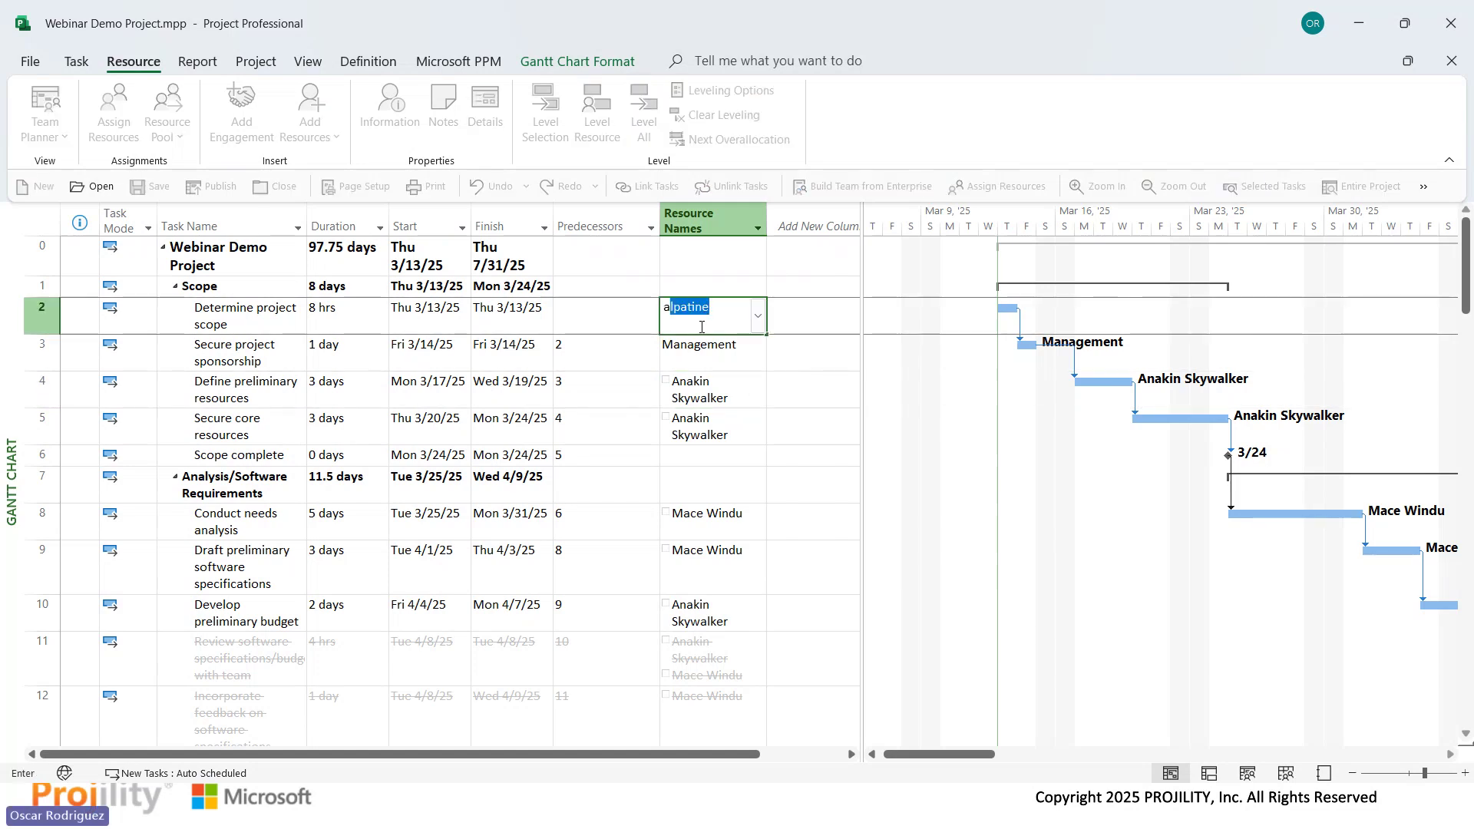
key(BackSpace)
key(BackSpace)
text(An)
key(Tab)
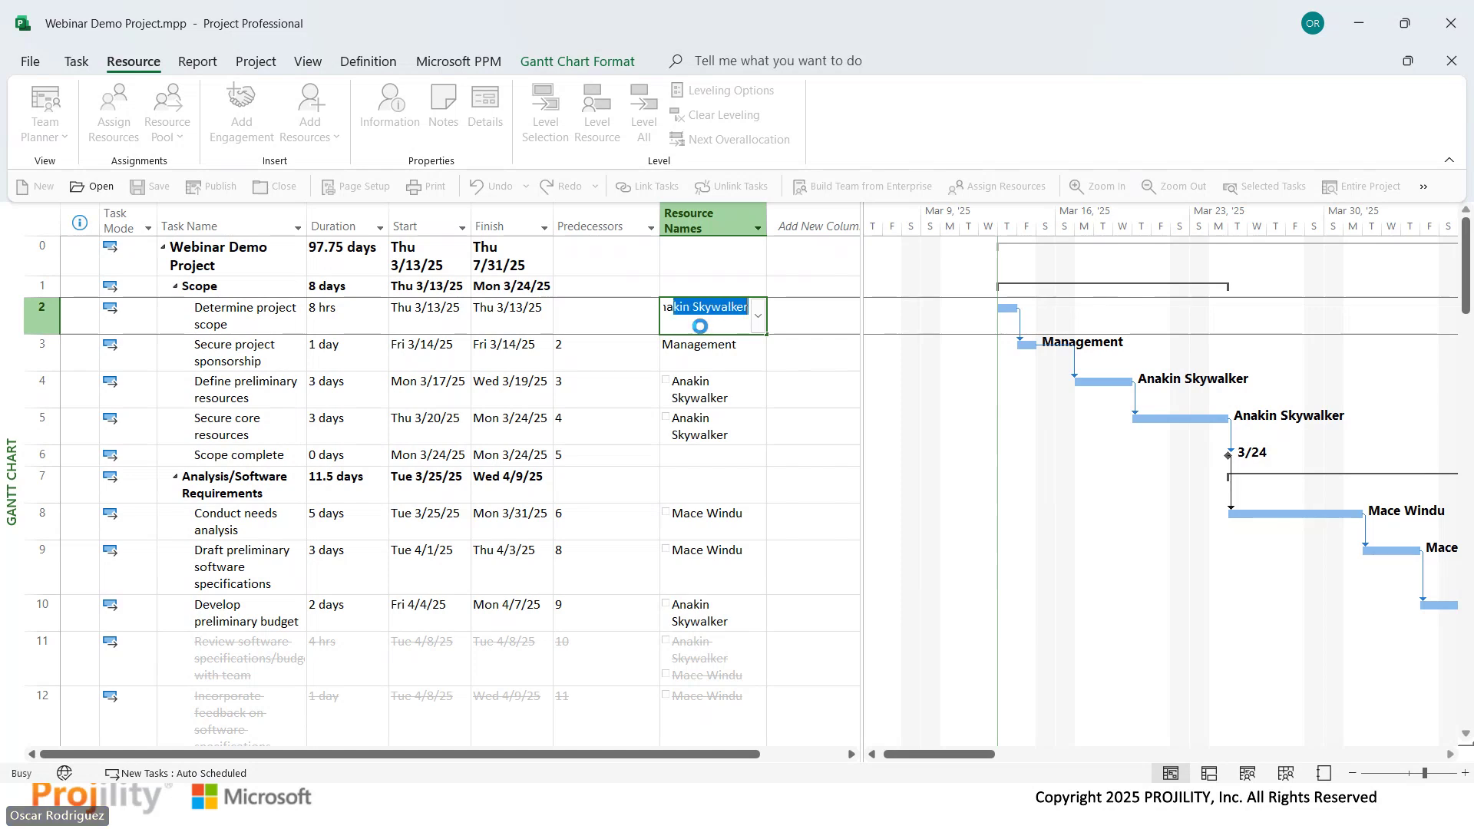
click(770, 370)
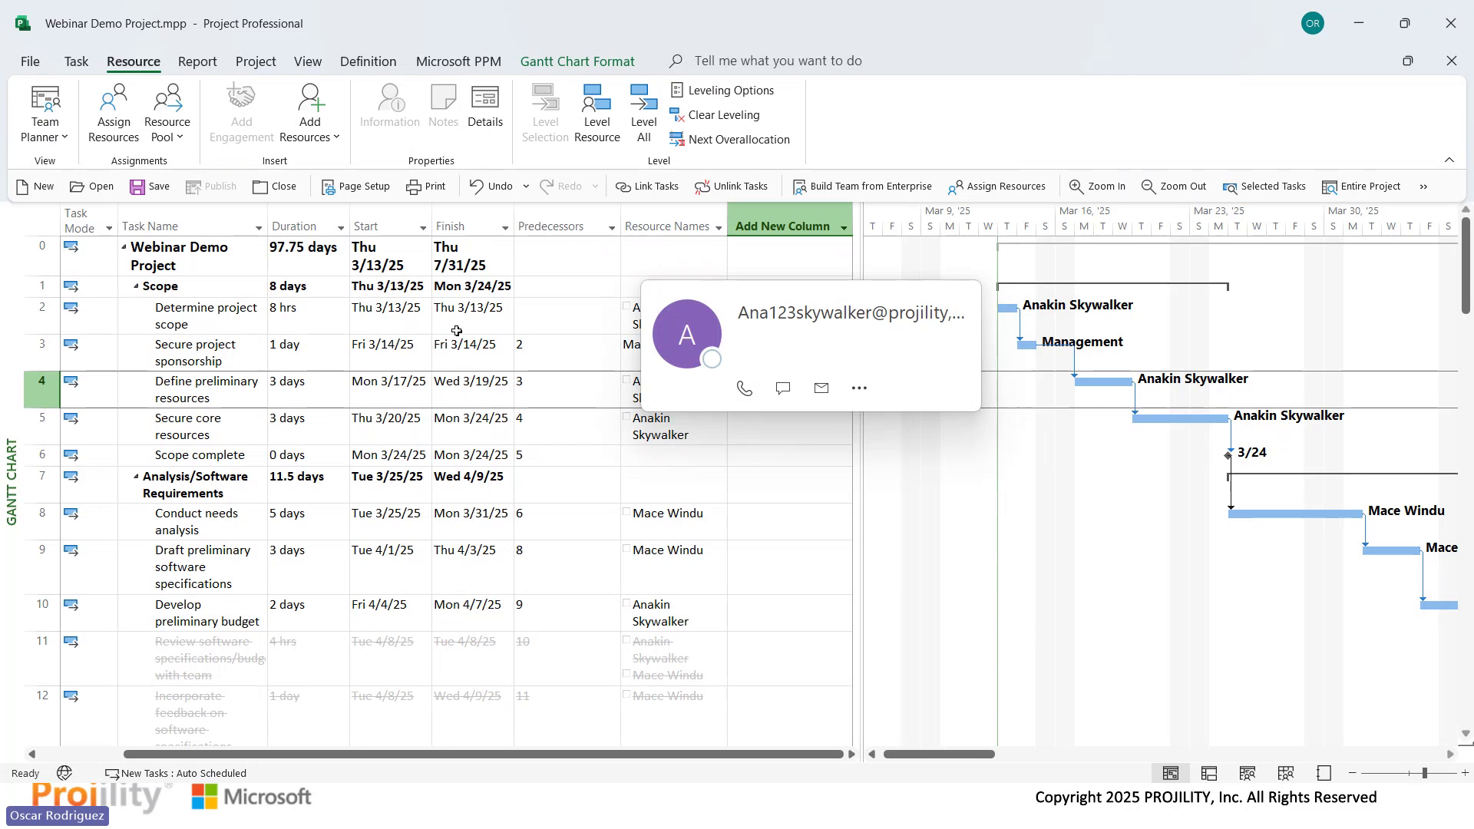
Open Build Team from Enterprise to review the enterprise and project resources, leaving the team as it is.
click(588, 311)
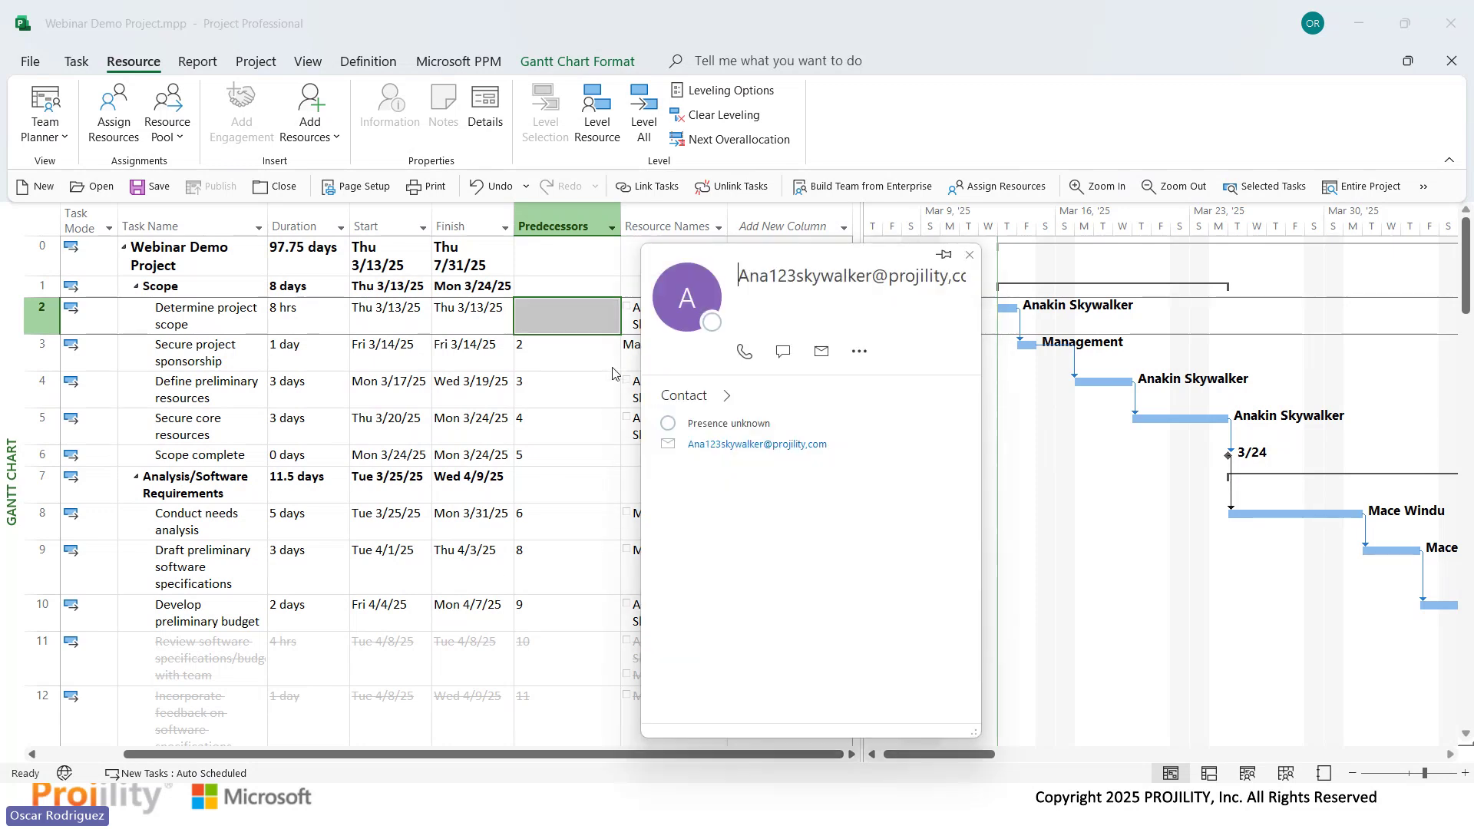
click(297, 105)
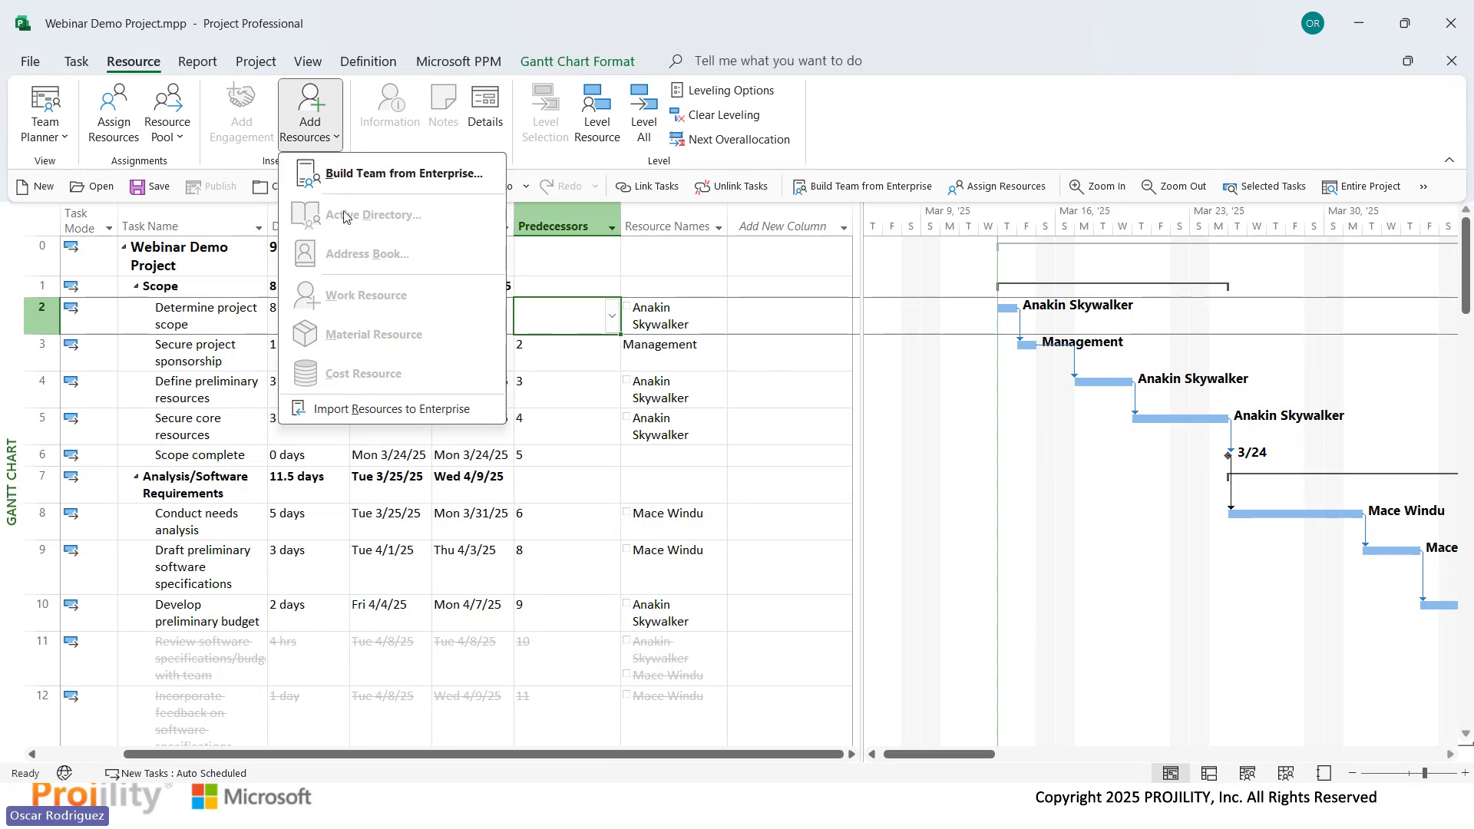
click(349, 171)
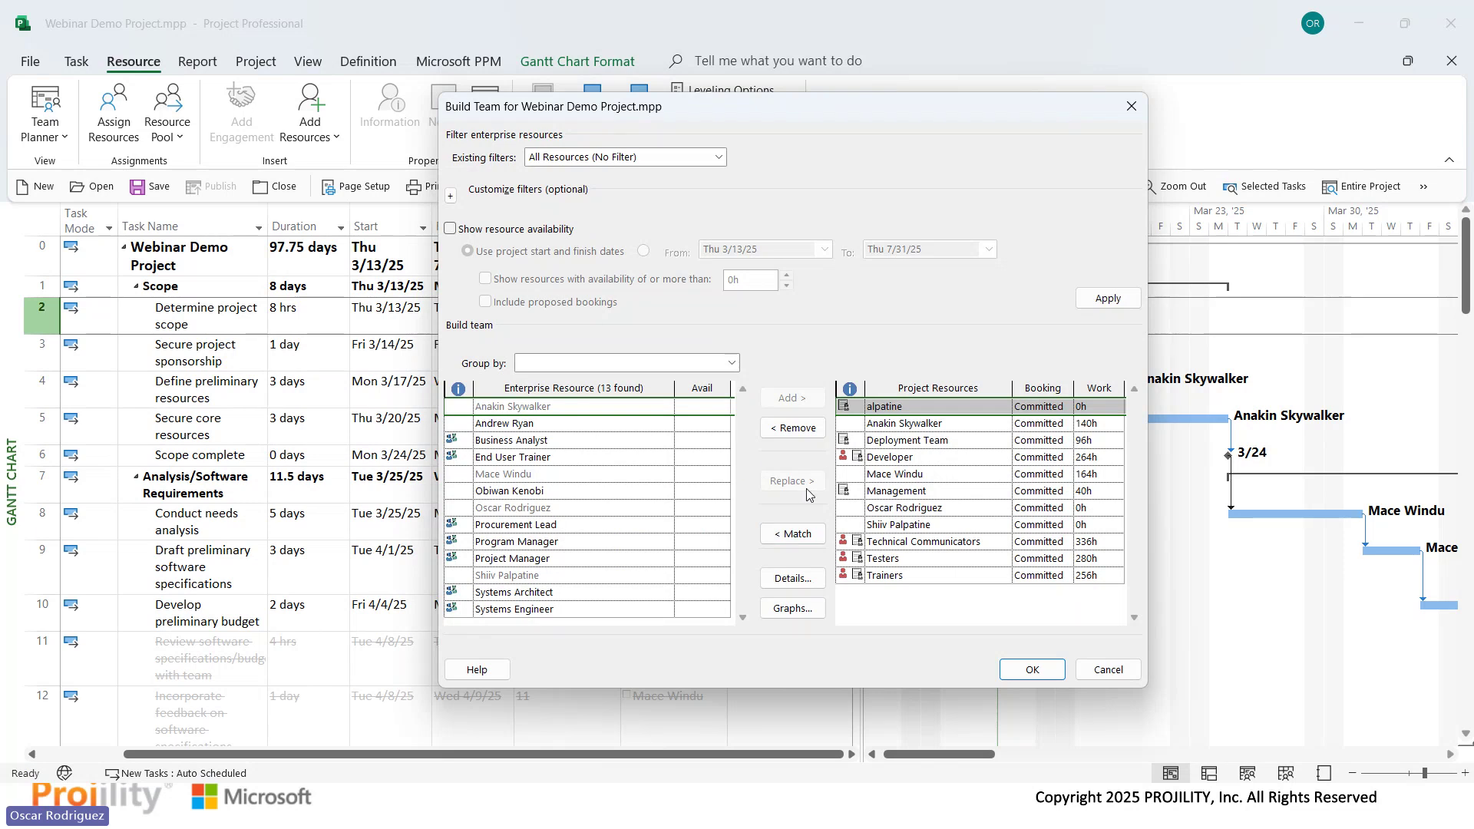
click(1032, 670)
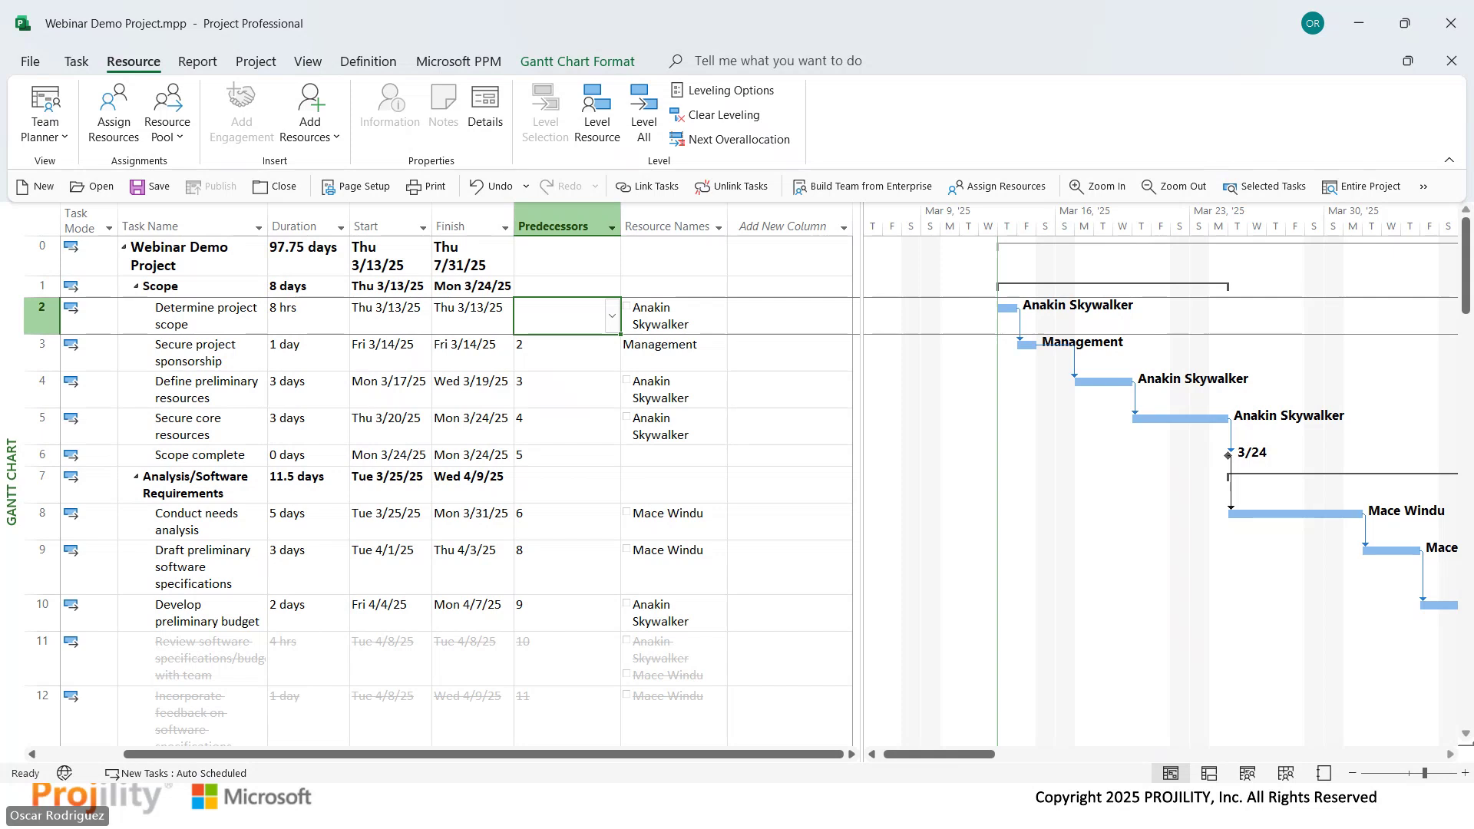
mouse_move(615, 347)
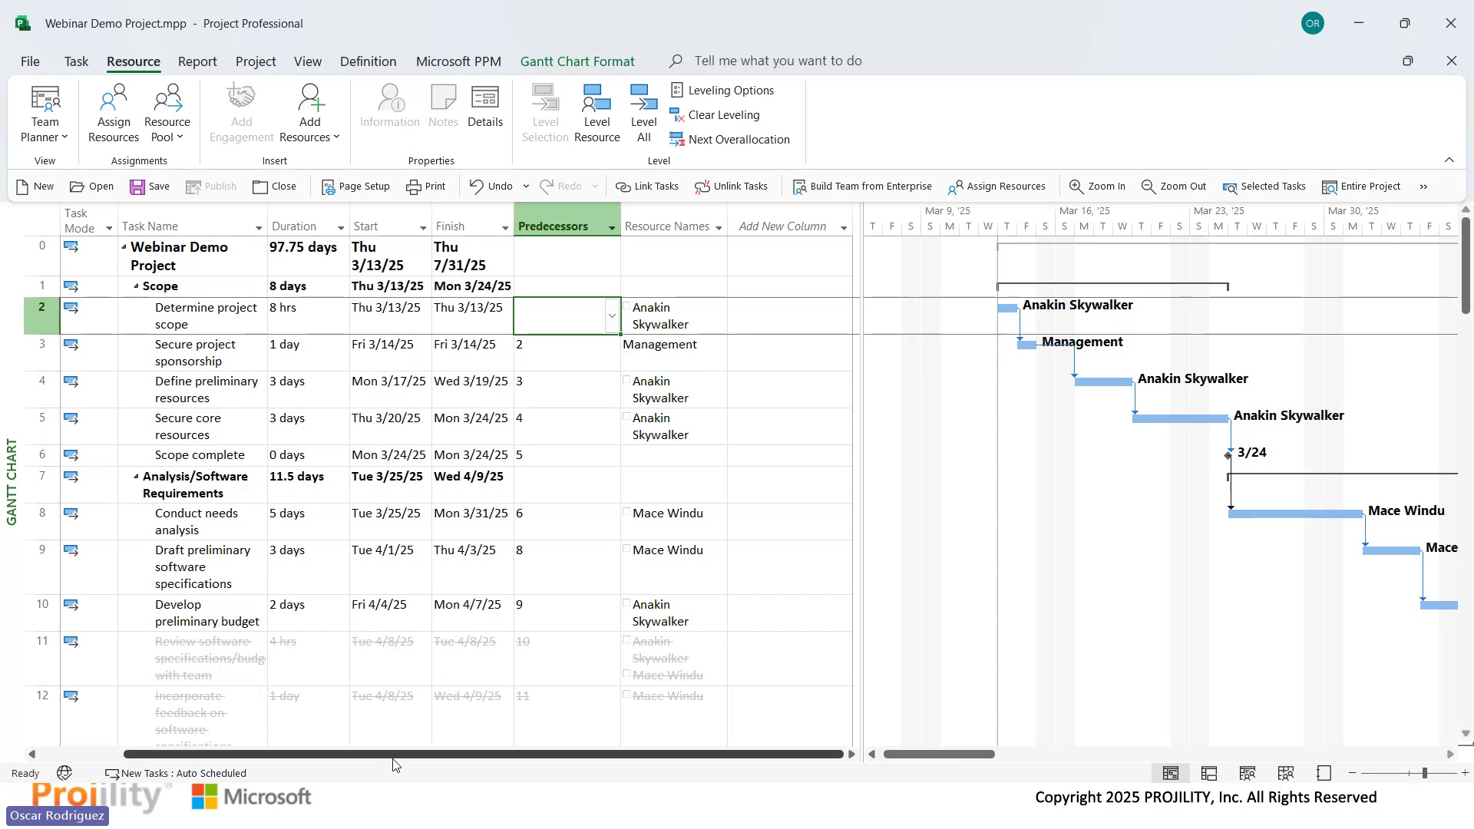
drag(391, 762, 289, 760)
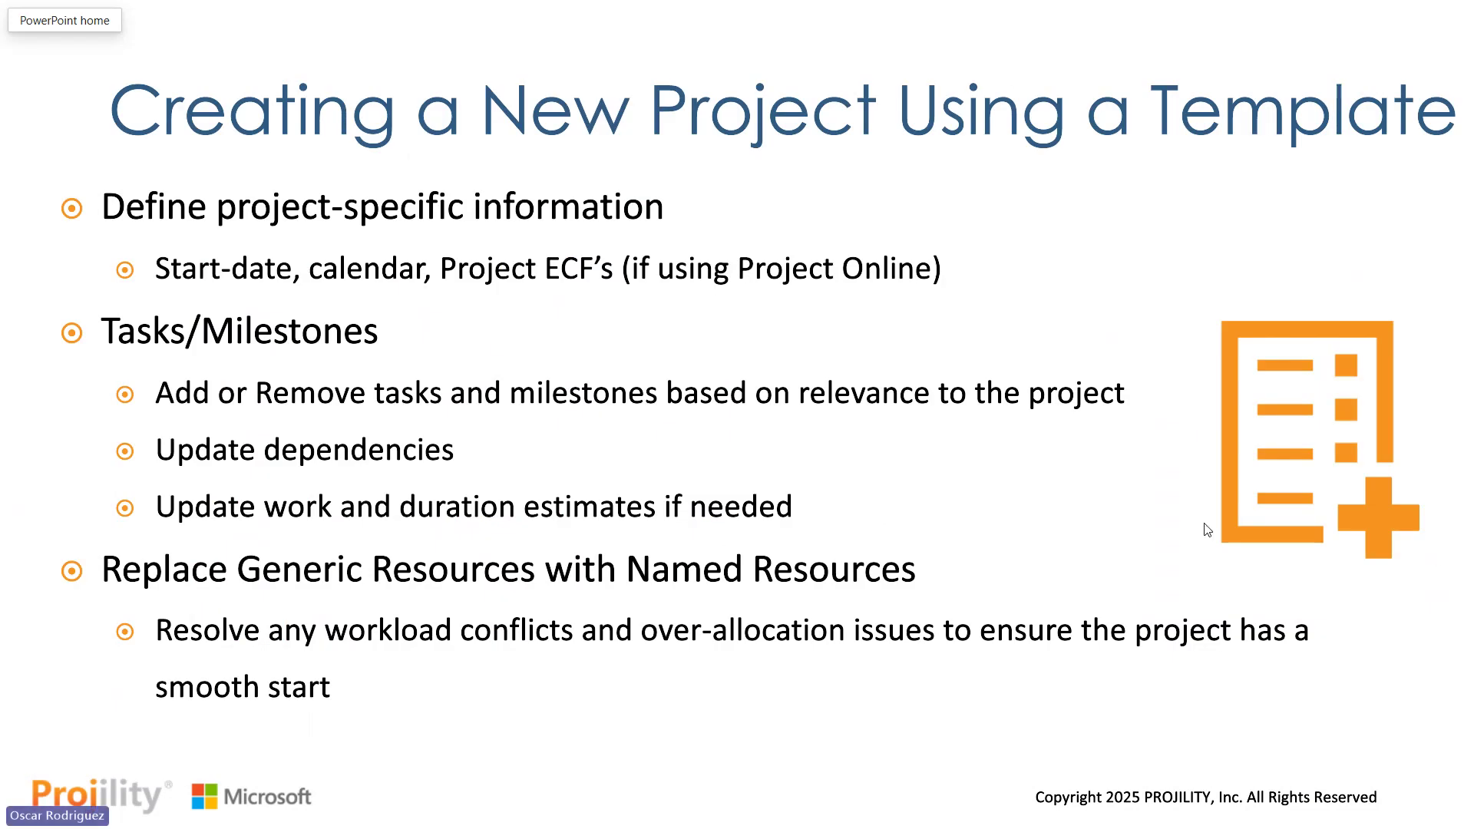
click(1138, 531)
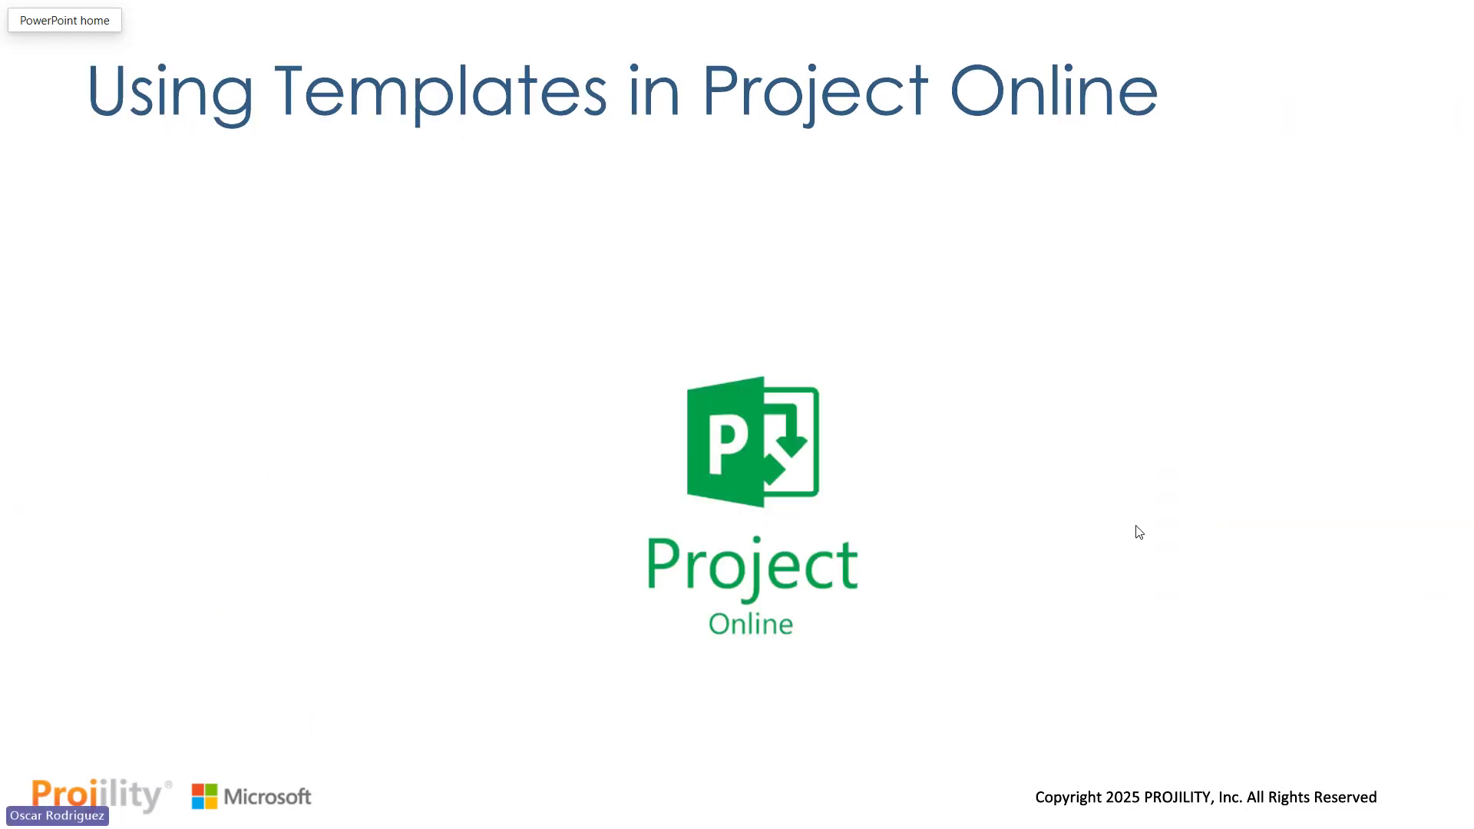